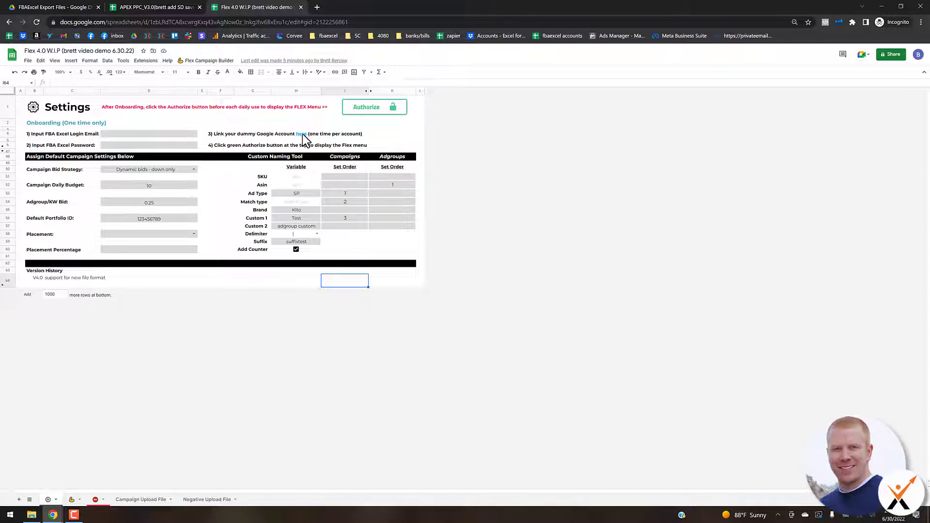
mouse_move(303, 135)
click(214, 62)
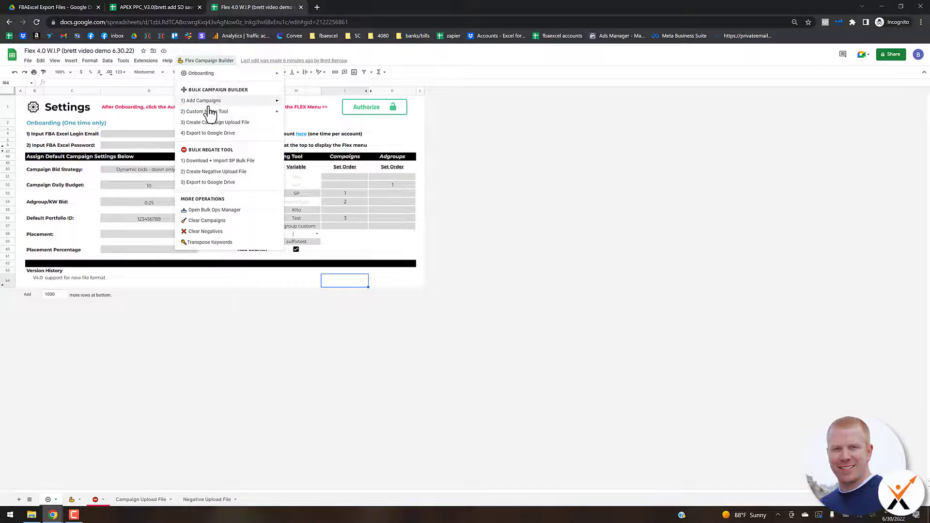
mouse_move(210, 115)
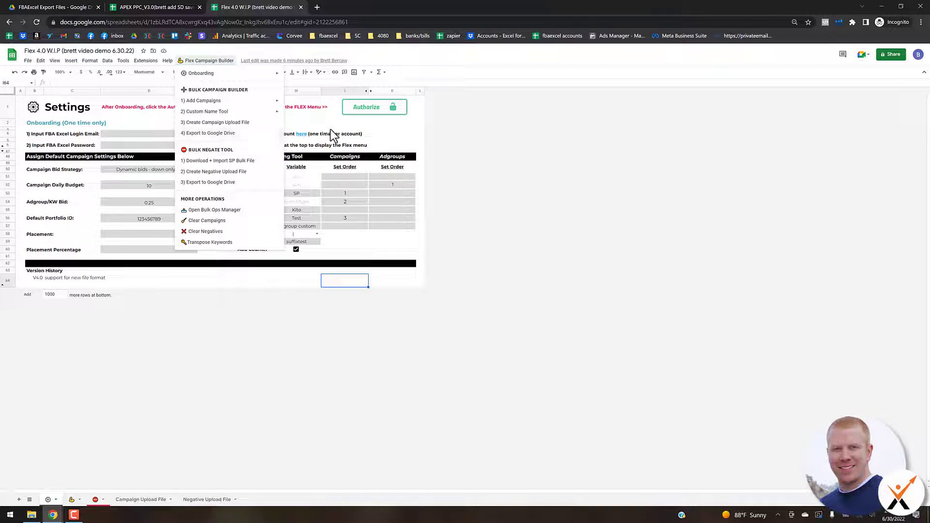
click(388, 137)
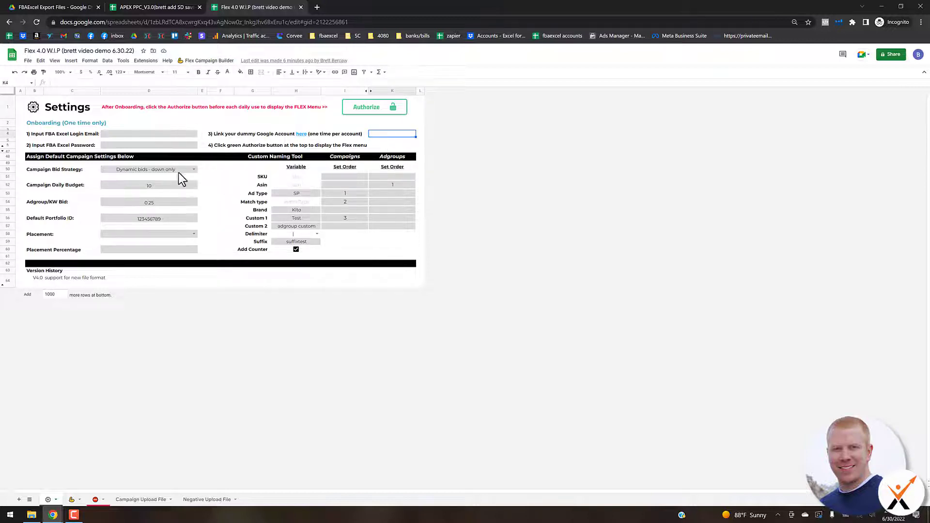
Open the SKU/ASIN List through the Flex Campaign Builder onboarding command Add SKU/ASIN List
click(209, 61)
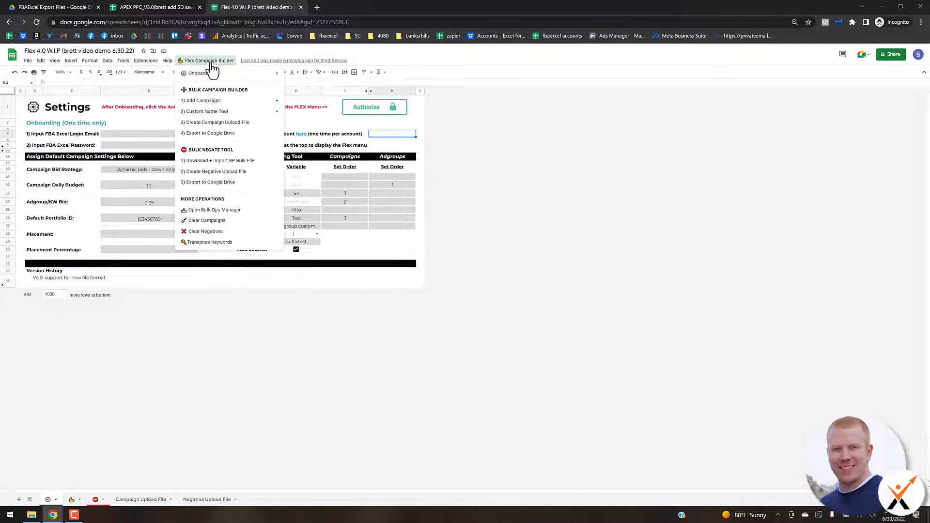
mouse_move(216, 78)
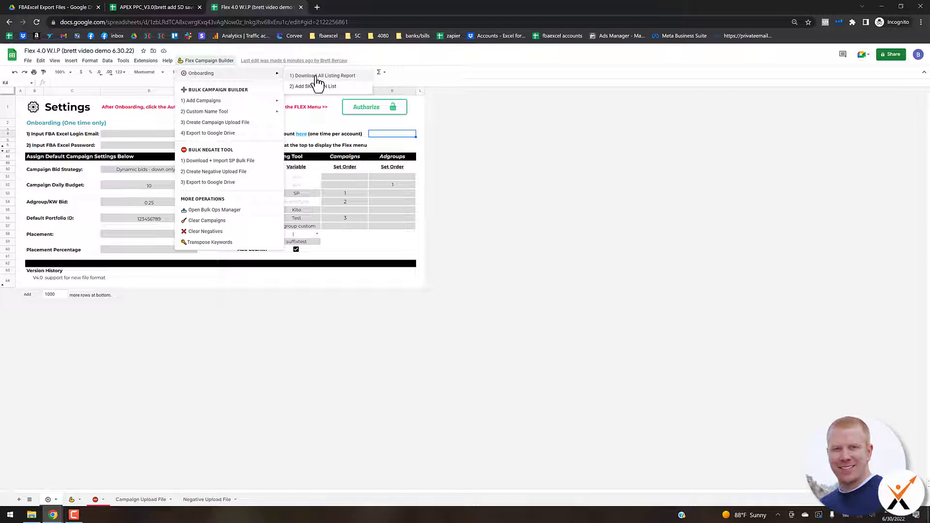
click(353, 87)
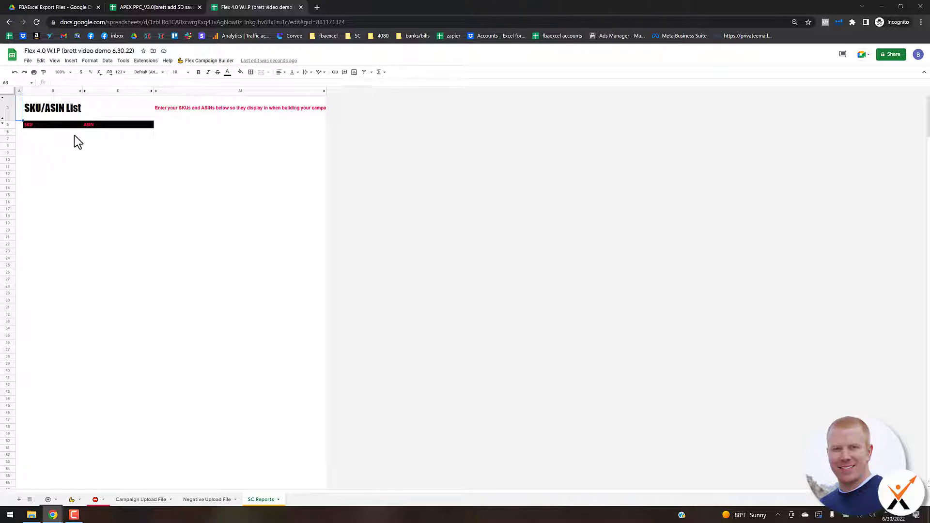
Choose All listing report_Sample.csv from the Drive folder **DEMO FILES > APEX DEMO FILES (checked) as the file to import
click(28, 61)
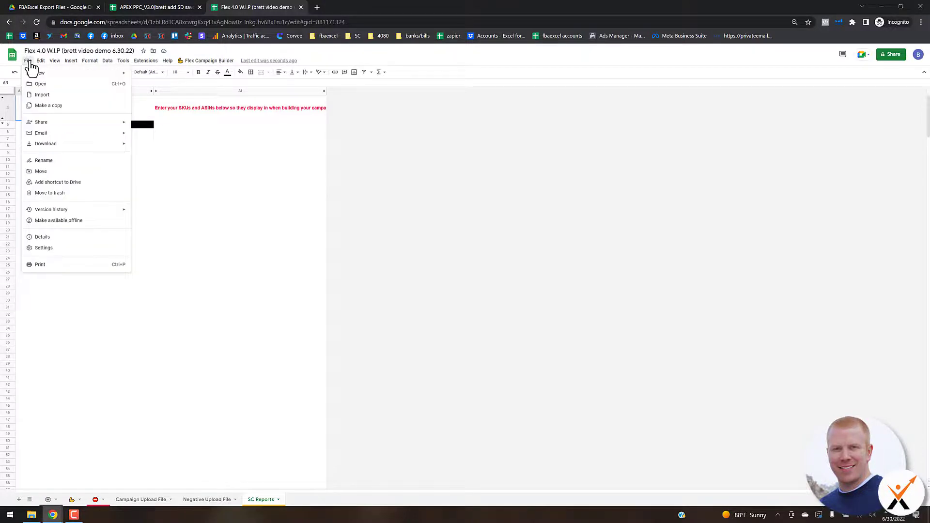
click(40, 94)
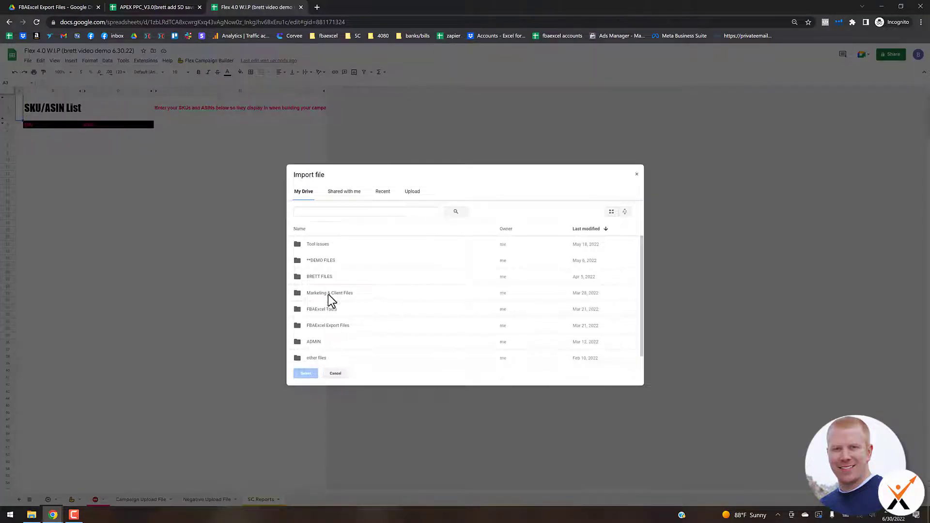
double_click(324, 260)
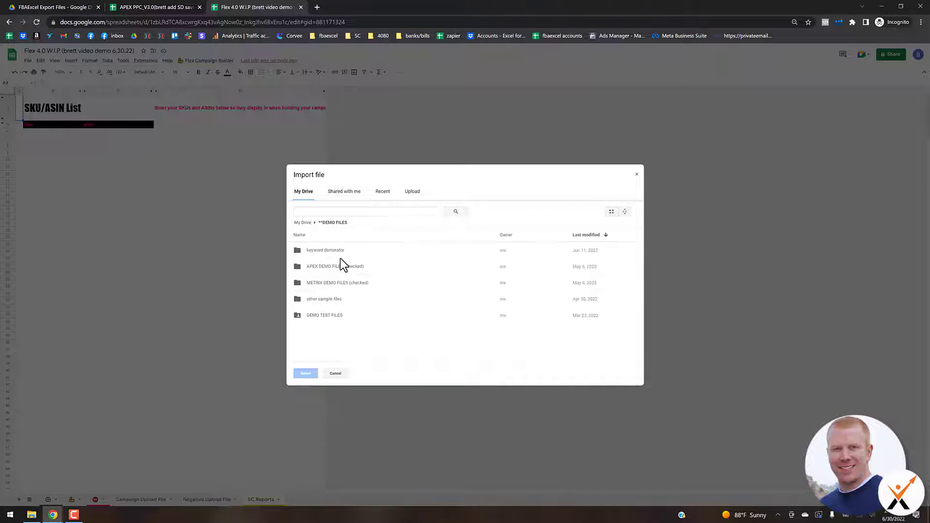
double_click(351, 268)
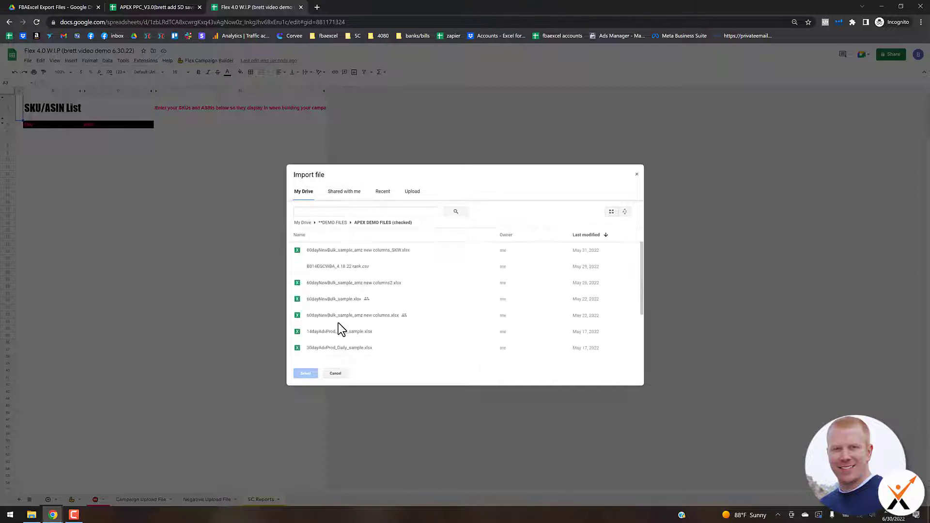
scroll(341, 328, down, 2)
click(325, 304)
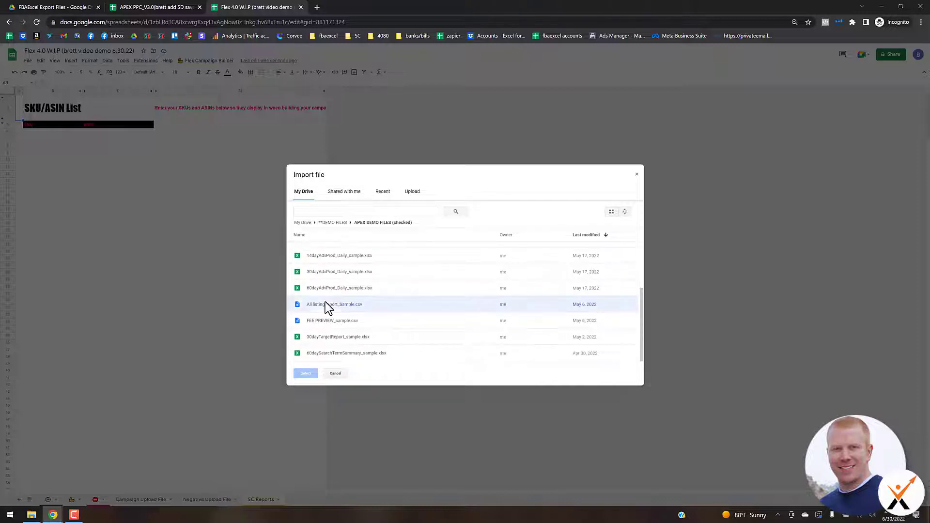
double_click(399, 296)
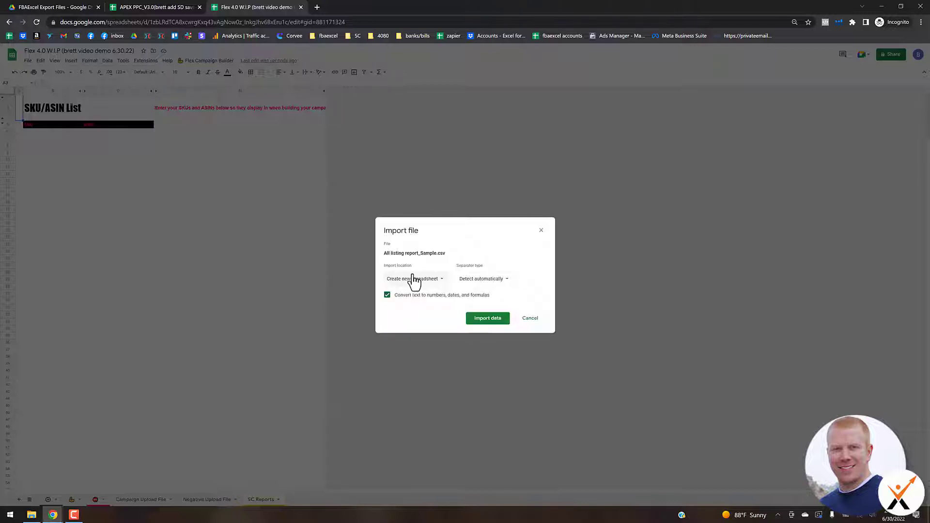
Import the listing report data with the import location set to Insert new sheet(s)
click(413, 280)
click(417, 290)
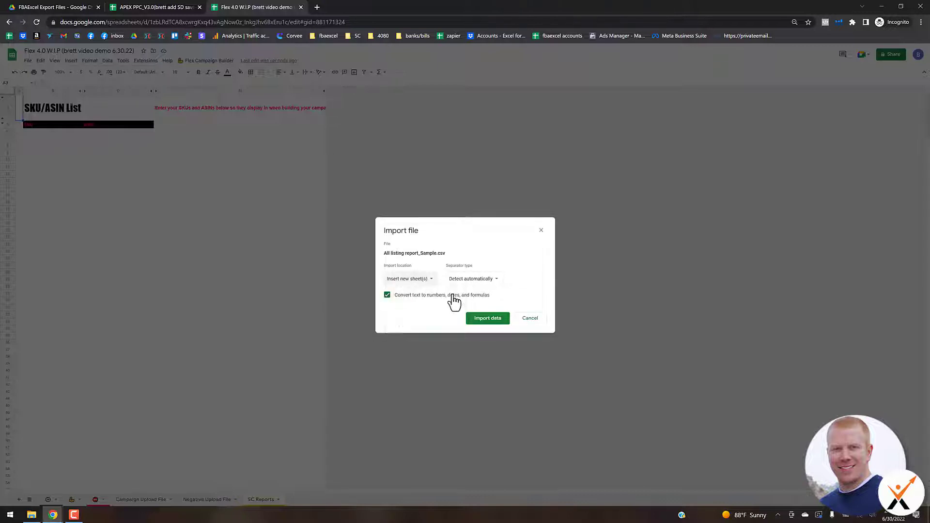
click(485, 321)
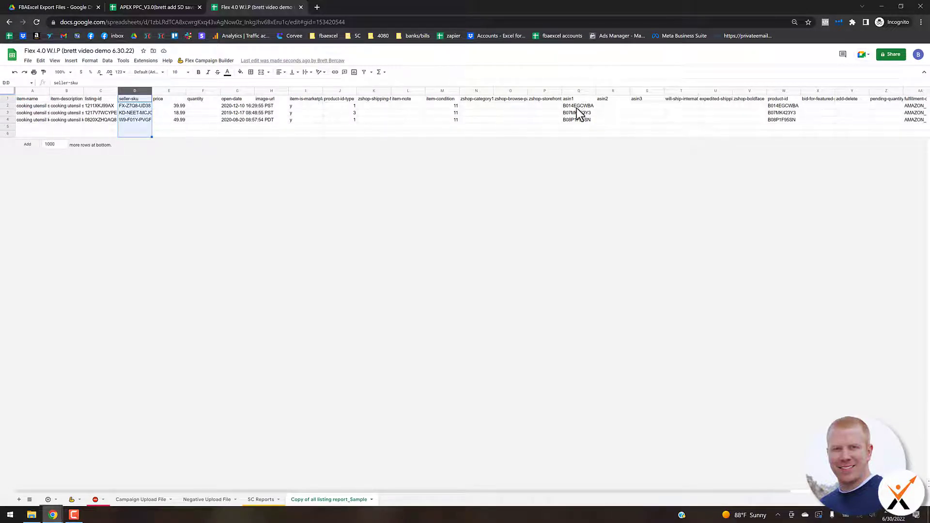
Copy the three seller-sku values from the imported listing report into the SKU column of SC Reports, starting at B6
click(128, 107)
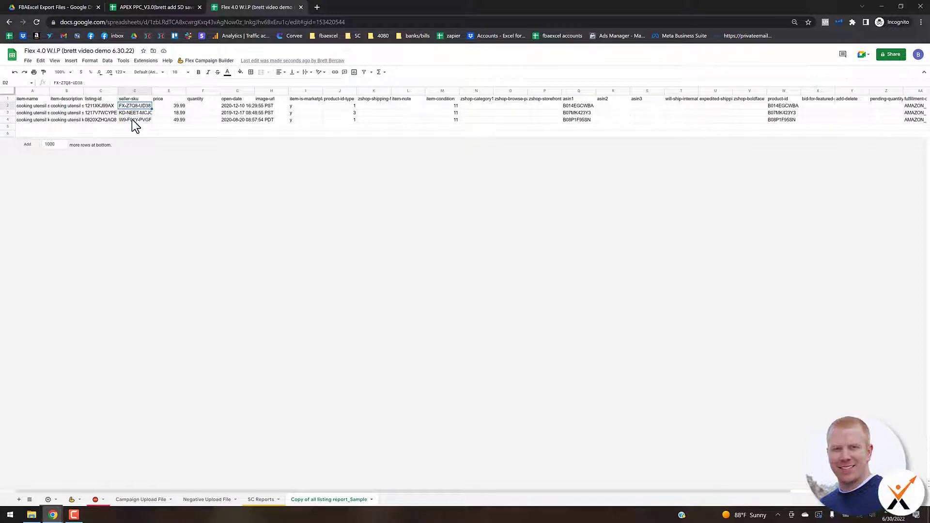
shift+click(151, 121)
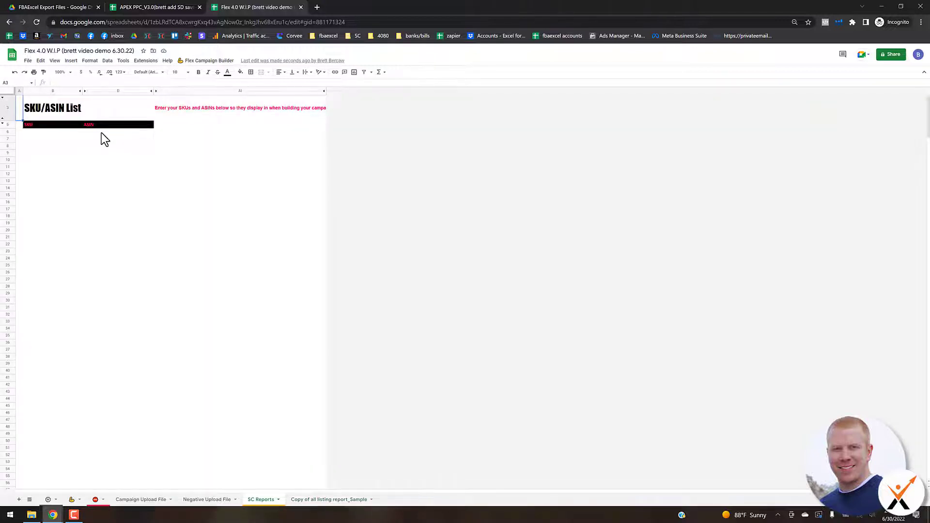
click(70, 134)
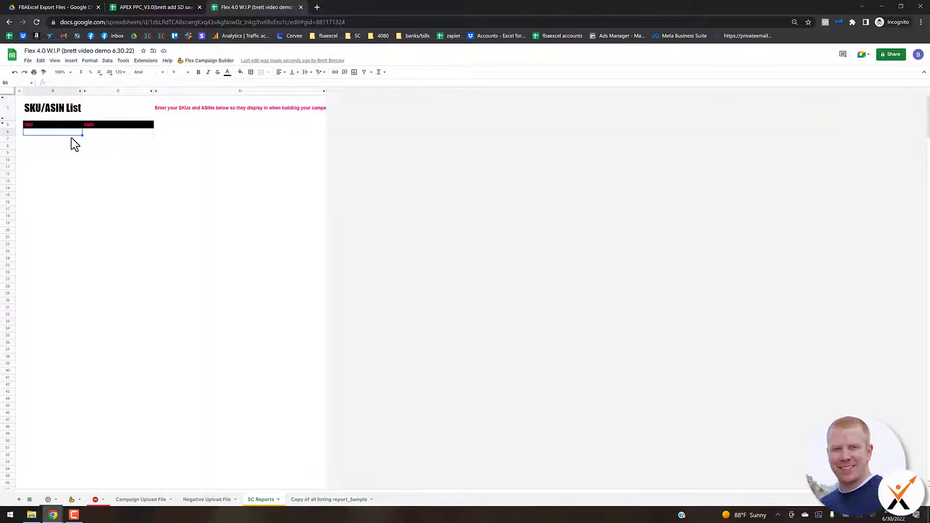
text(FX-Z7Q8-UD38 KD-NEET-MCJO W9-F01Y-PVGF)
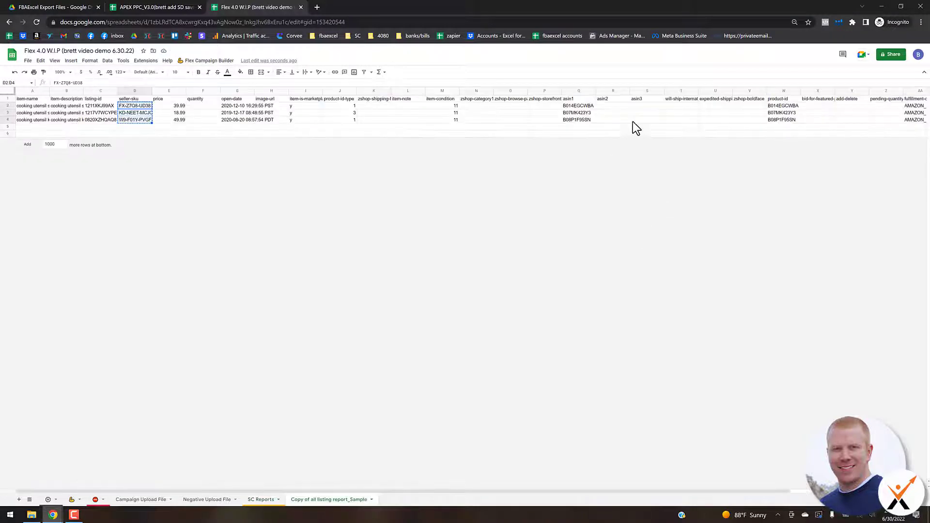
Copy the three asin1 values from the imported listing report into the ASIN column of SC Reports, starting at D6
drag(583, 107, 581, 121)
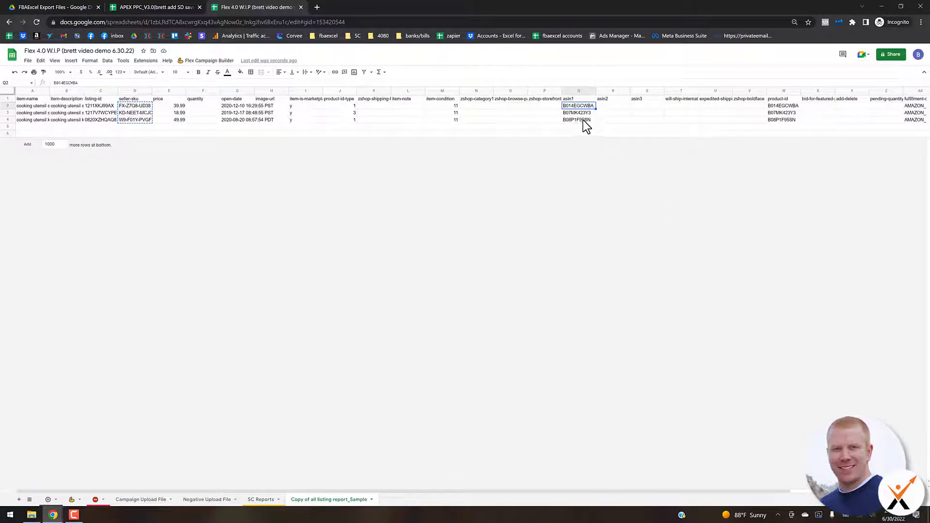
key(ctrl+c)
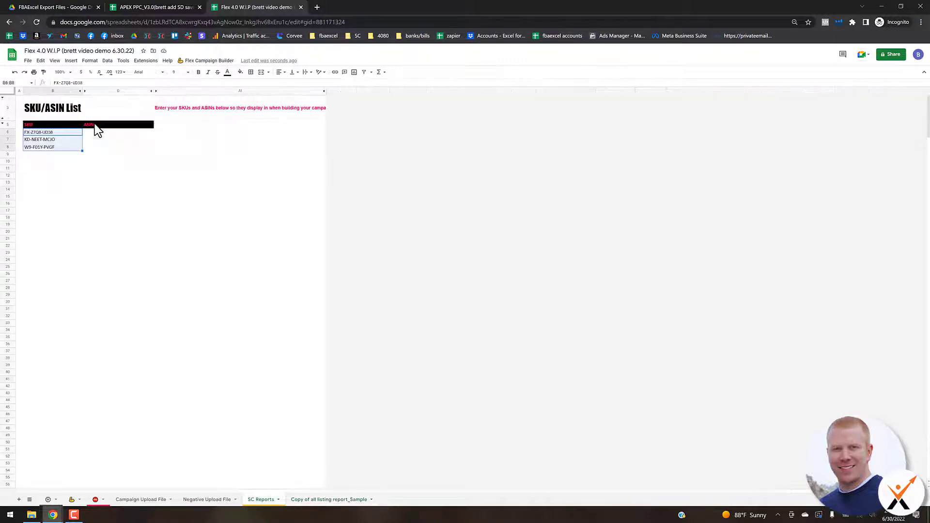
click(118, 134)
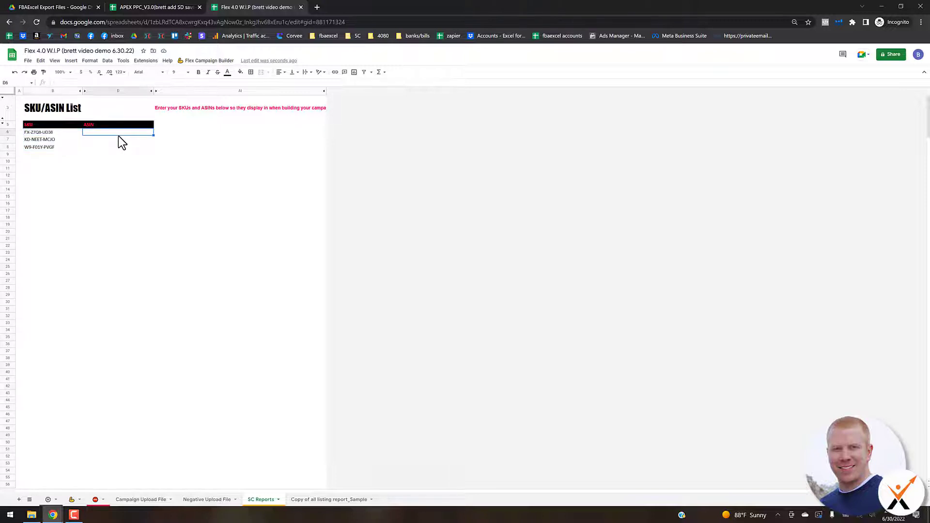
key(ctrl+v)
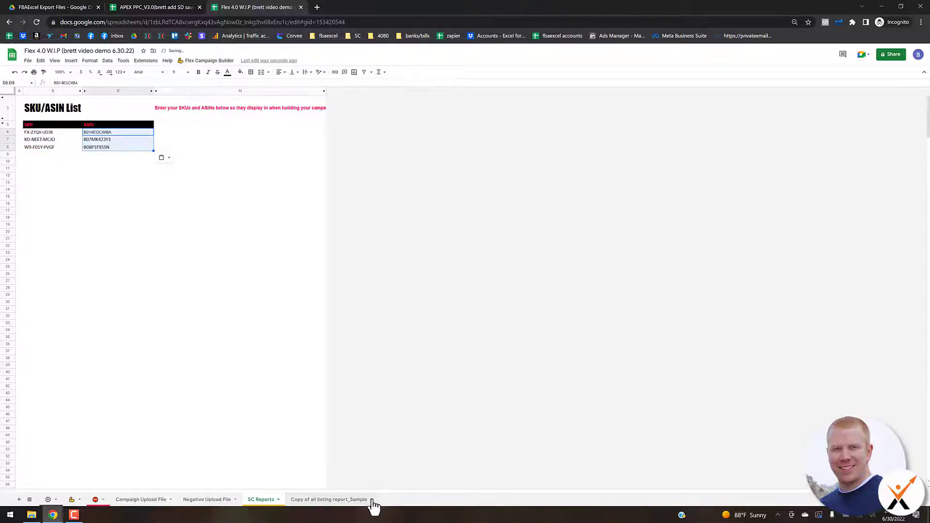
Delete the imported listing report sheet and hide the SC Reports sheet
click(374, 504)
right_click(373, 503)
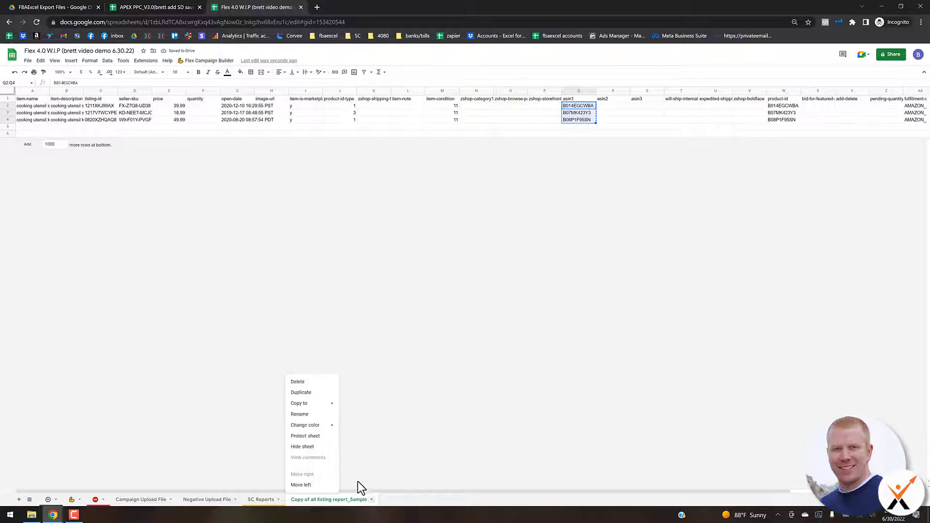
click(305, 383)
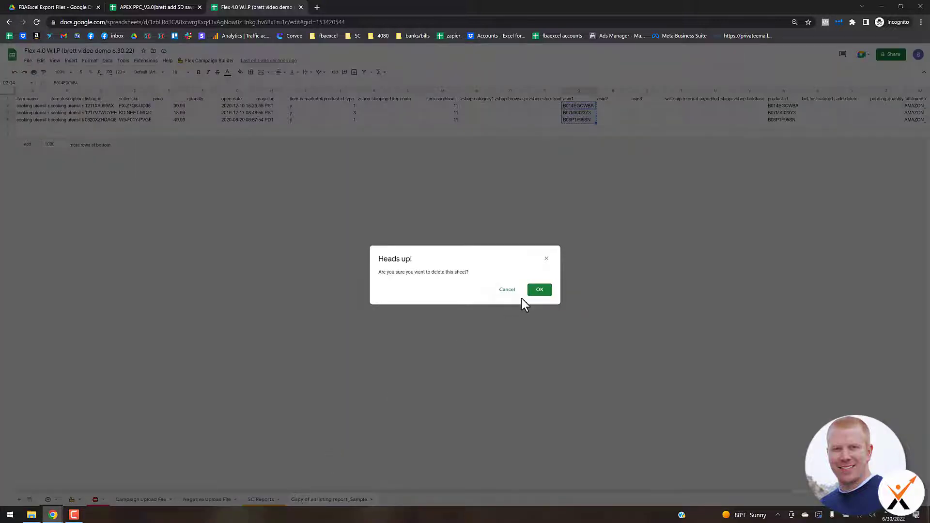
click(538, 290)
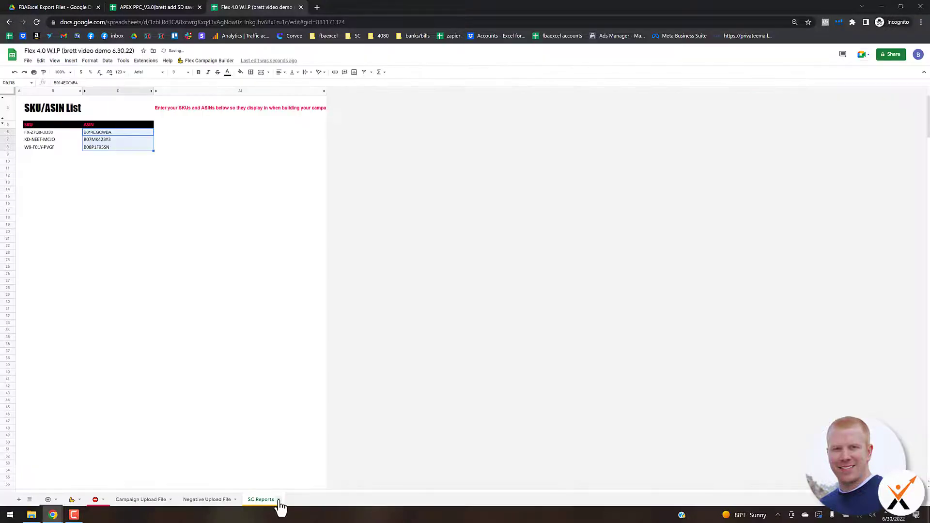
click(278, 501)
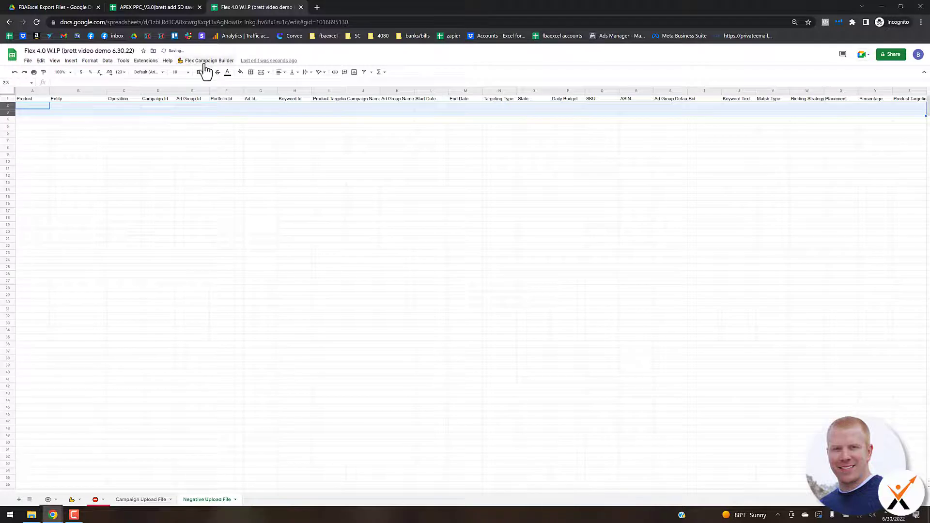
Look over the Flex Campaign Builder commands and the Campaign Upload File, Campaign Builder, Bulk Negate Tool and Settings sheets
click(207, 62)
mouse_move(218, 75)
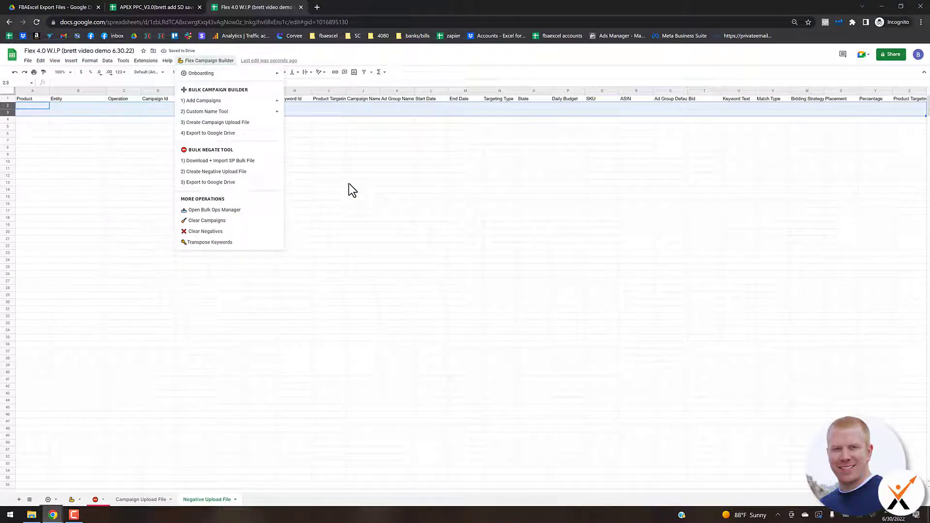
click(344, 175)
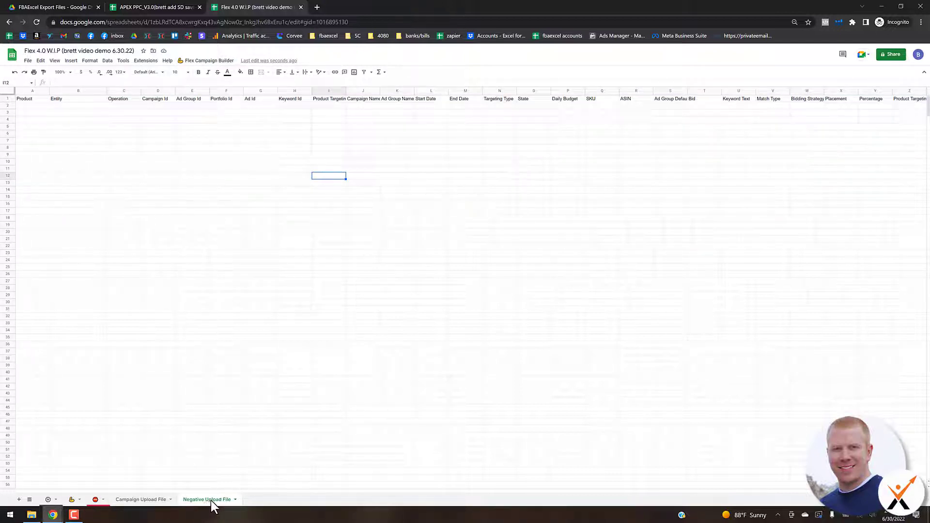
click(148, 501)
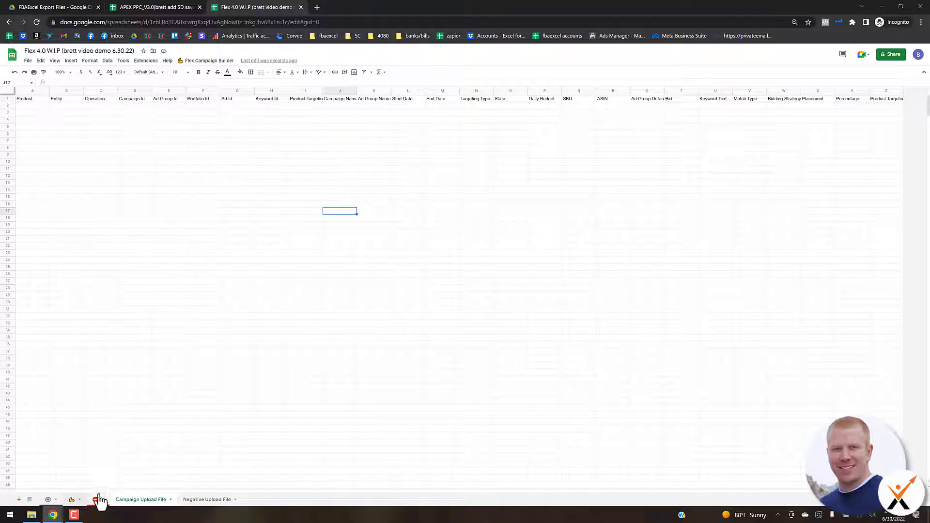
click(73, 500)
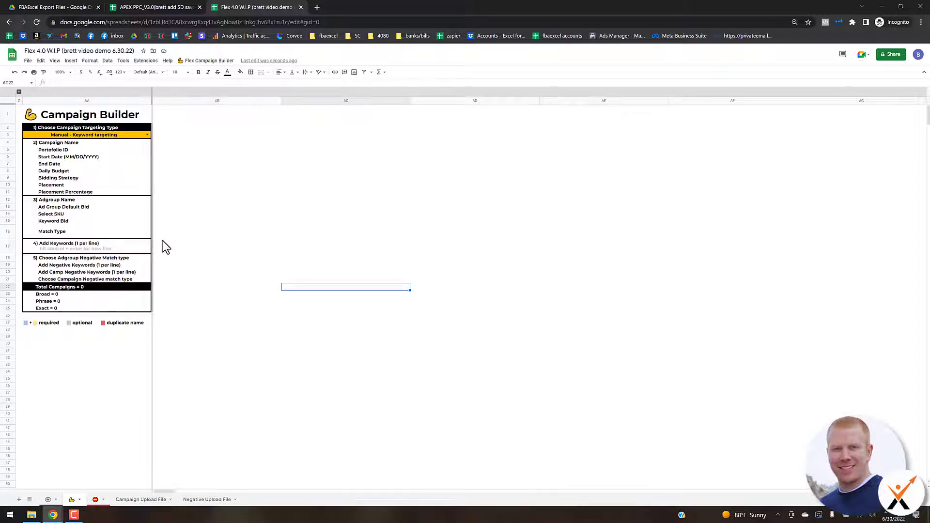
click(101, 497)
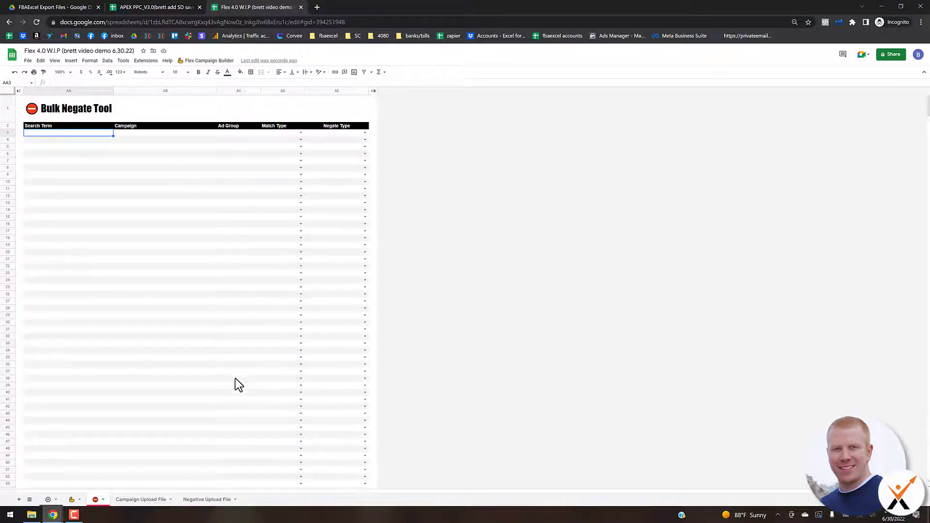
click(48, 500)
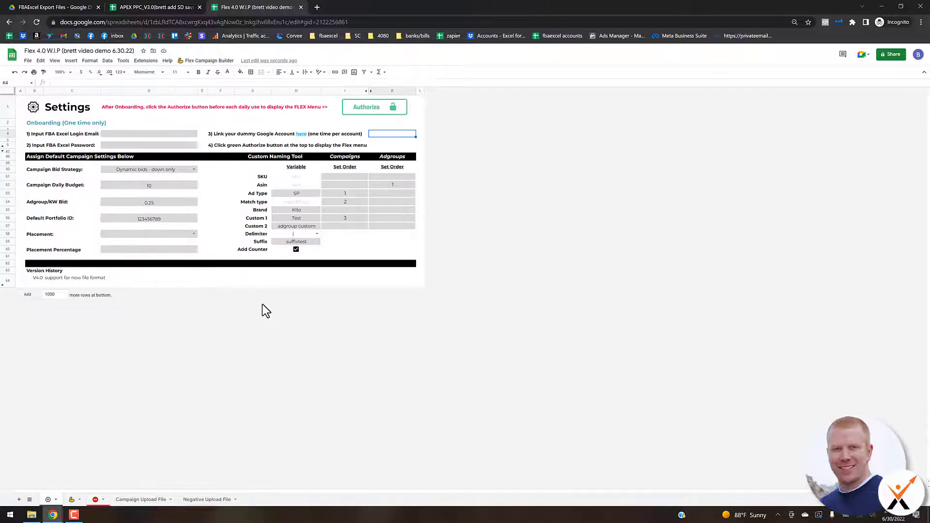
click(189, 218)
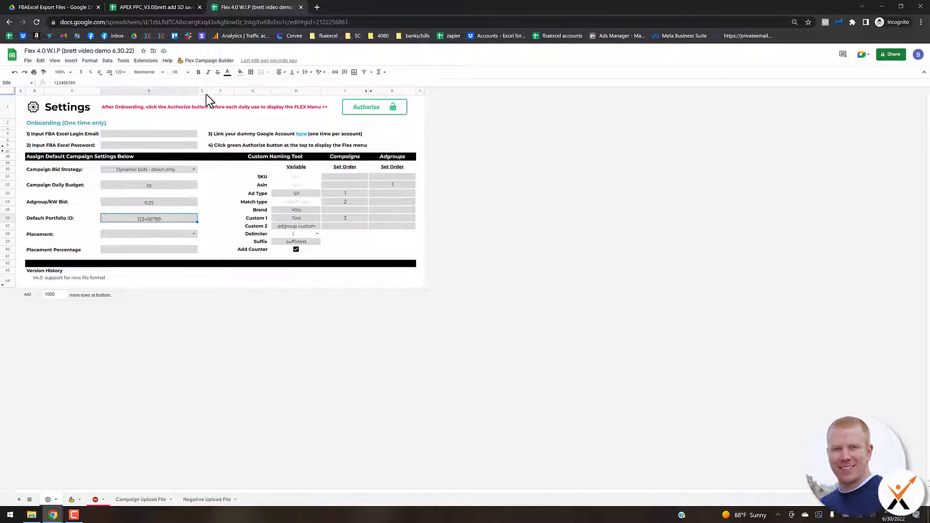
click(209, 62)
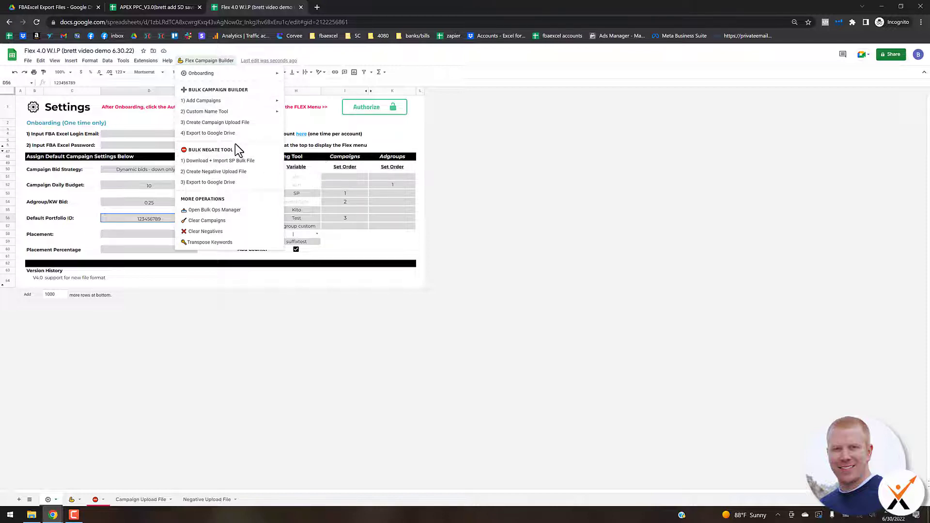
click(189, 283)
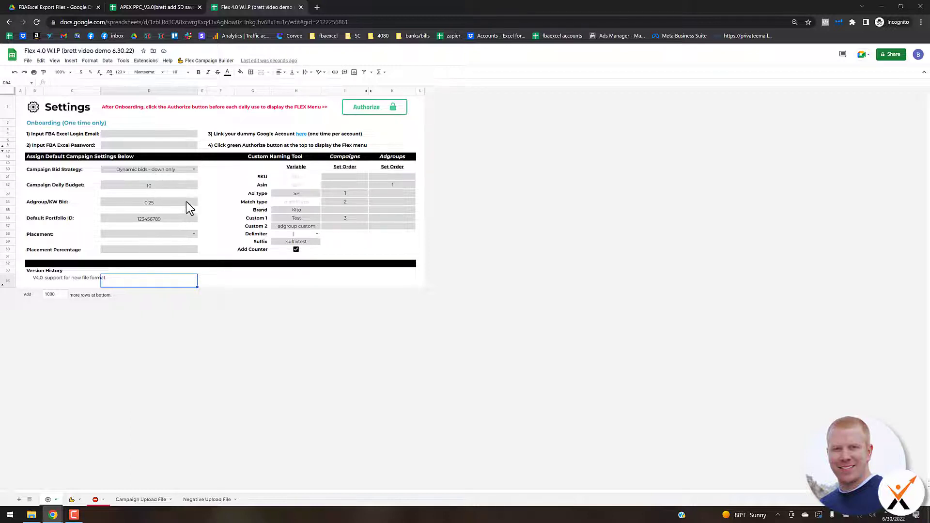
Review the placement choices, placement percentage and default portfolio settings, plus the naming delimiter choices, on the Settings sheet
click(194, 235)
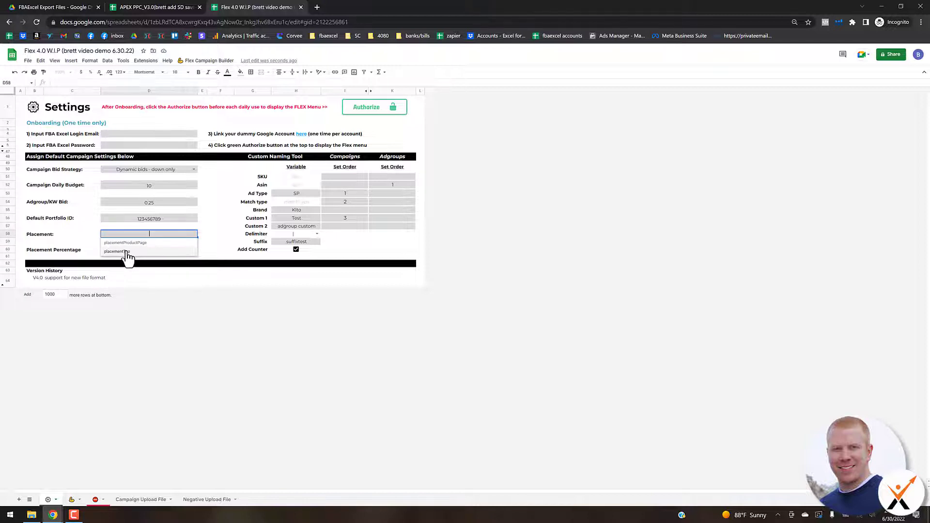
click(216, 235)
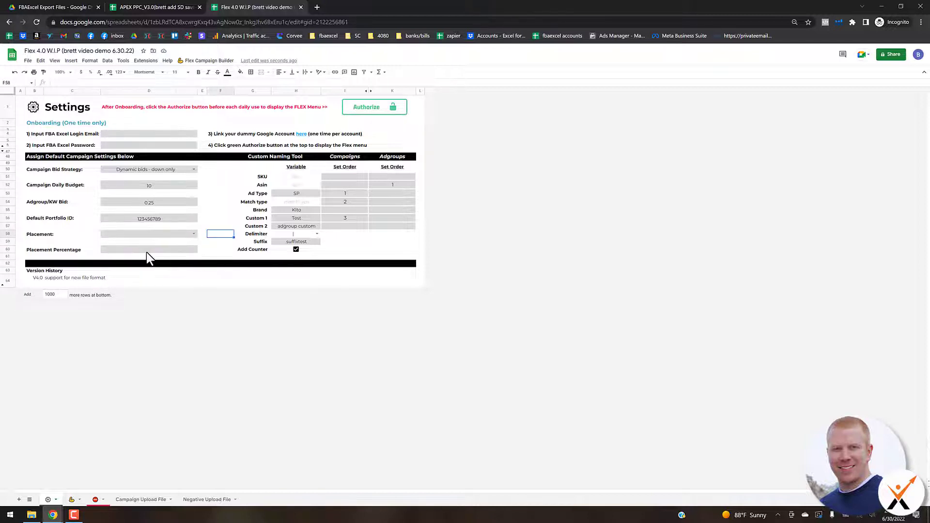
click(146, 250)
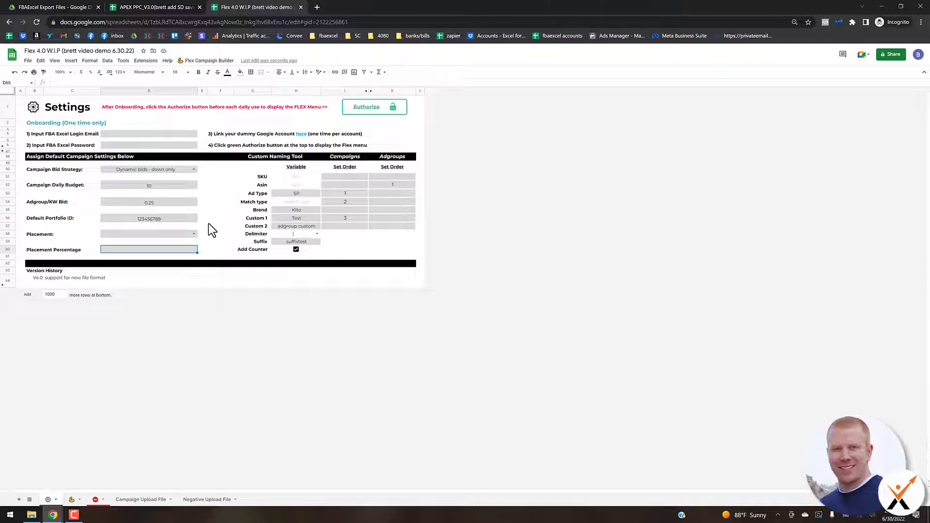
click(222, 219)
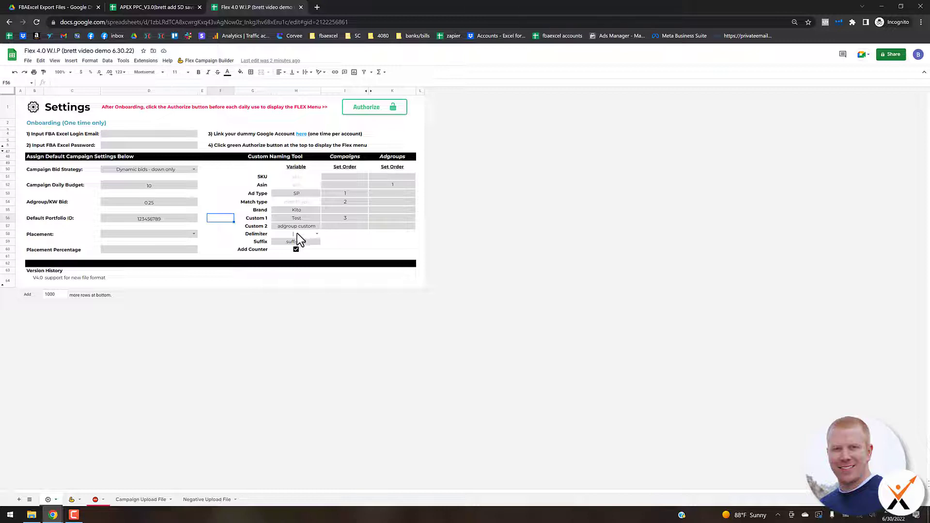
click(314, 233)
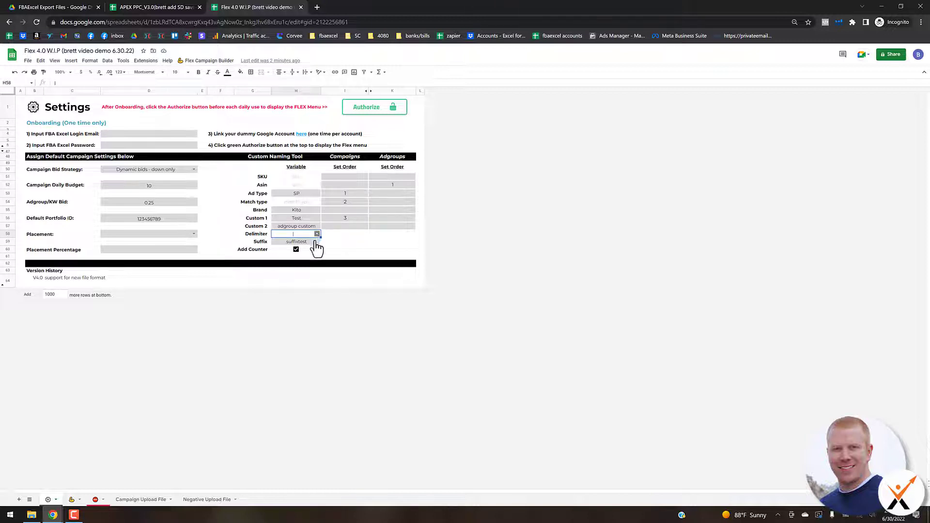
click(317, 234)
click(358, 235)
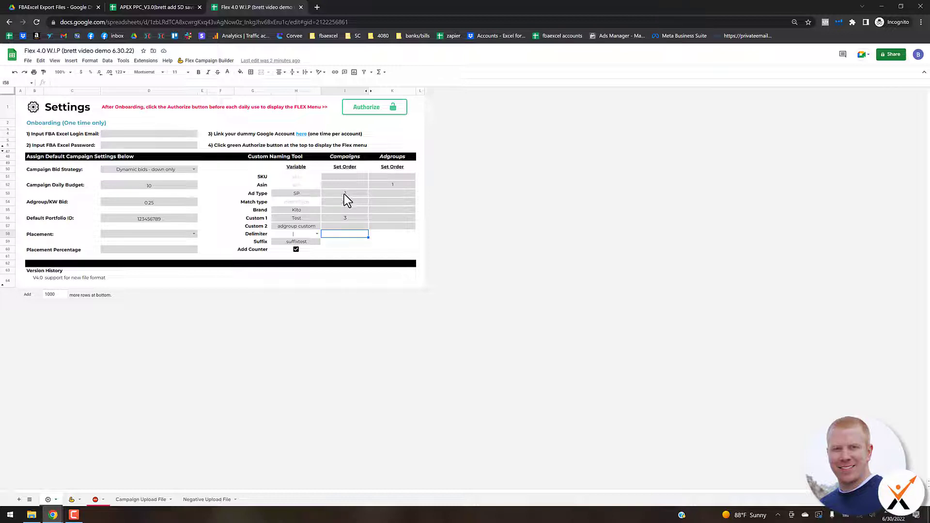
Set the Brand variable in the Custom Naming Tool to Brand1
click(309, 211)
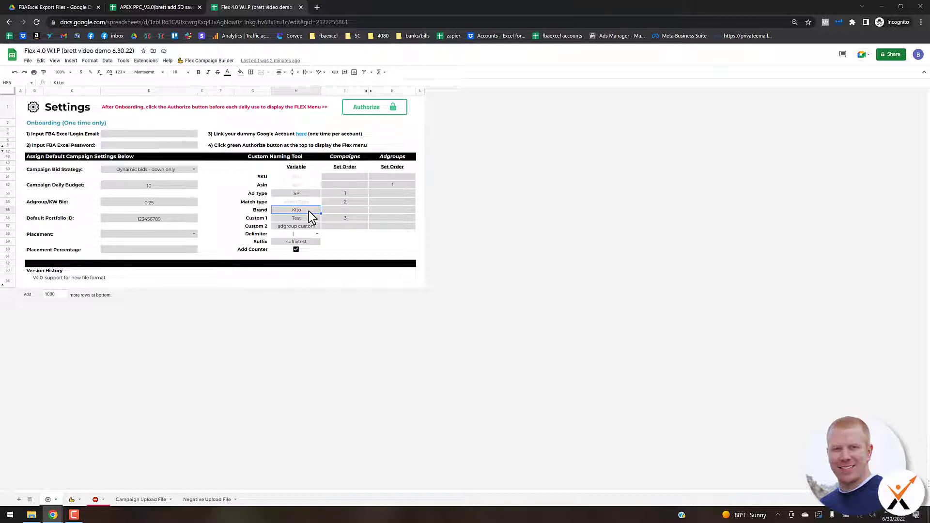
text(Brand1)
key(Tab)
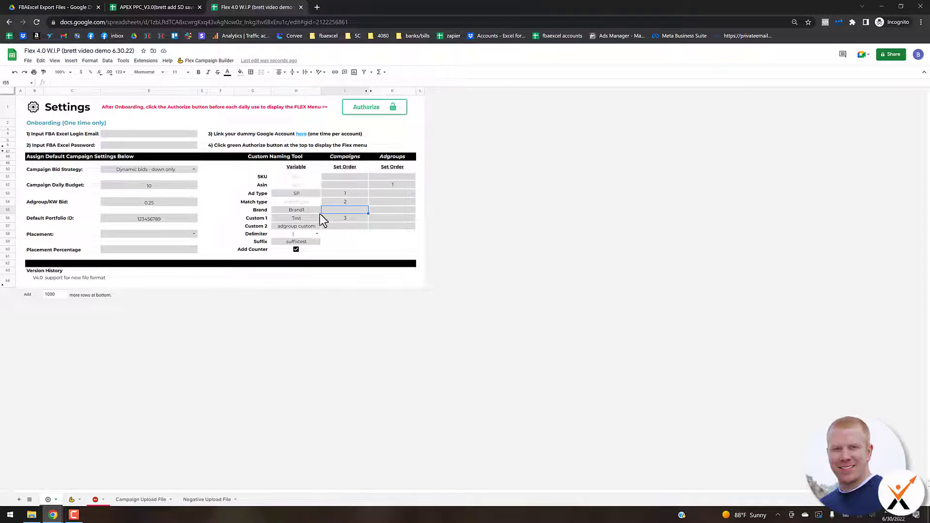
click(301, 242)
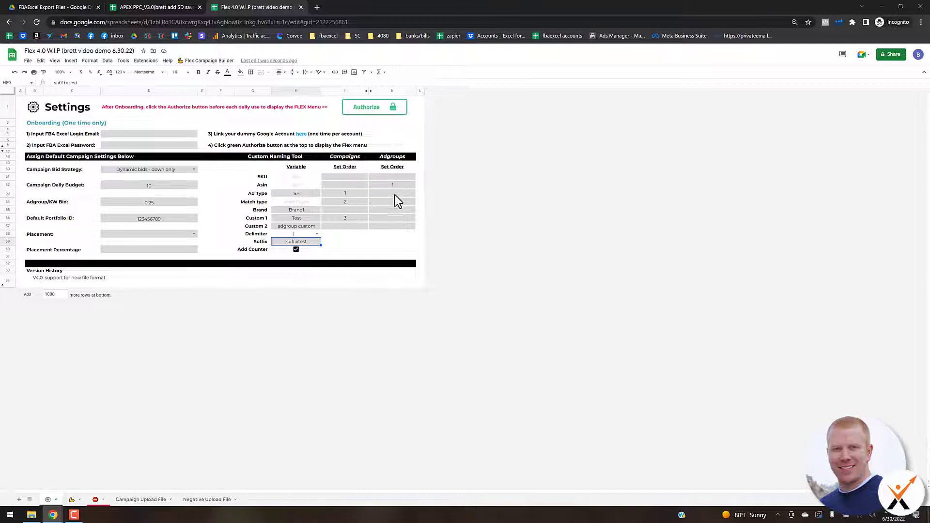
Set the Custom 1 variable in the Custom Naming Tool to SKW
click(307, 219)
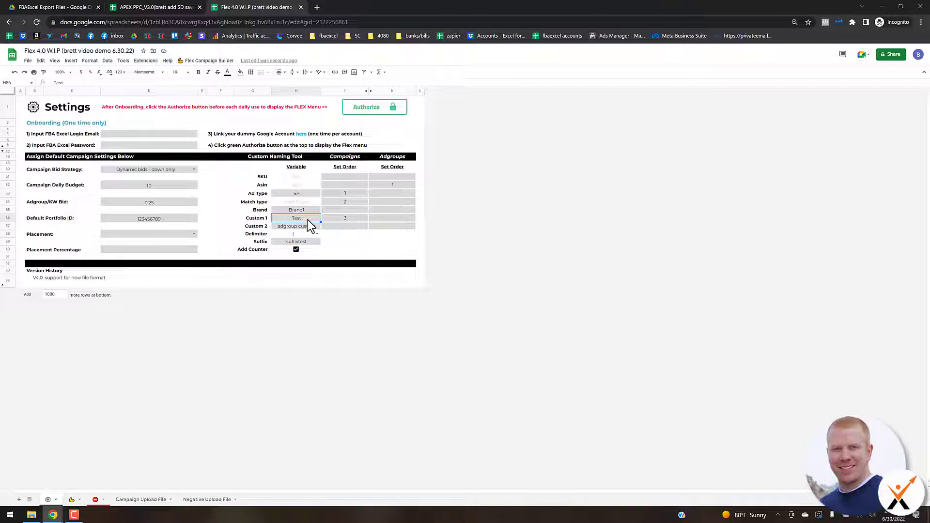
text(sn)
key(BackSpace)
key(BackSpace)
key(BackSpace)
key(BackSpace)
click(348, 226)
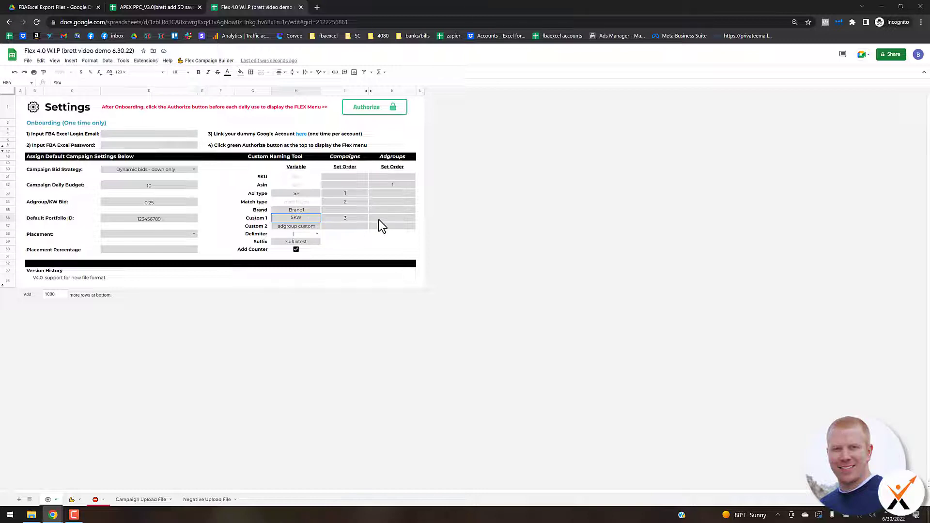
Set the campaign set order of SKU to 4 in the Custom Naming Tool
click(390, 186)
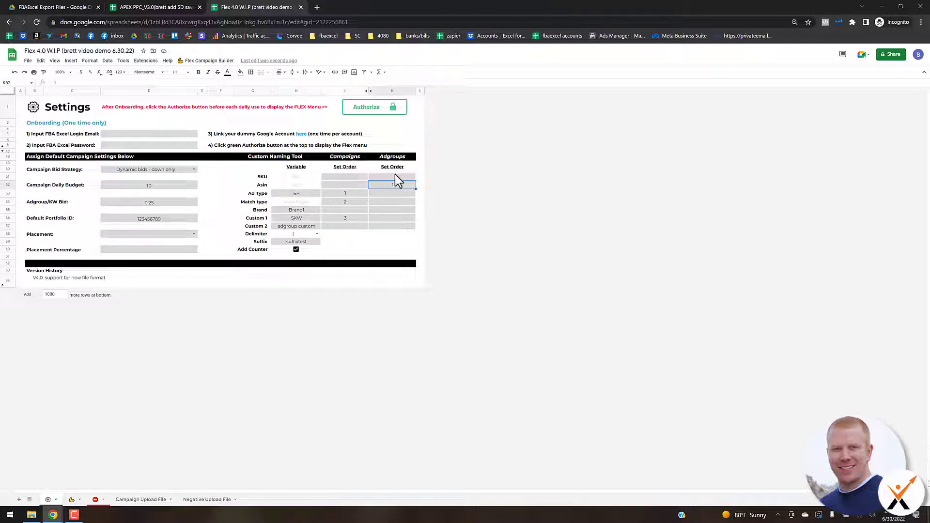
click(352, 178)
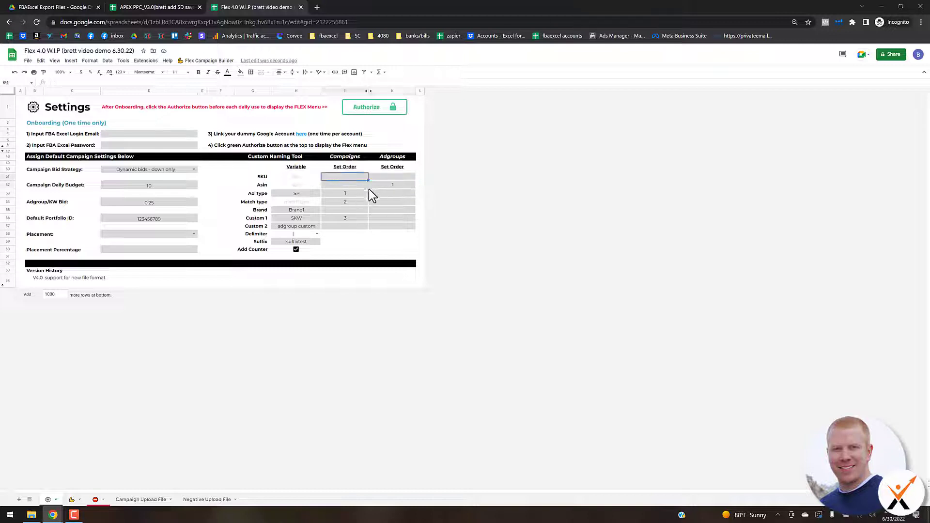
text(4)
click(359, 202)
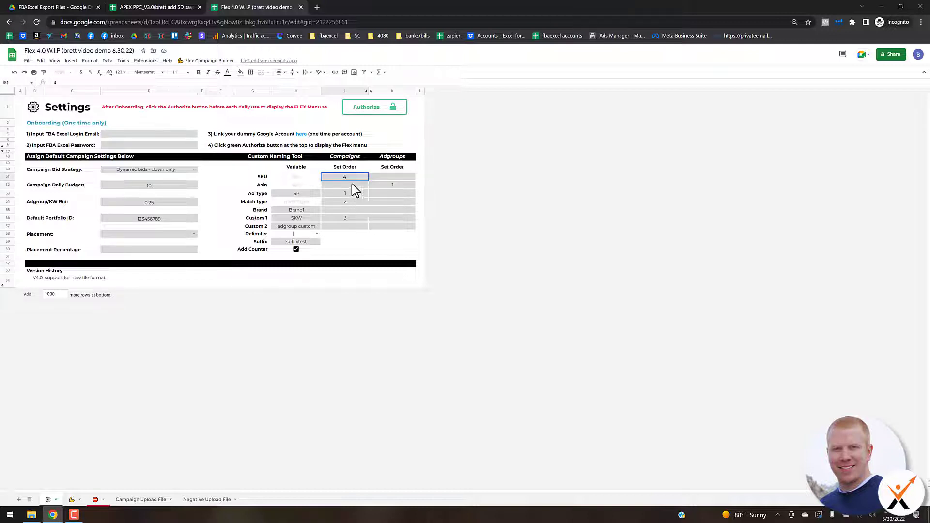
click(348, 219)
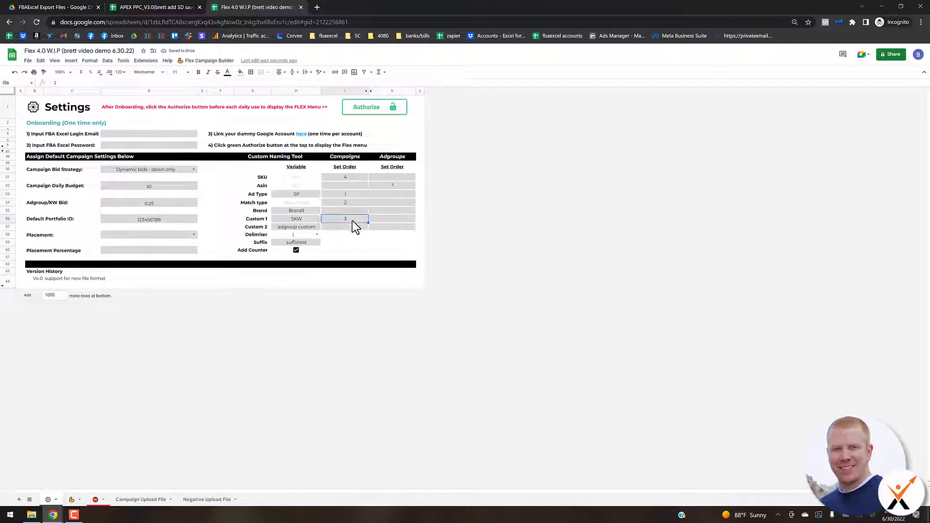
Set the campaign set order to 3 for SKU and 4 for Custom 1 in the Custom Naming Tool
click(350, 178)
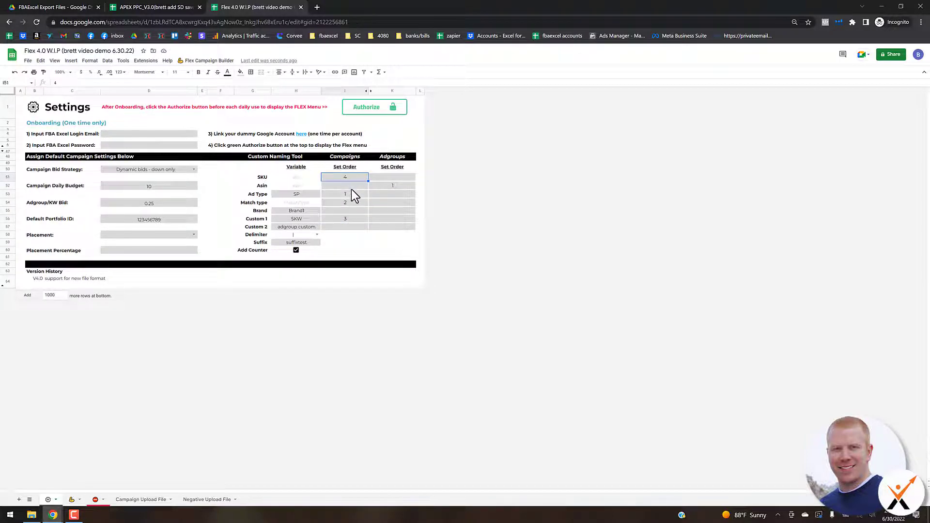
text(3)
click(355, 222)
text(4)
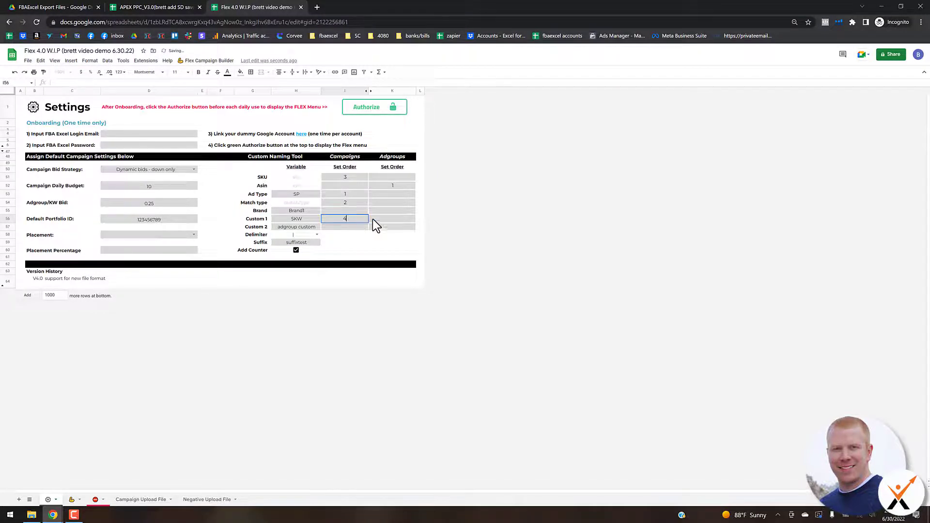
click(392, 216)
click(395, 186)
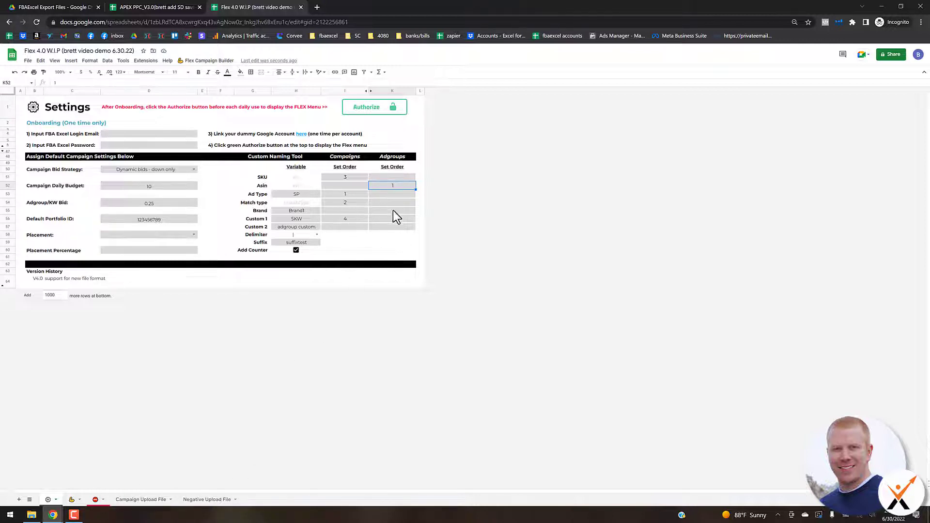
click(392, 250)
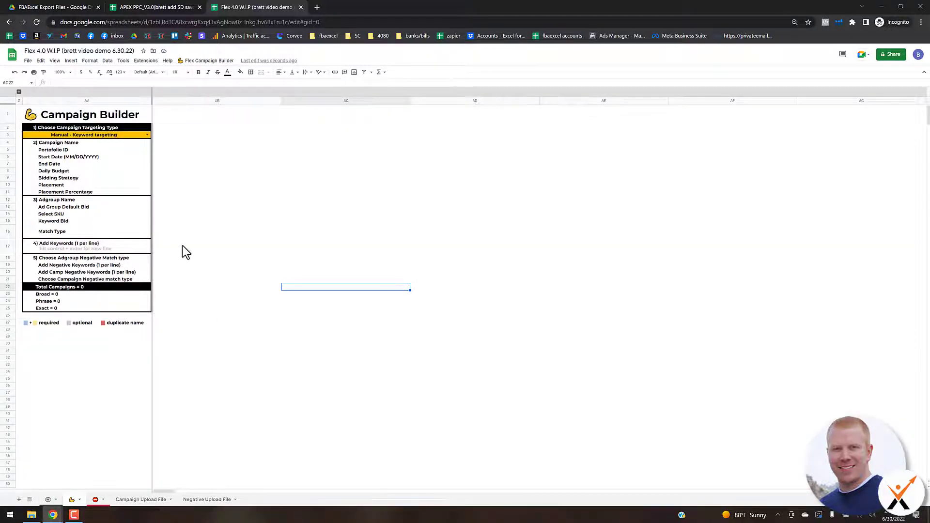
Review the Flex Campaign Builder commands and the targeting type choices on the Campaign Builder sheet, keeping Manual - Keyword targeting selected
click(223, 61)
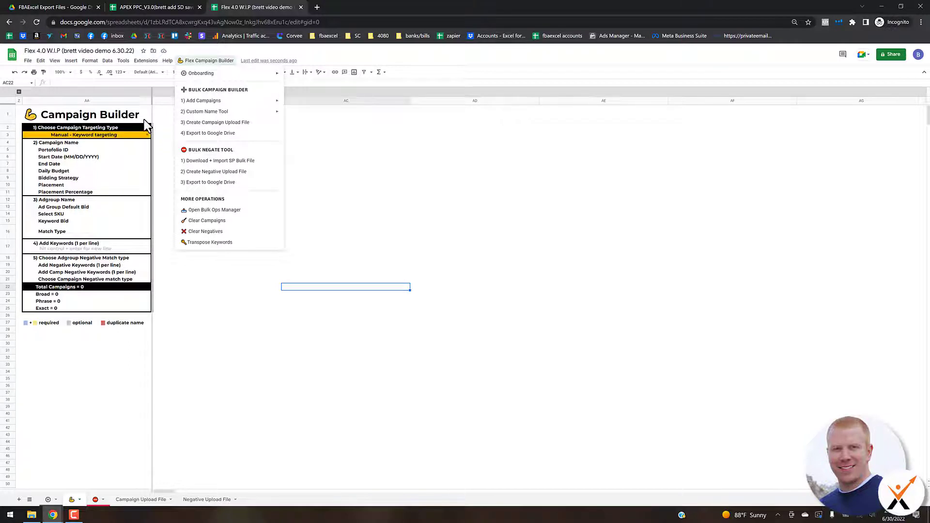
click(147, 135)
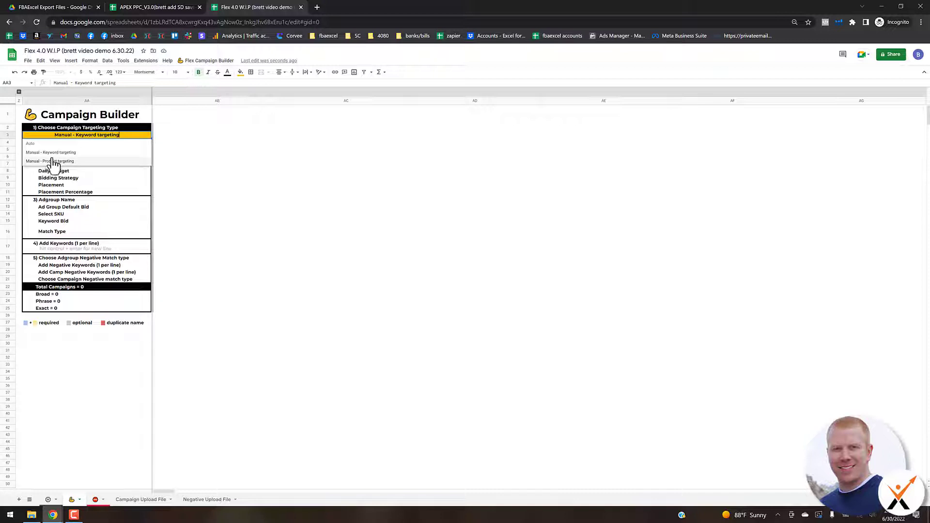
click(55, 154)
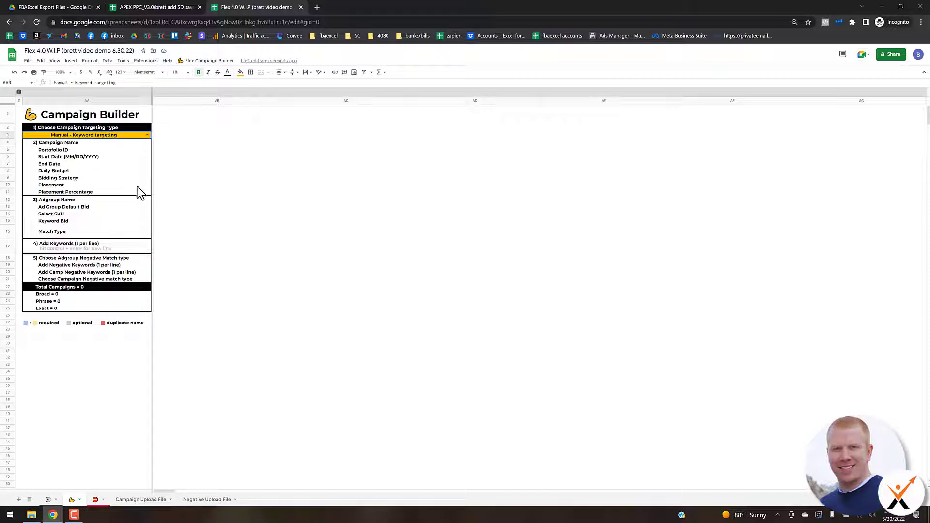
click(110, 349)
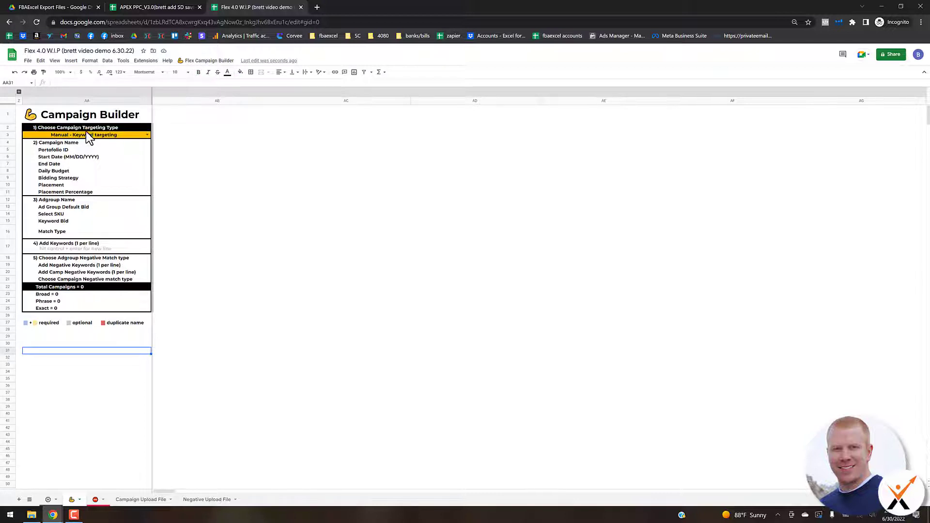
Change the campaign targeting type to Manual - Product targeting, accepting the campaign reset, and run Clear Campaigns
click(148, 136)
click(129, 161)
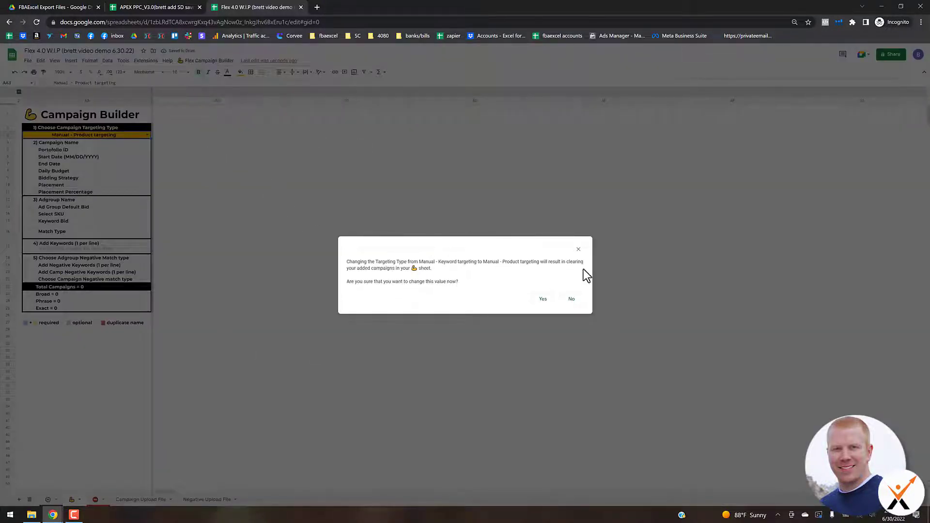
click(543, 300)
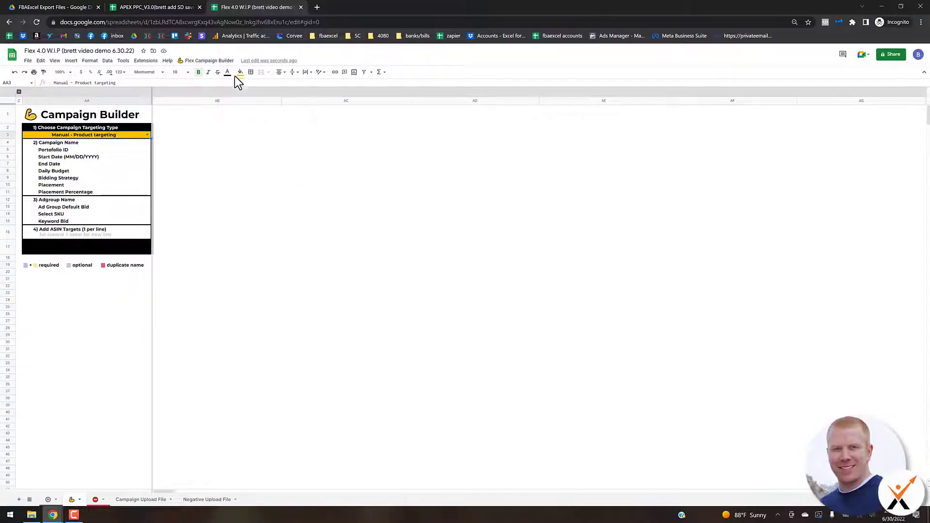
click(206, 62)
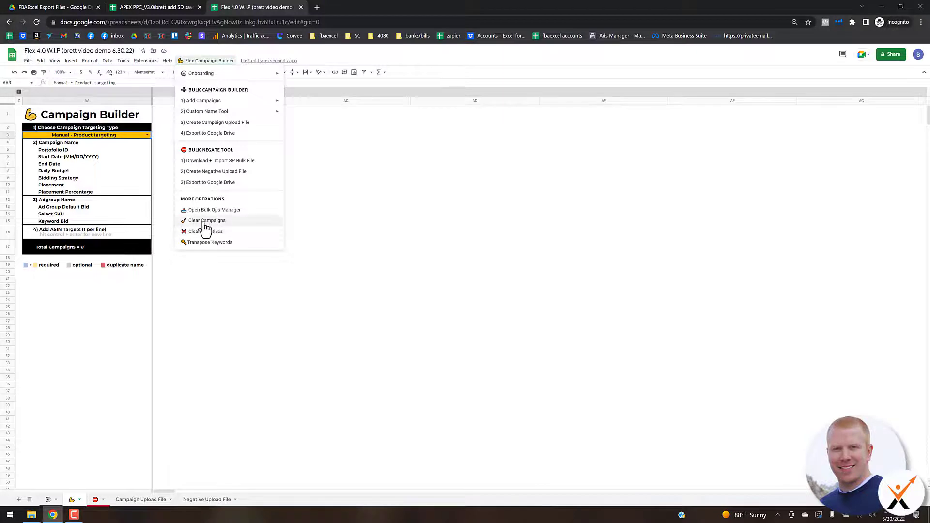
click(234, 221)
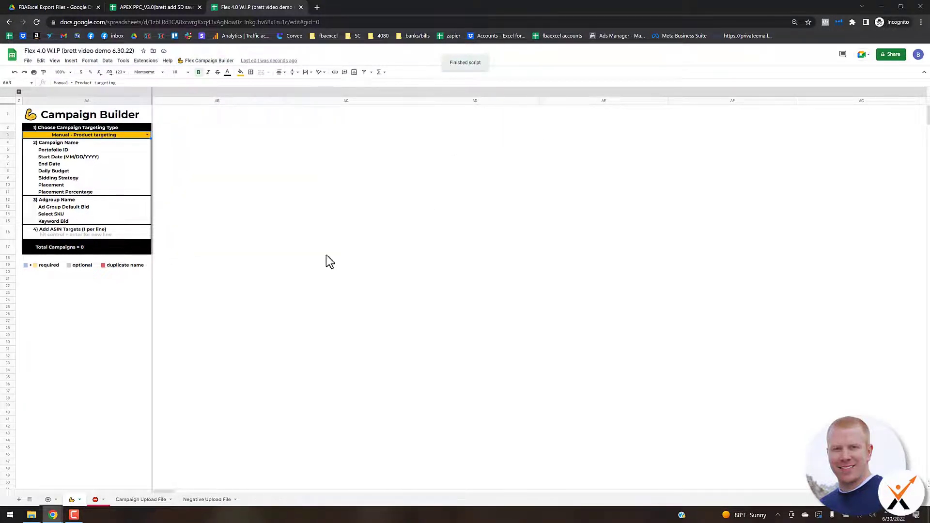
Change the campaign targeting type to Manual - Keyword targeting and accept clearing the added campaigns
click(147, 136)
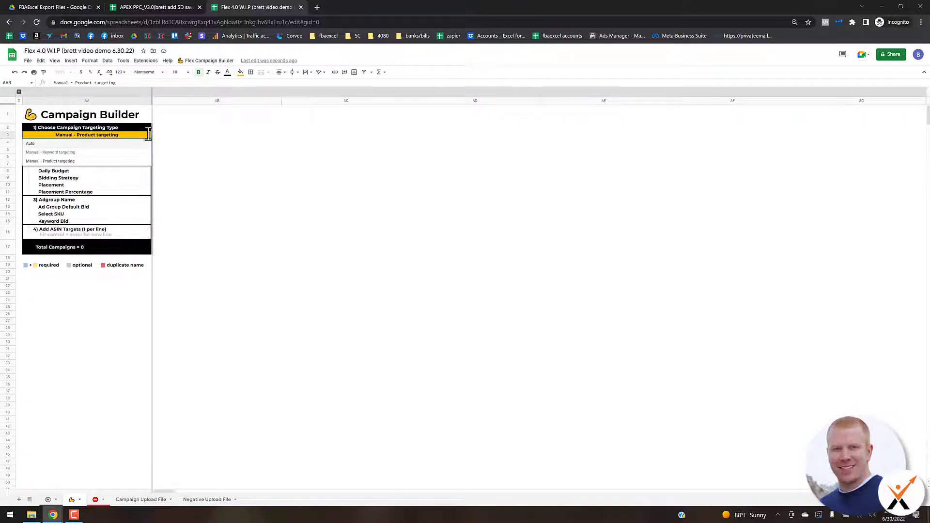
click(57, 152)
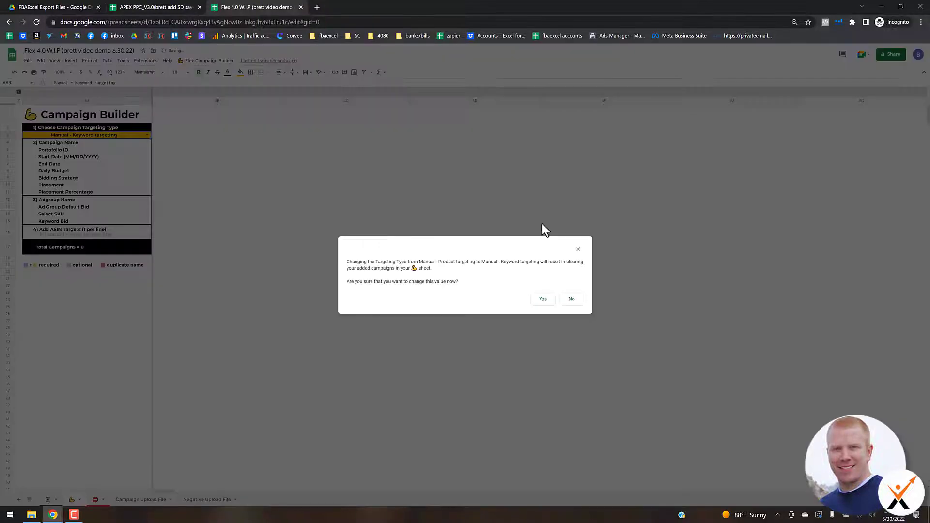
click(543, 299)
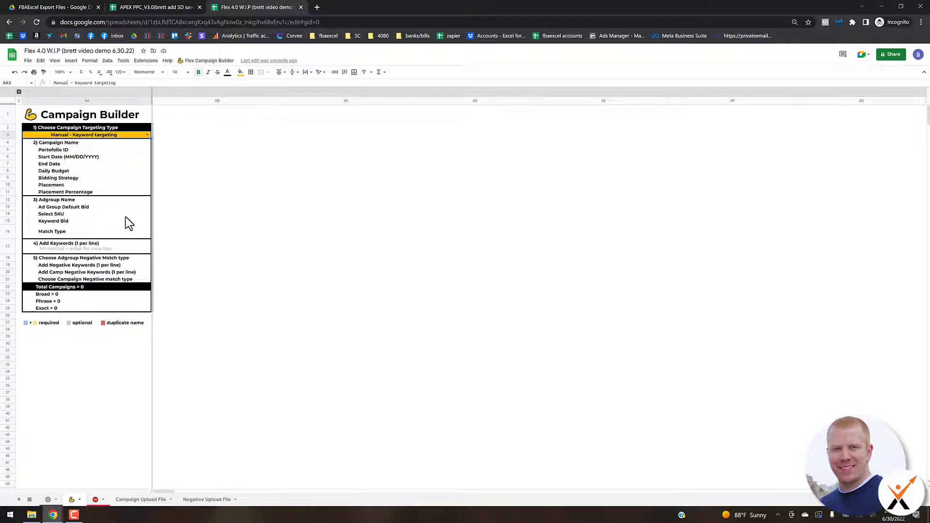
click(147, 135)
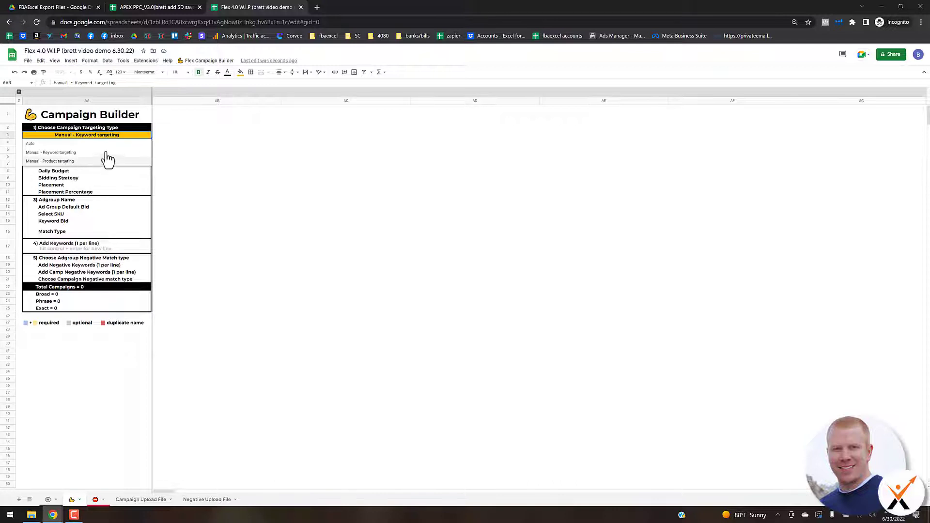
click(113, 367)
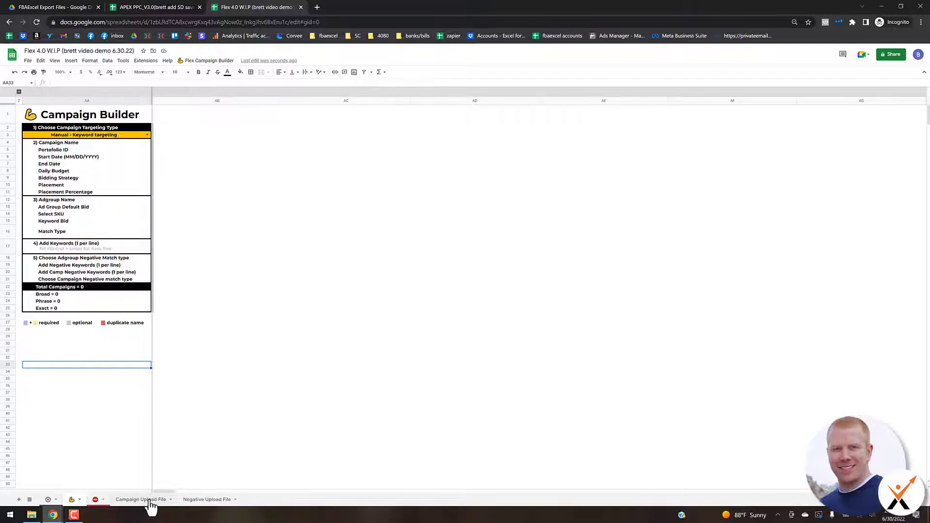
Try to add PAT campaigns while the Campaign Builder is set to Manual - Keyword targeting
click(208, 62)
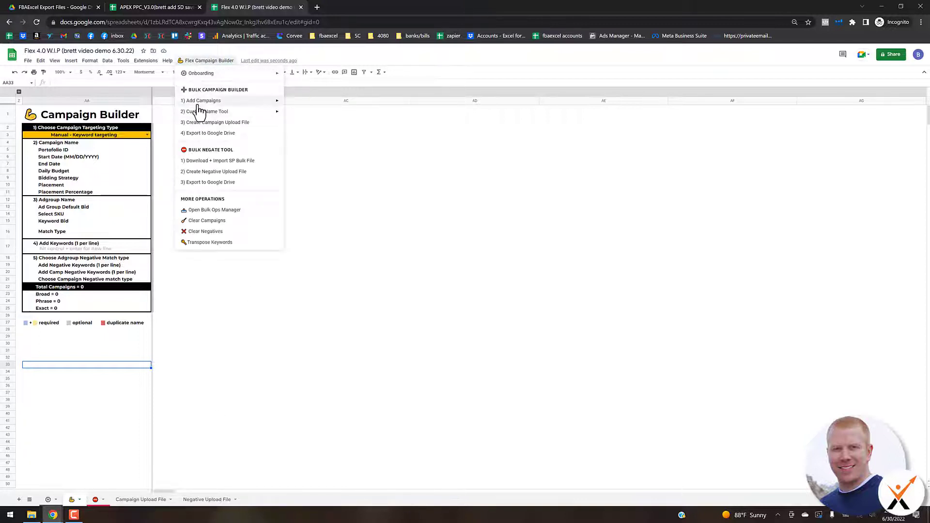
mouse_move(206, 103)
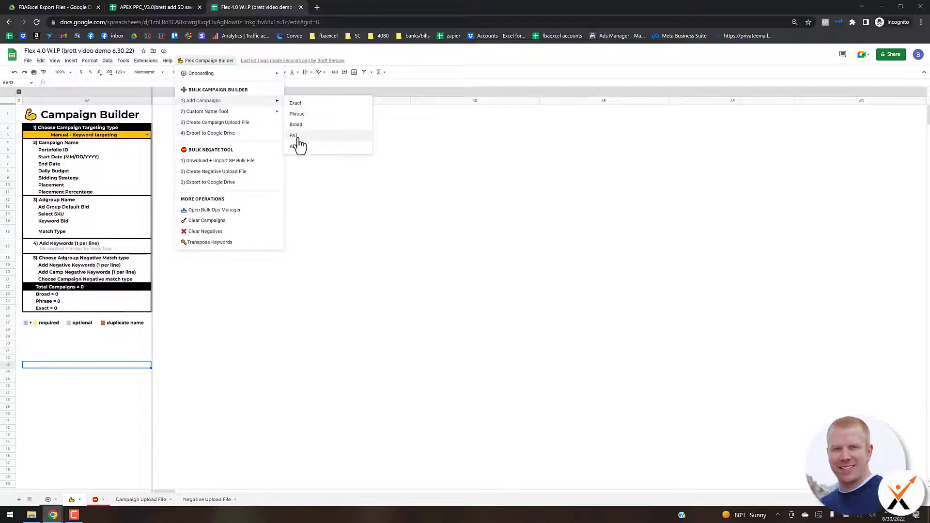
click(350, 148)
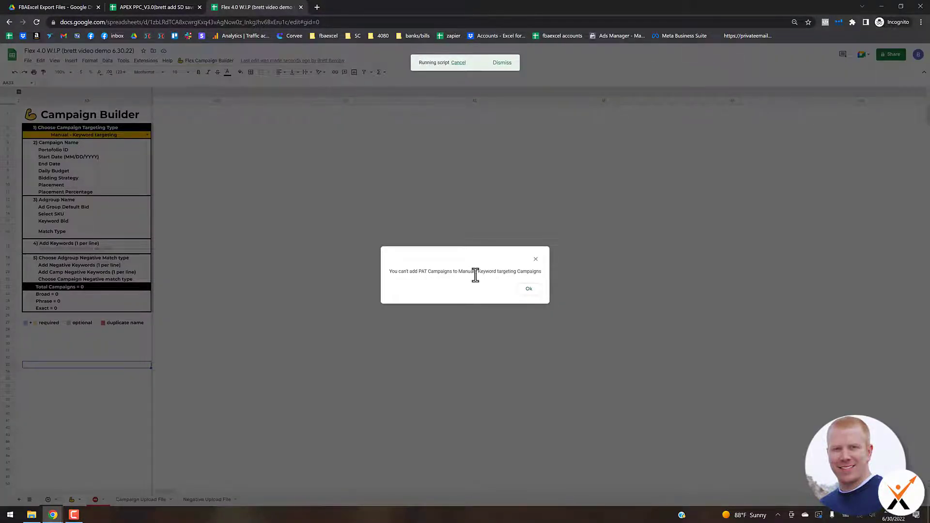
Dismiss the PAT campaign alert and add 10 Exact campaigns to the Campaign Builder sheet
click(535, 290)
click(218, 64)
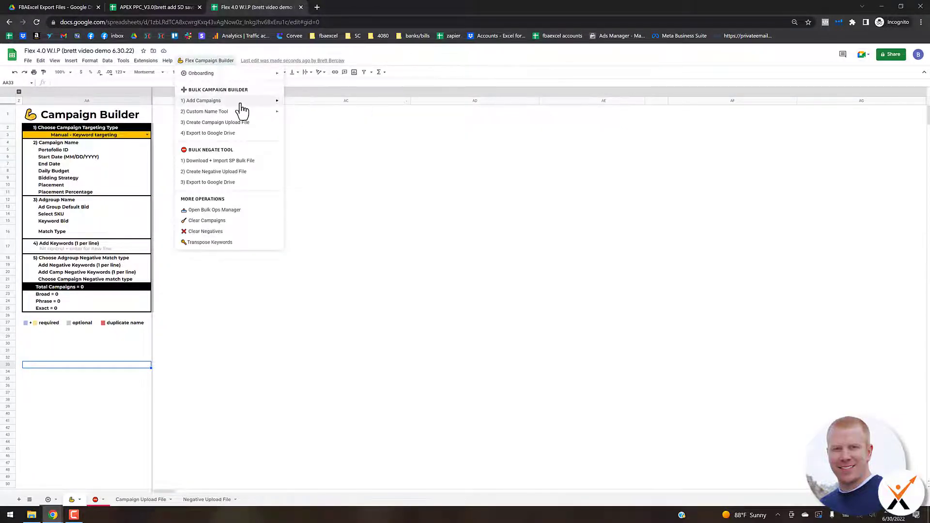
mouse_move(243, 101)
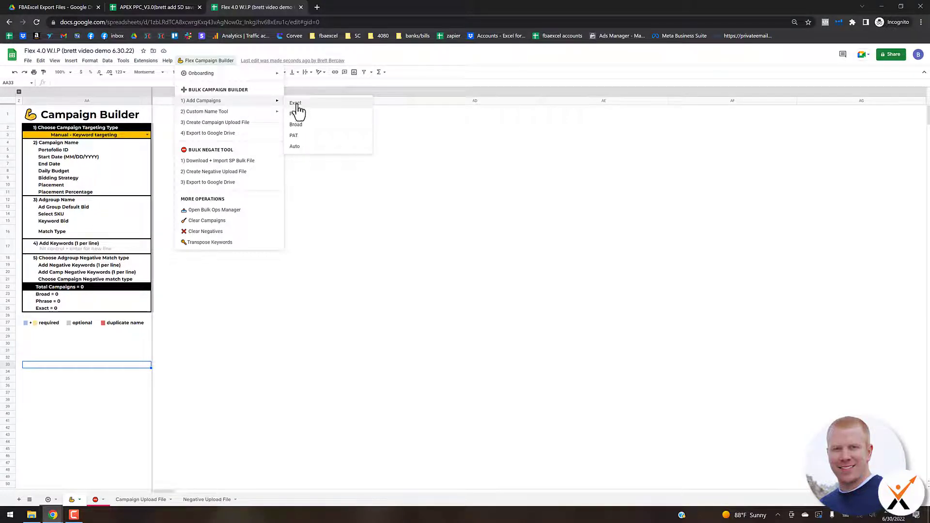
click(297, 106)
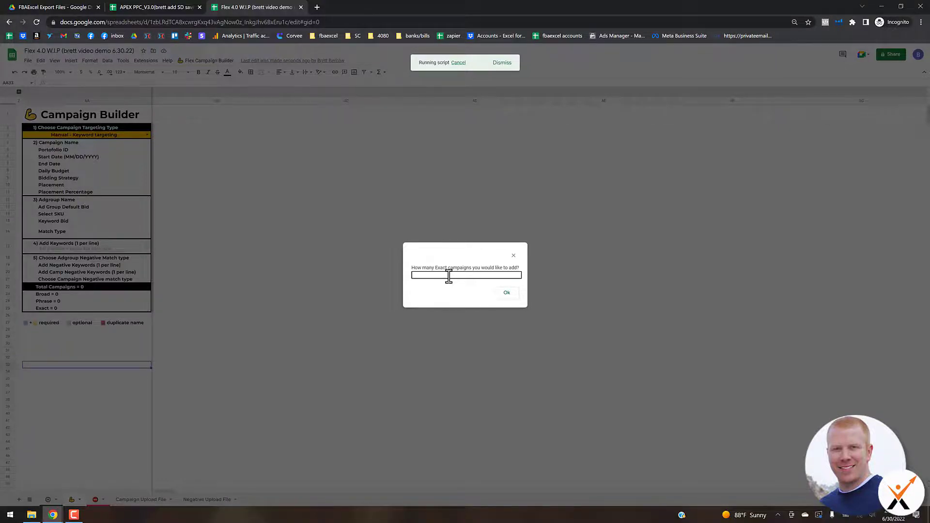
text(10)
click(507, 293)
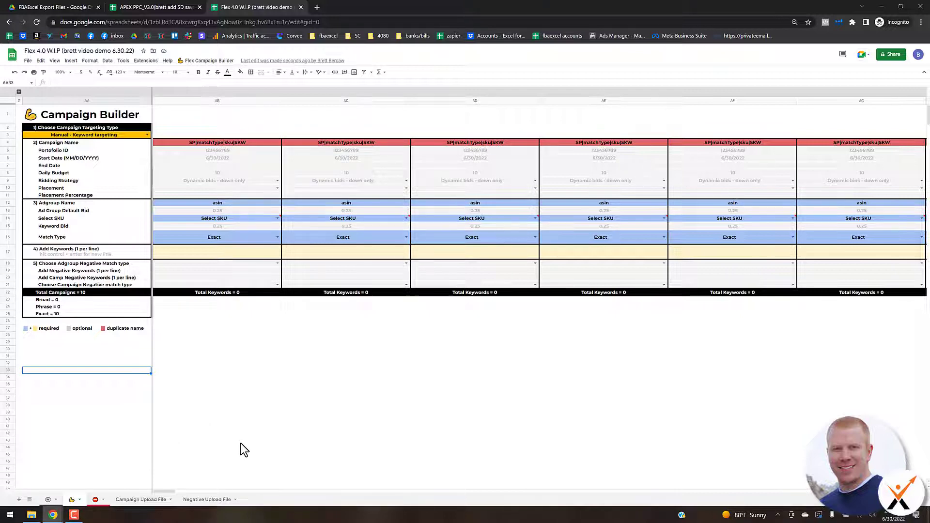
Switch to the Amazon Advertising window showing the Bulk operations page under Sponsored ads
click(200, 61)
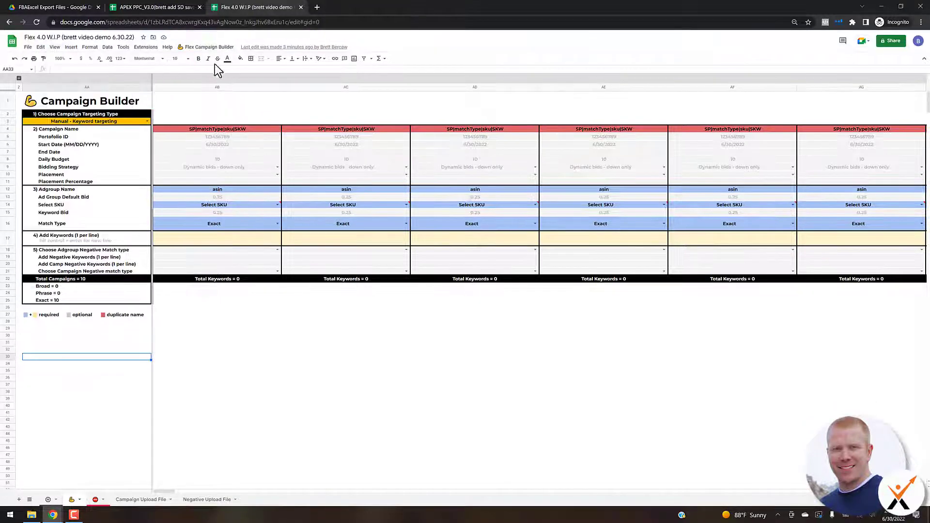
click(209, 47)
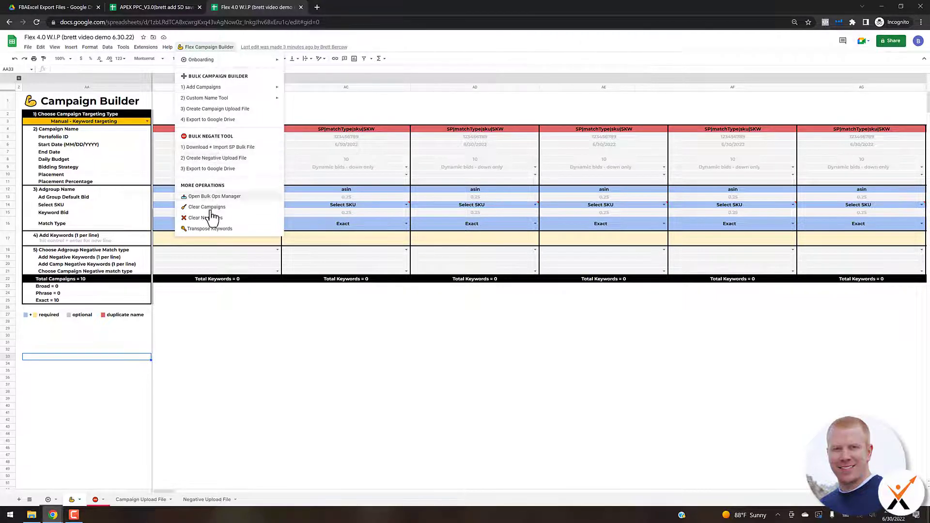
click(53, 515)
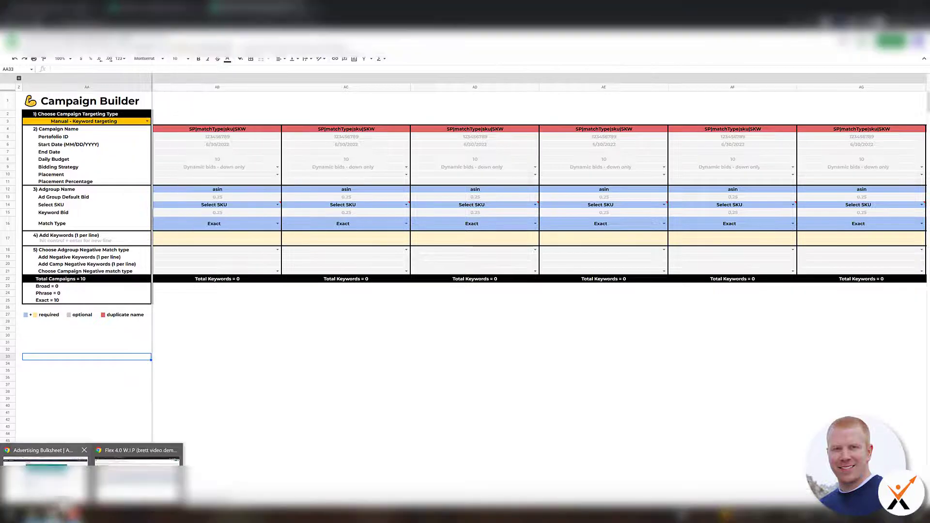
click(45, 473)
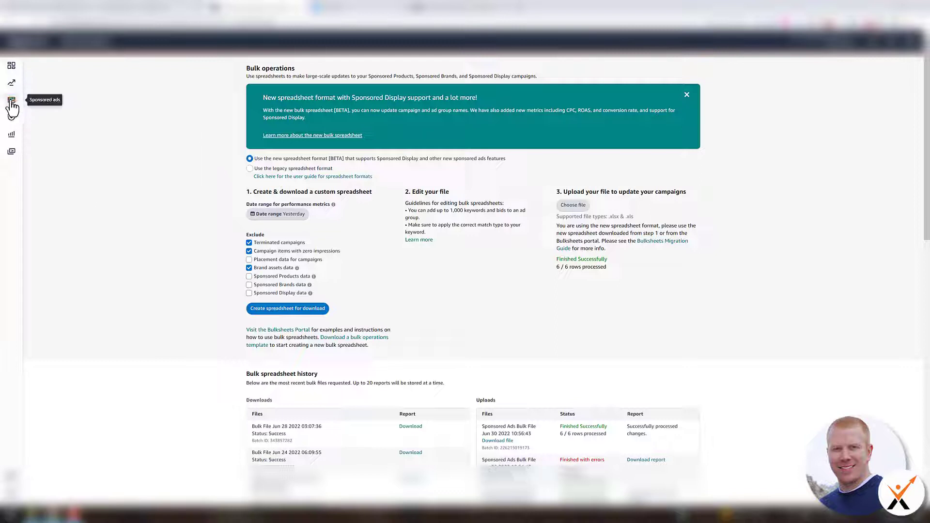
click(12, 101)
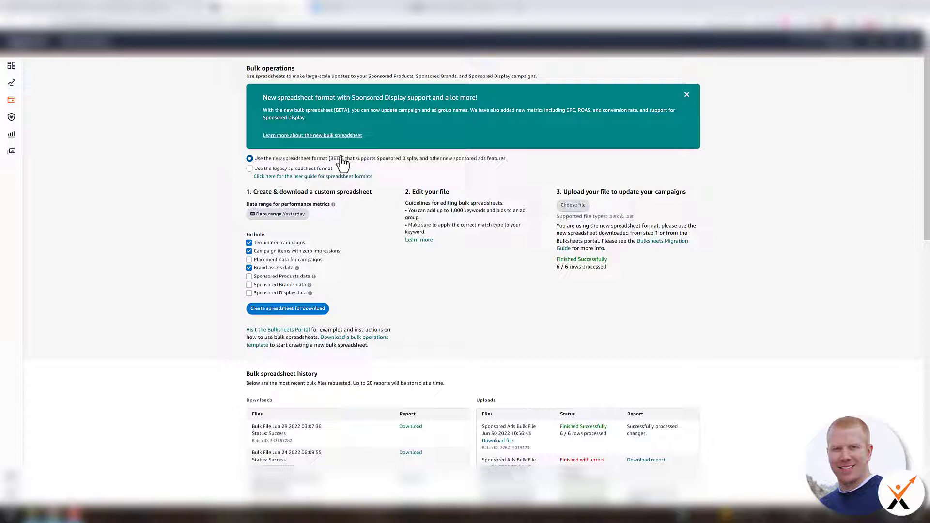
Set the bulk spreadsheet date range to 30 days, include campaign items with zero impressions, and exclude Sponsored Brands and Sponsored Display data
click(294, 216)
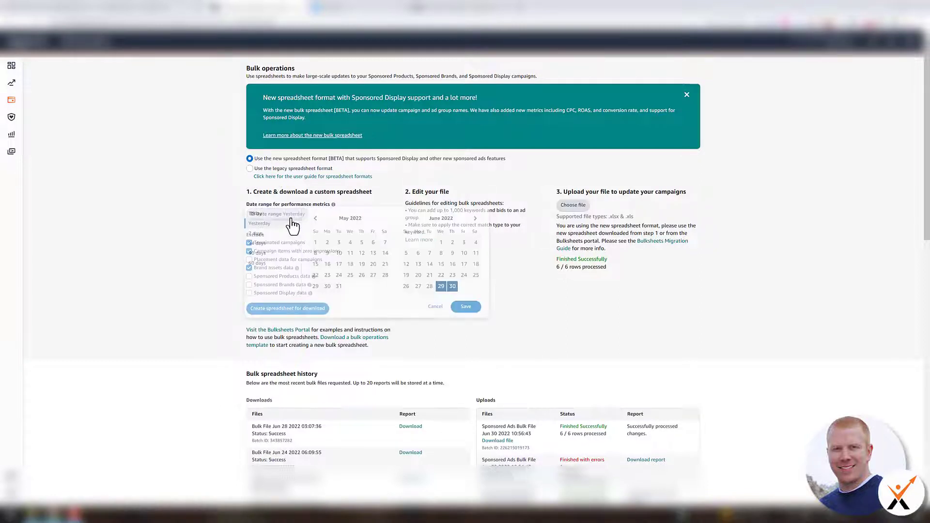
click(256, 253)
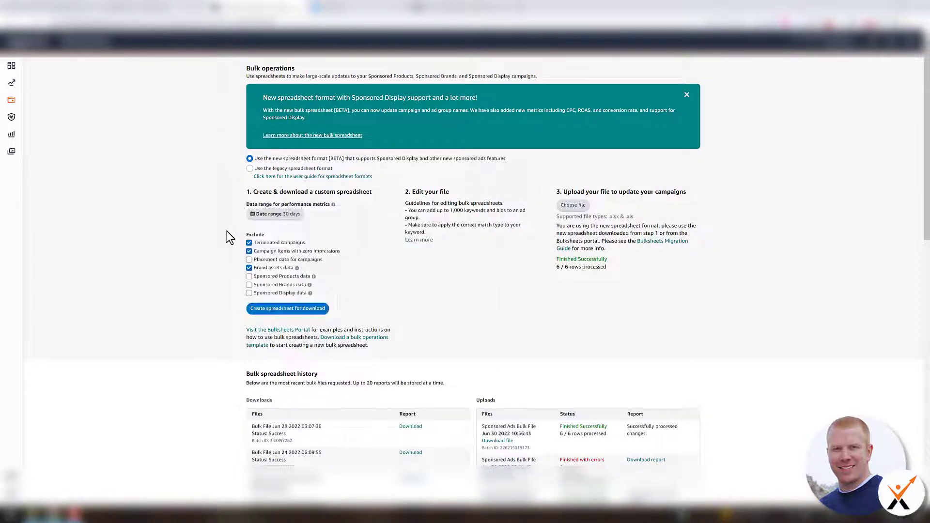
click(250, 251)
click(249, 293)
click(250, 285)
Return to the Flex 4.0 spreadsheet and import 60dayNewBulk_sample_amz new columns_SKW.xlsx from the APEX DEMO FILES (checked) Drive folder as new sheets
mouse_move(53, 514)
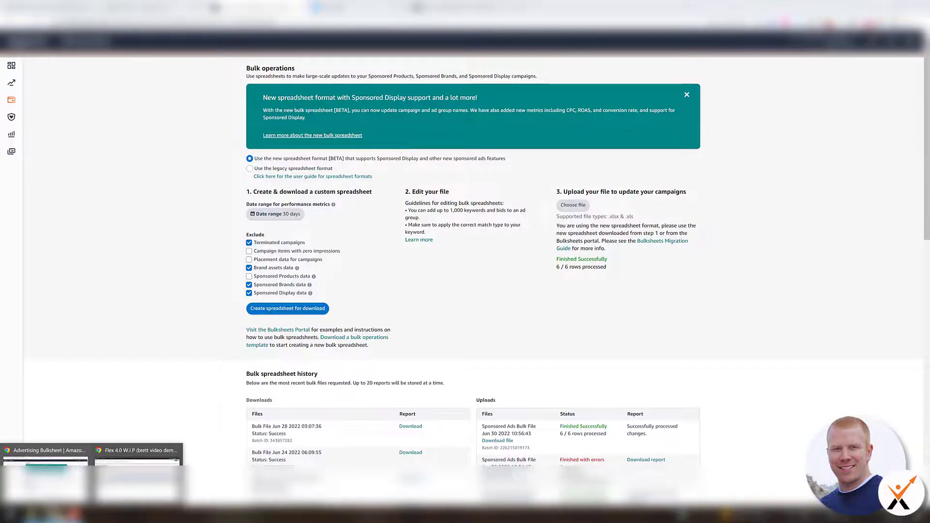
click(138, 453)
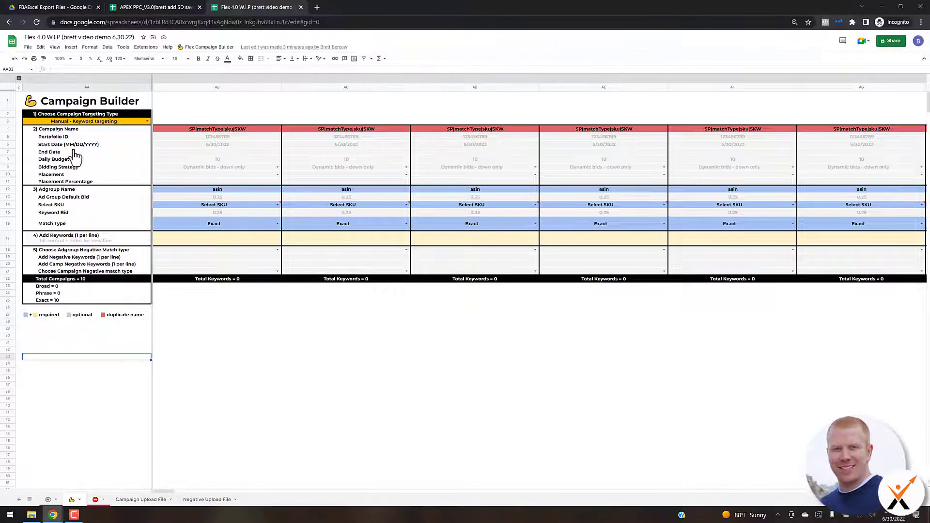
click(28, 47)
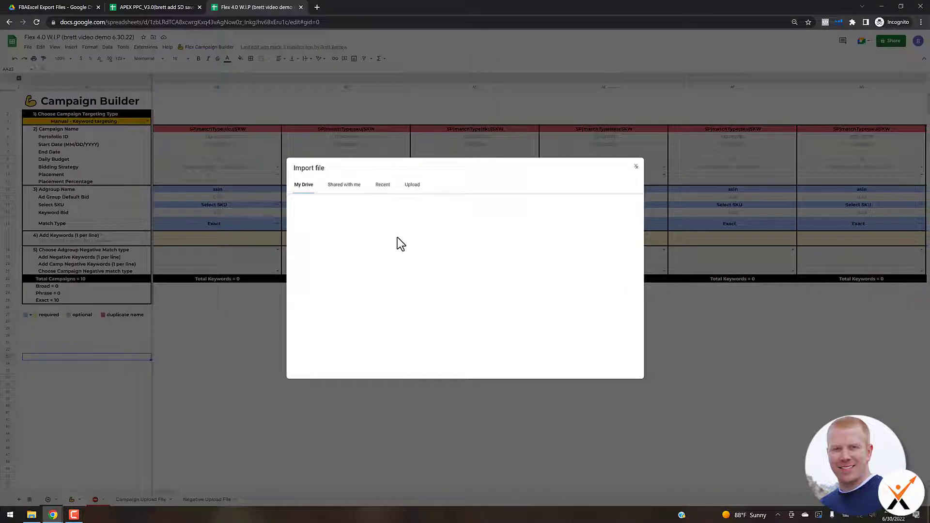
double_click(323, 254)
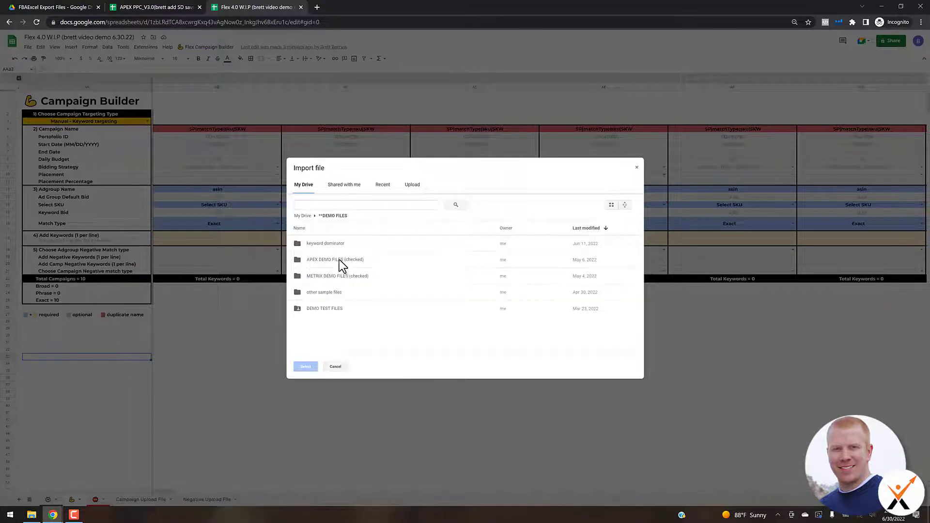
double_click(339, 260)
double_click(440, 265)
click(417, 281)
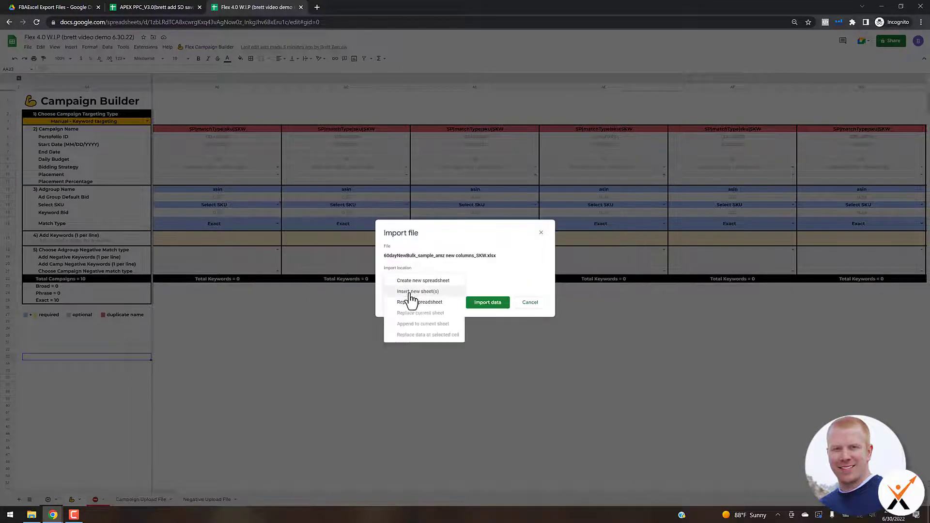
click(412, 301)
click(487, 328)
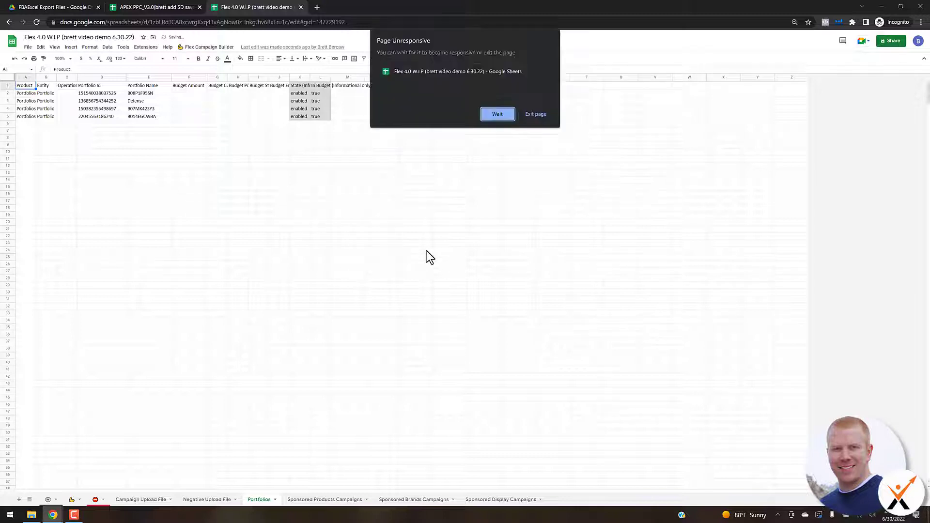
click(496, 112)
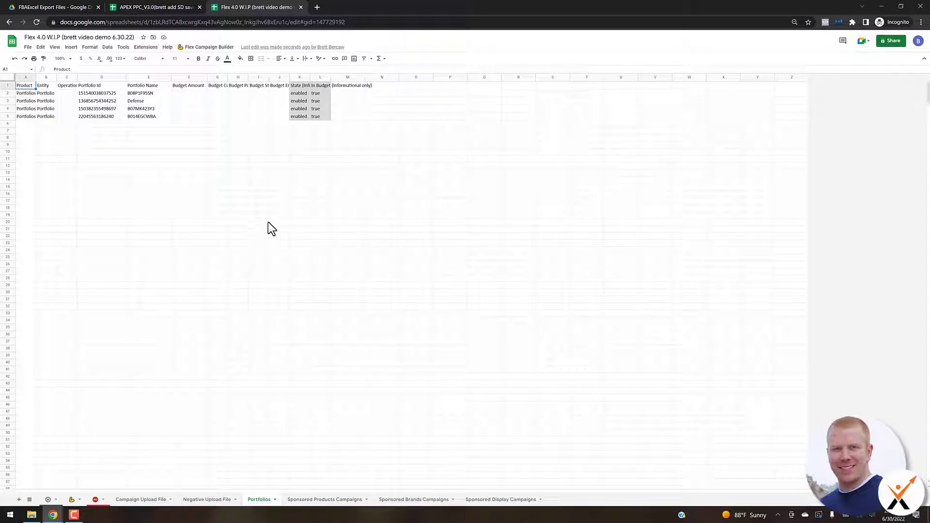
click(218, 194)
click(310, 245)
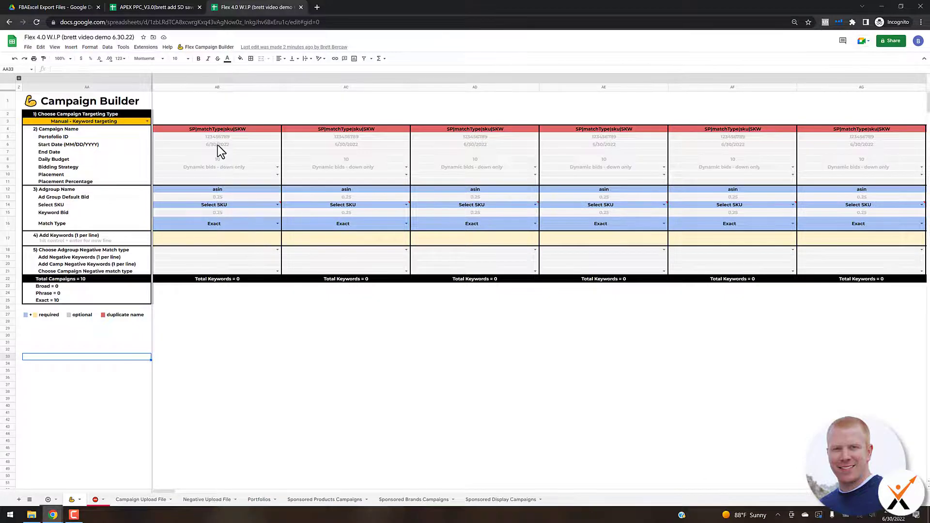
Check the Portfolio ID cells of the added campaigns on the Campaign Builder sheet, and run Clear Campaigns
click(326, 139)
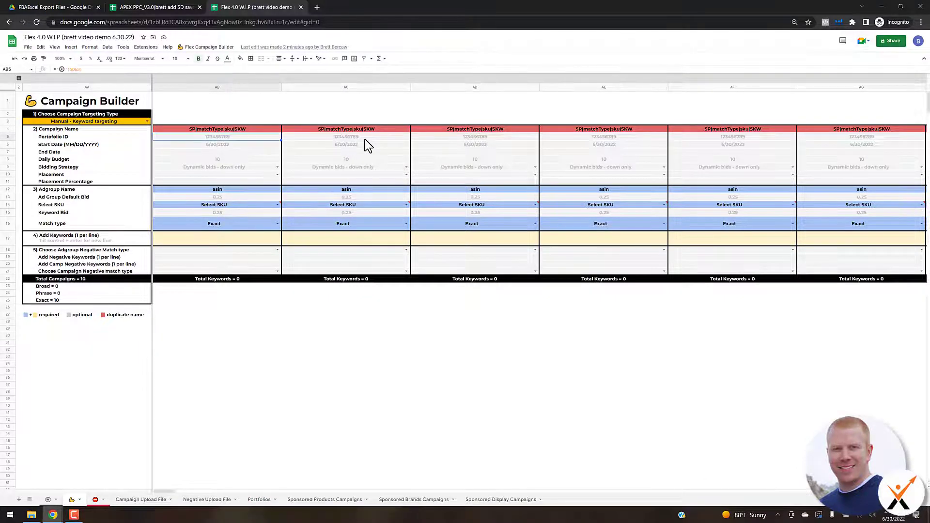
click(536, 137)
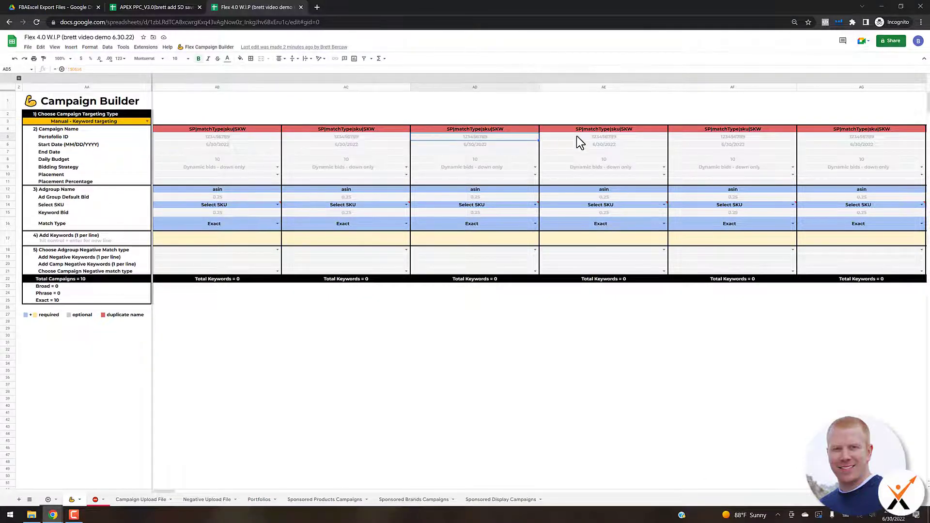
key(Right)
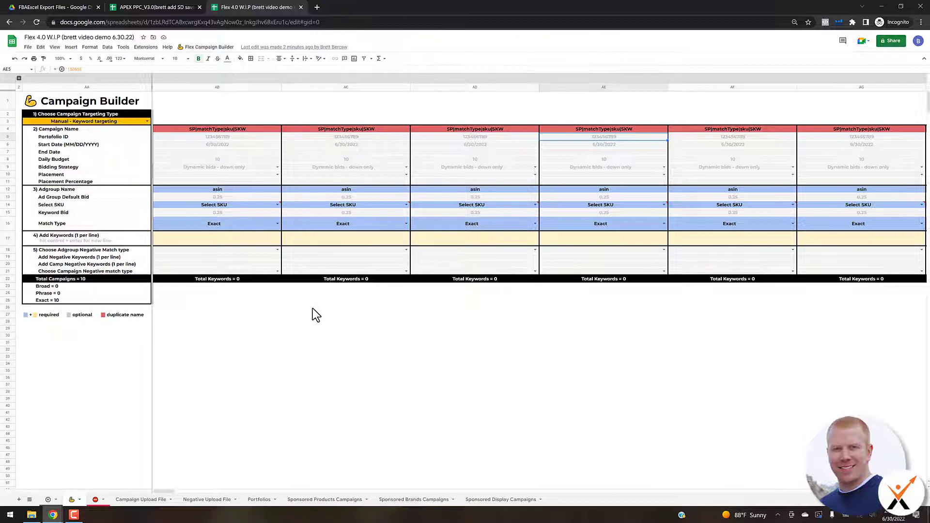
click(203, 47)
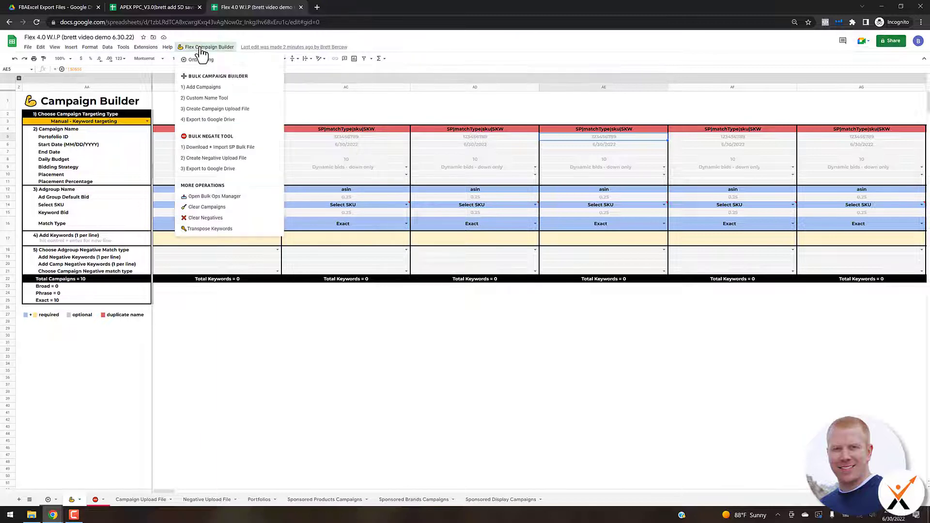
click(207, 207)
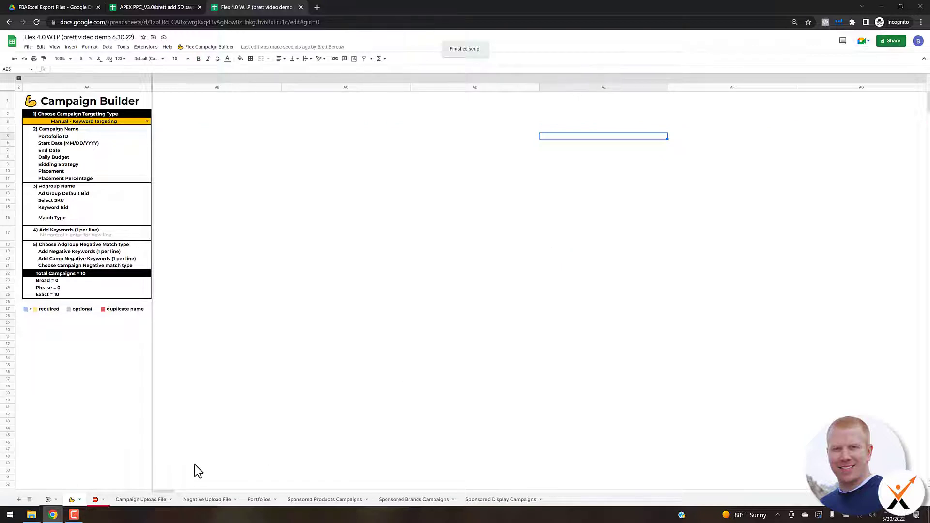
Copy the Portfolio Id of portfolio B08P1F95SN from the Portfolios sheet into Default Portfolio ID on the Settings sheet
click(257, 499)
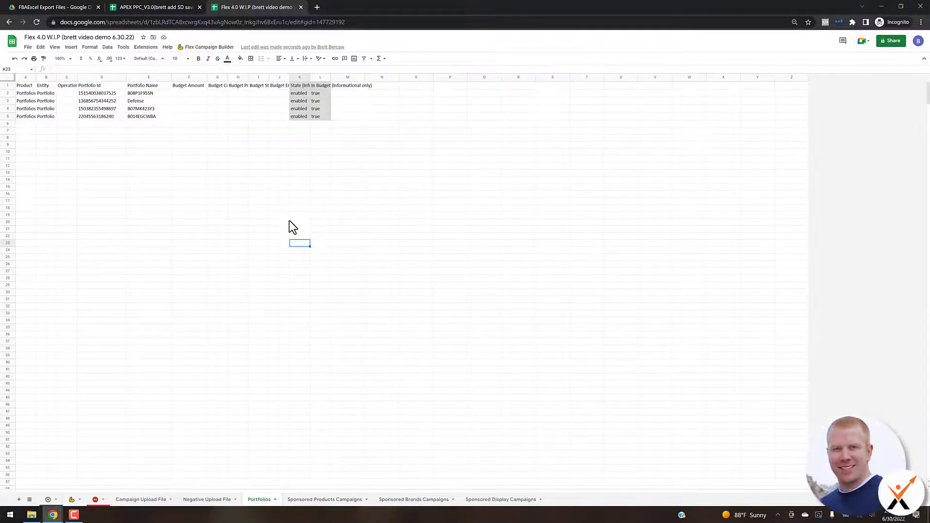
click(98, 94)
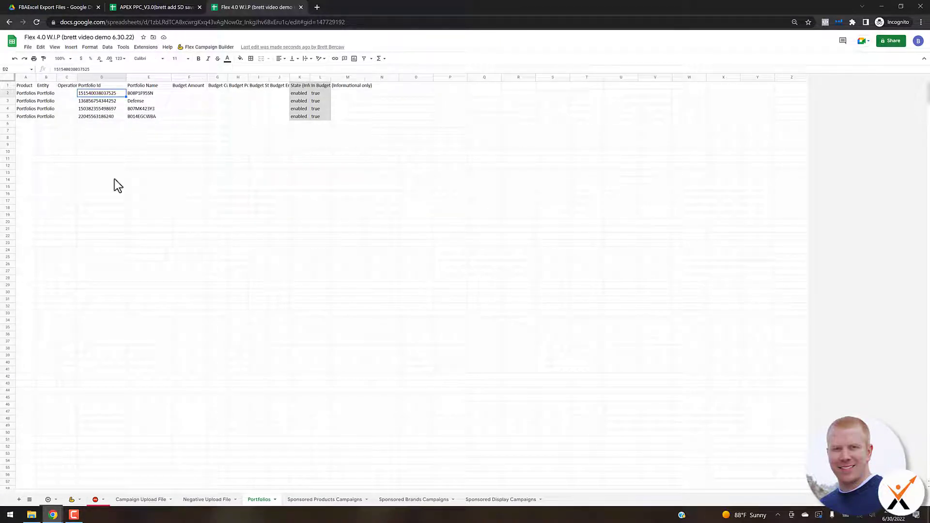
click(48, 500)
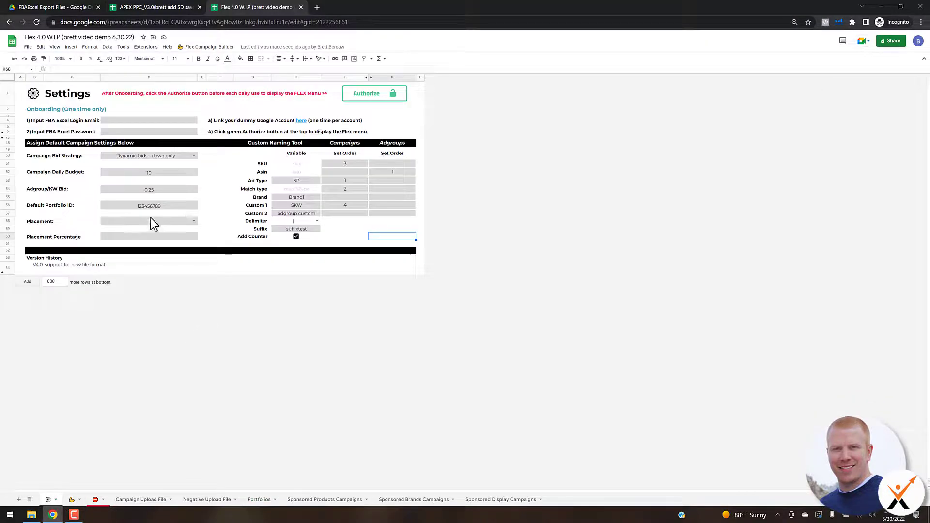
click(171, 209)
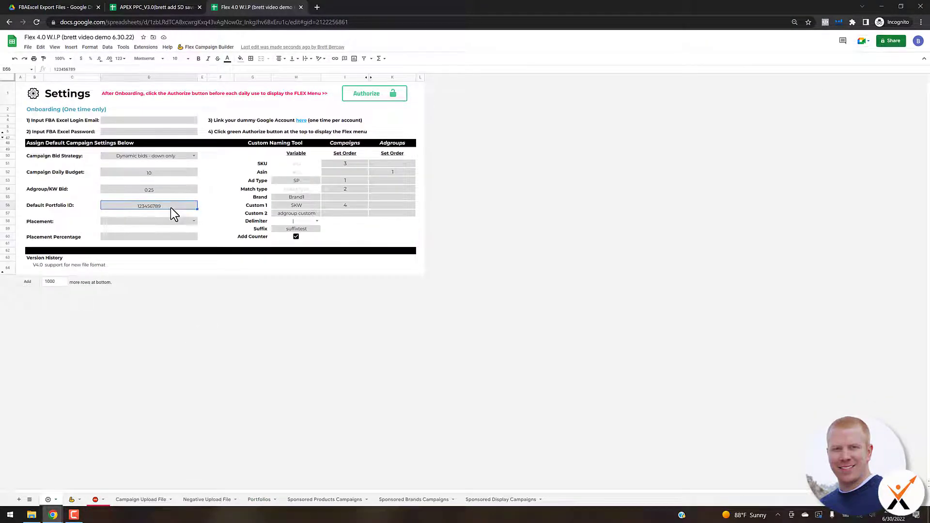
key(ctrl+v)
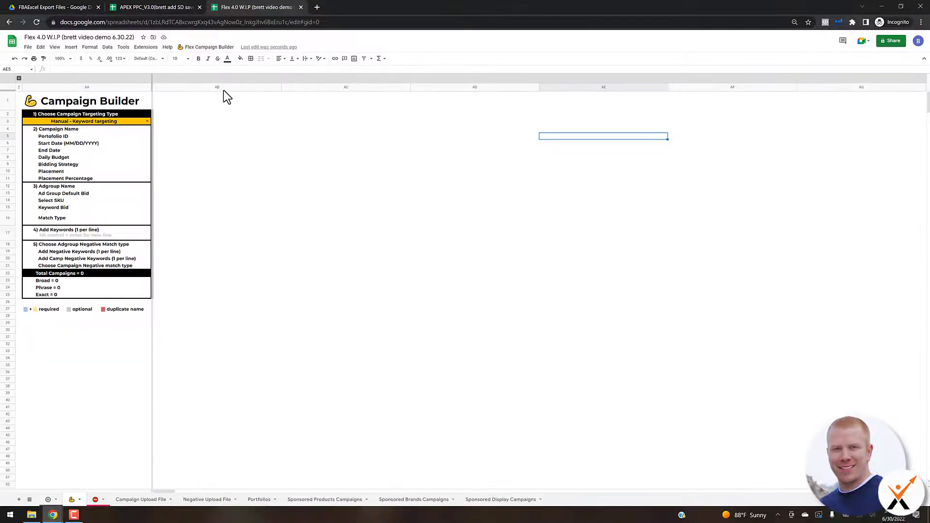
Add 10 Exact campaigns to the cleared Campaign Builder sheet using the updated default portfolio ID
click(208, 47)
mouse_move(251, 88)
click(297, 91)
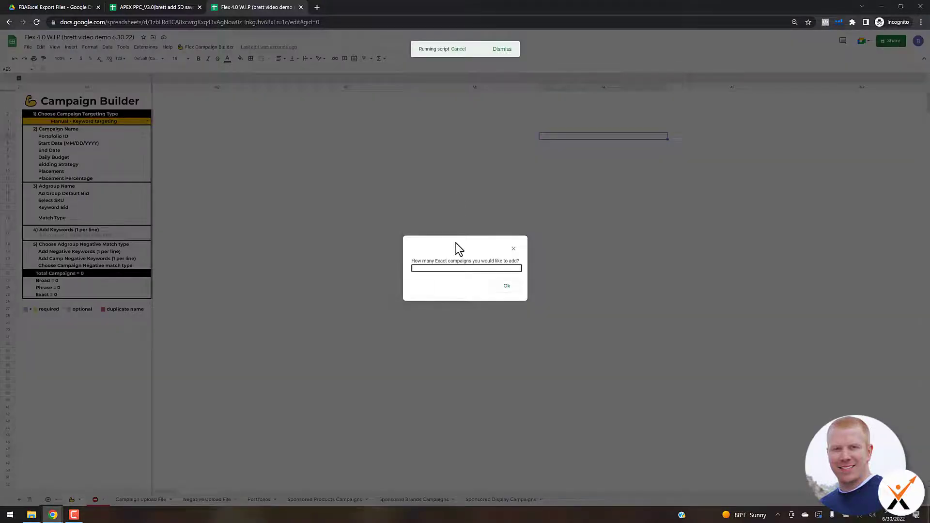
text(10)
click(491, 292)
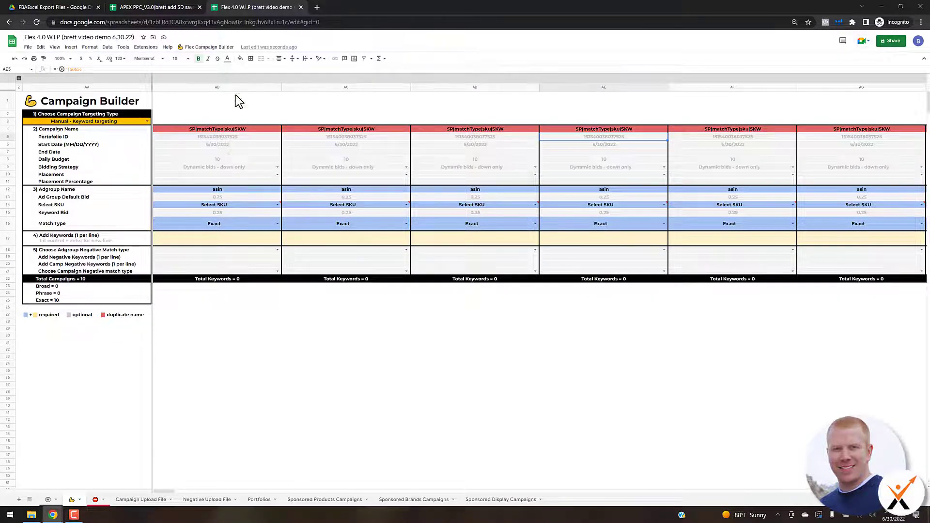
click(212, 47)
mouse_move(221, 92)
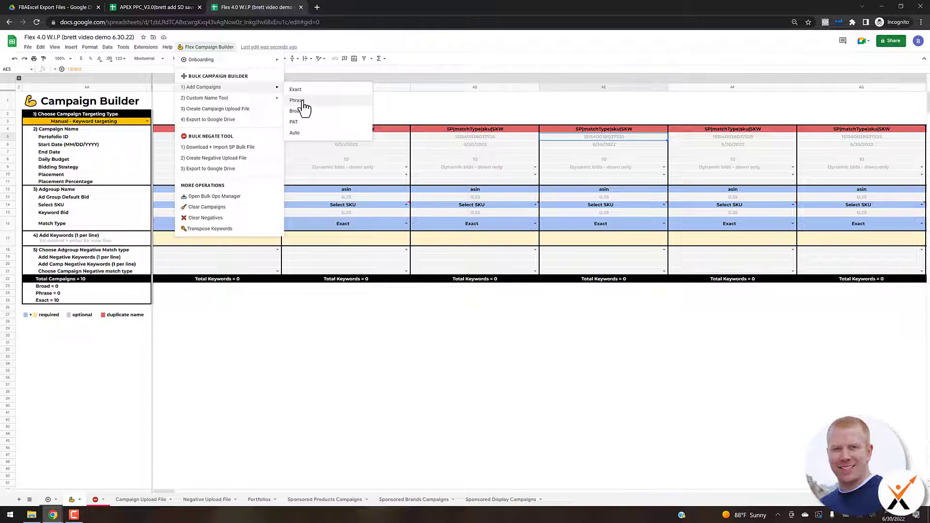
click(637, 342)
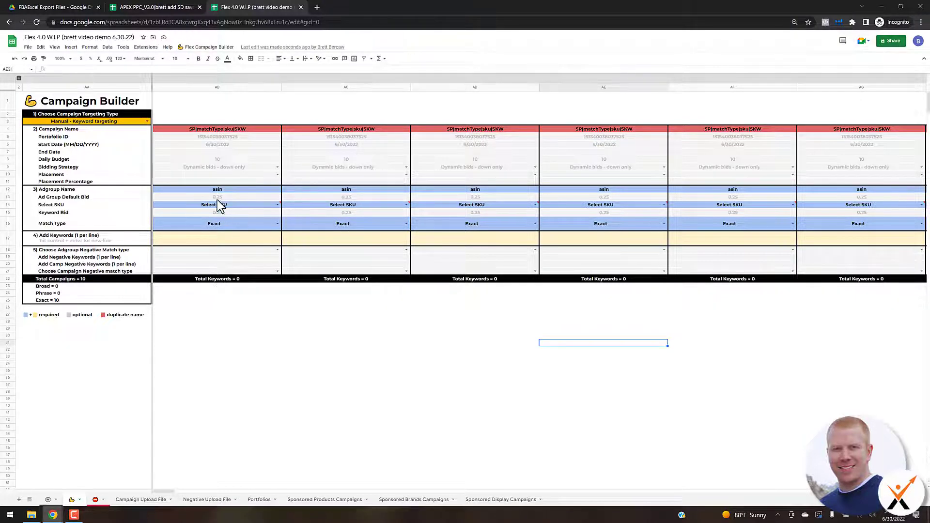
Set the first Exact campaign's SKU to FX-Z7Q8-UD38
click(277, 206)
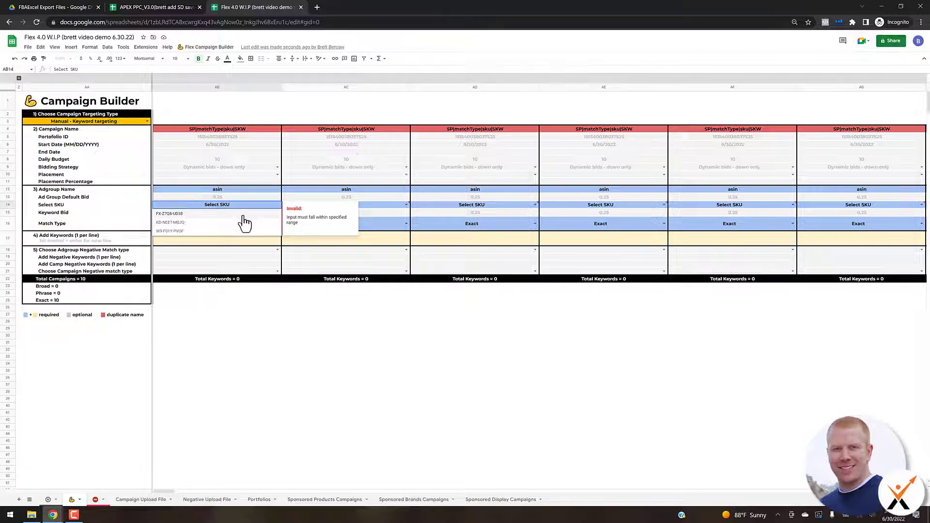
key(Return)
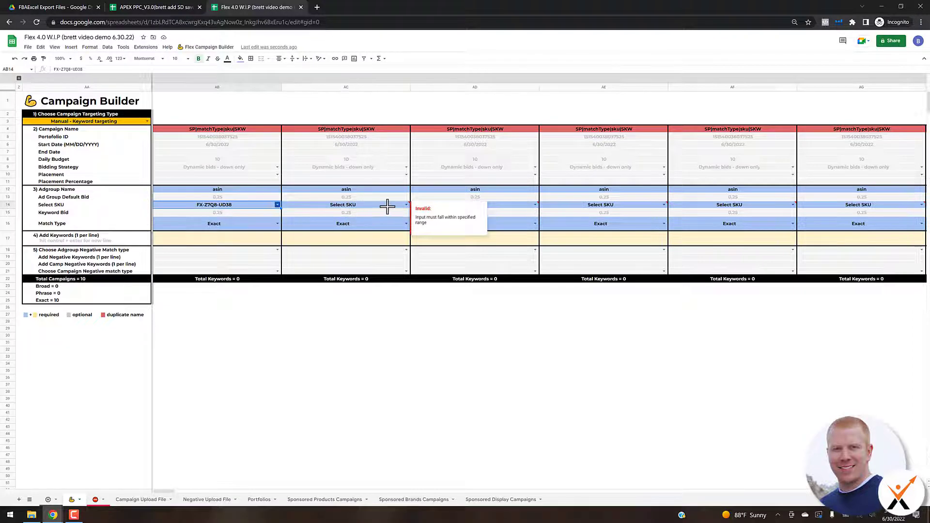
Try to fill the first campaign's SKU across into the second campaign's Select SKU cell
drag(370, 207, 369, 205)
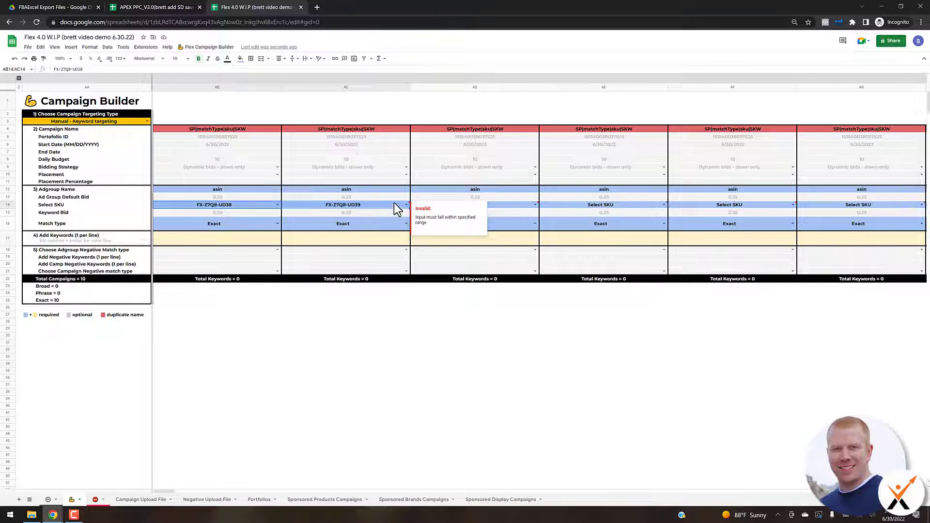
click(280, 208)
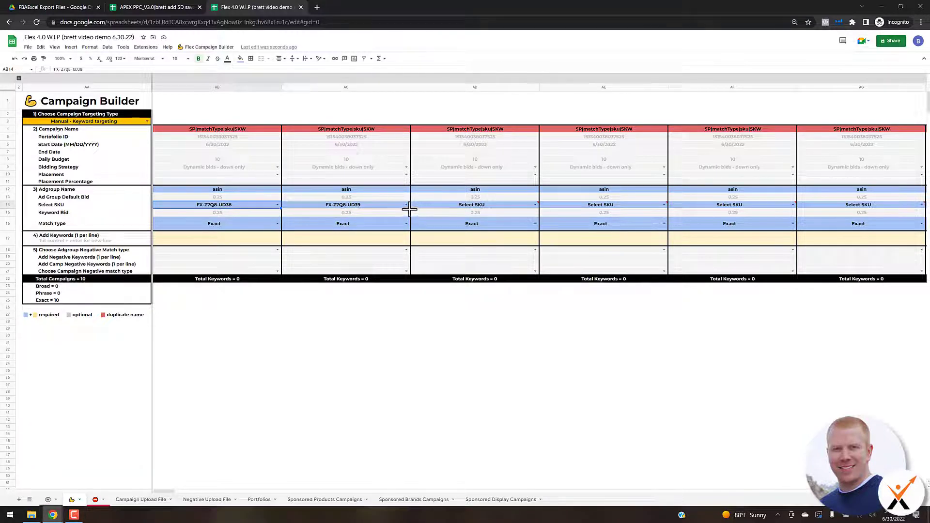
drag(402, 216, 379, 207)
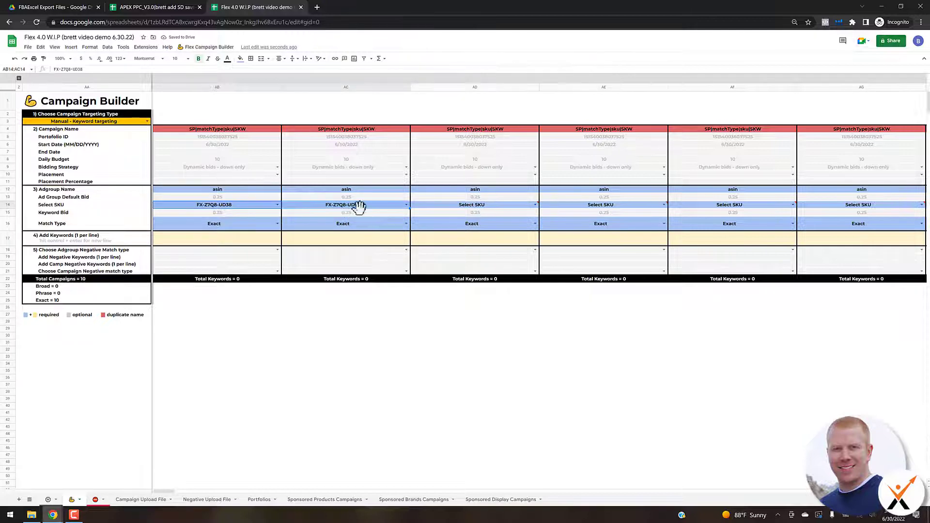
Copy the first campaign's SKU FX-Z7Q8-UD38 into the Select SKU cells of all the remaining campaigns
click(260, 204)
key(ctrl+c)
click(259, 208)
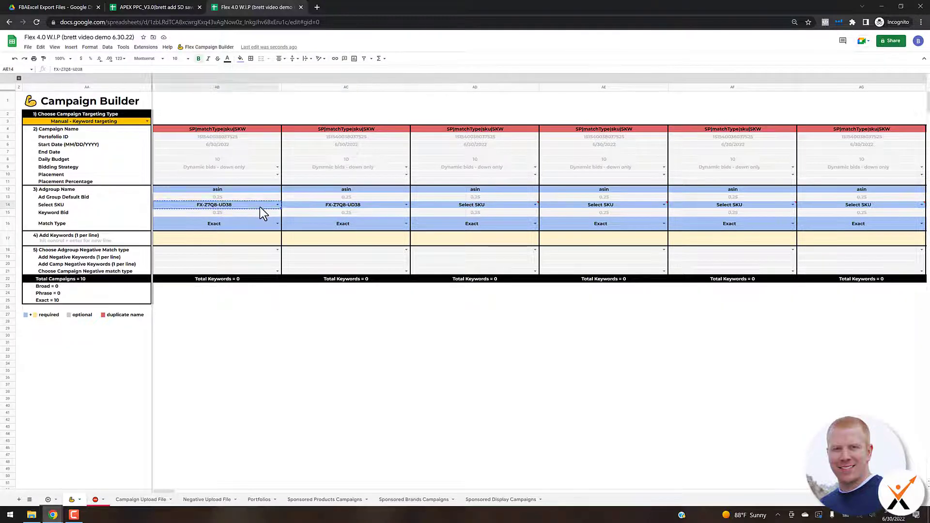
click(341, 205)
key(ctrl+shift+Right)
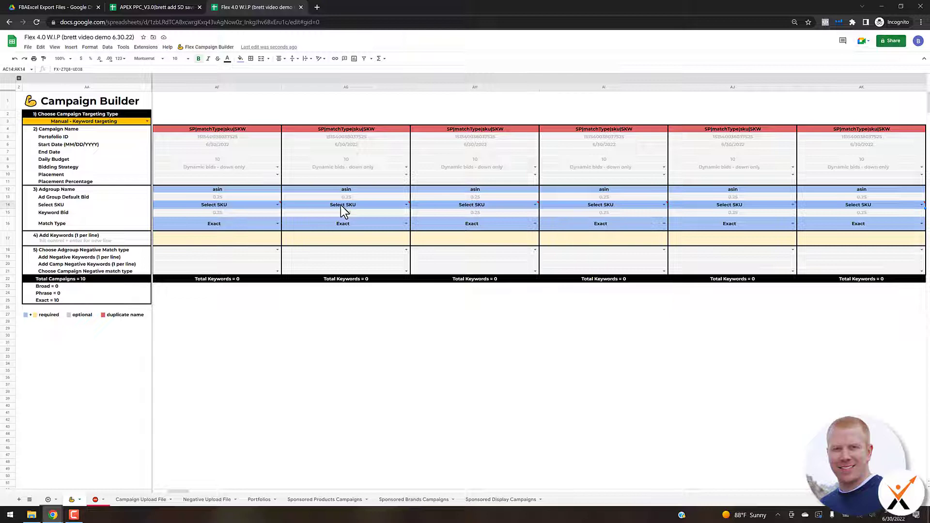
key(ctrl+v)
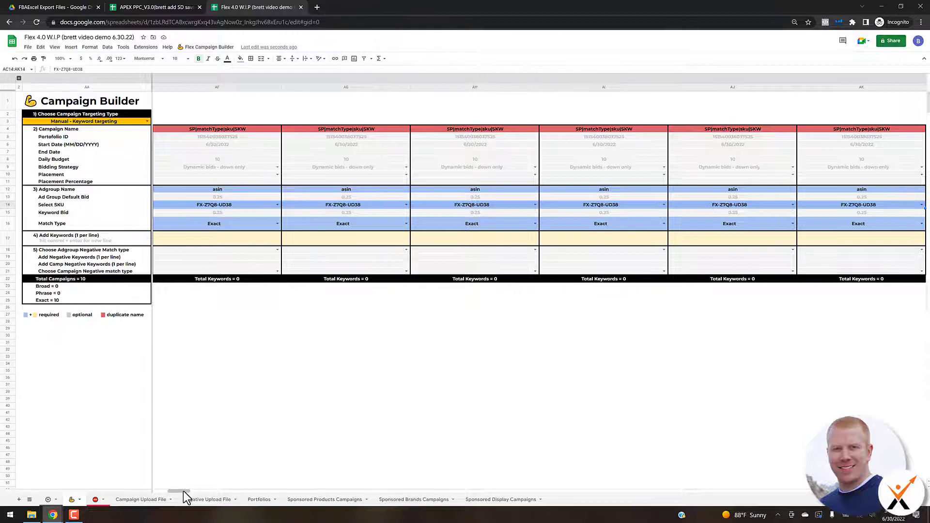
scroll(130, 484, left, 4)
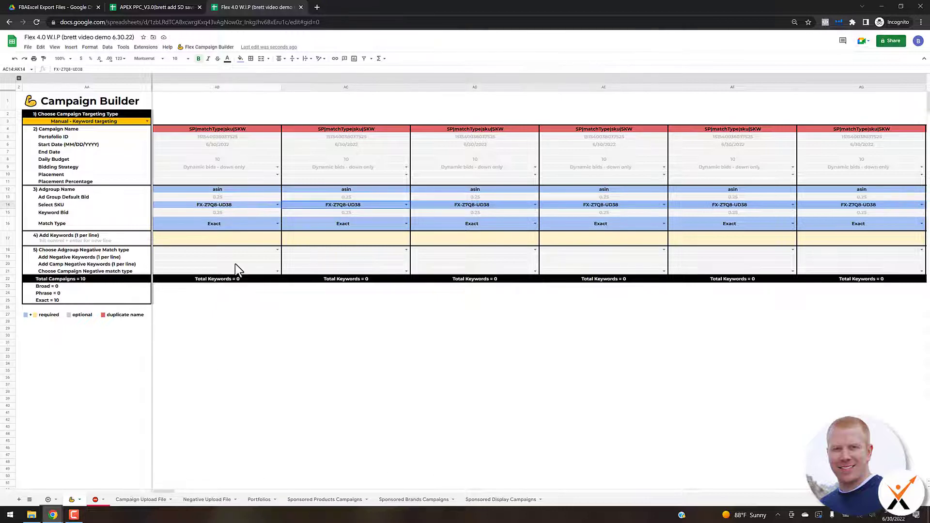
Enter kw1 in the empty cell AB23 below the first campaign and fill the series down to kw13
click(261, 240)
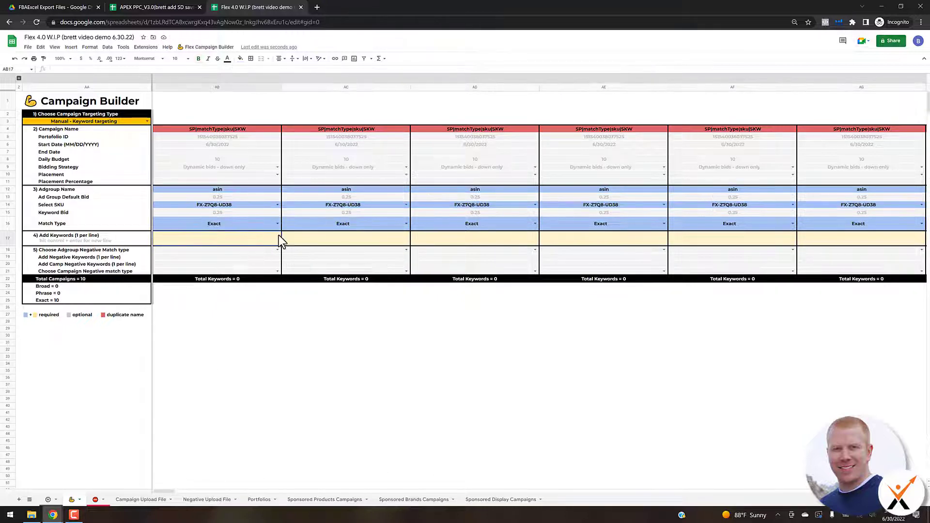
click(222, 288)
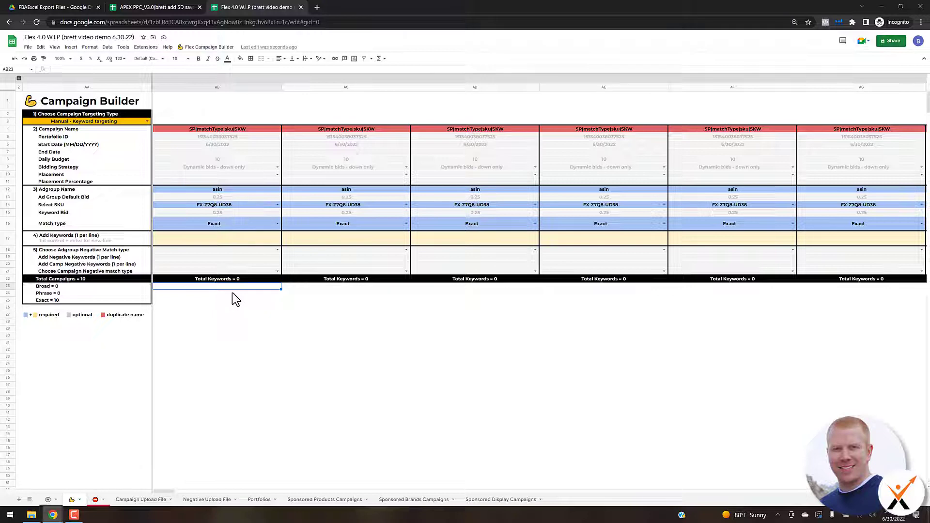
text(kw1)
key(Return)
click(278, 289)
mouse_move(278, 288)
mouse_down()
mouse_move(281, 374)
mouse_move(365, 332)
mouse_move(356, 331)
mouse_up()
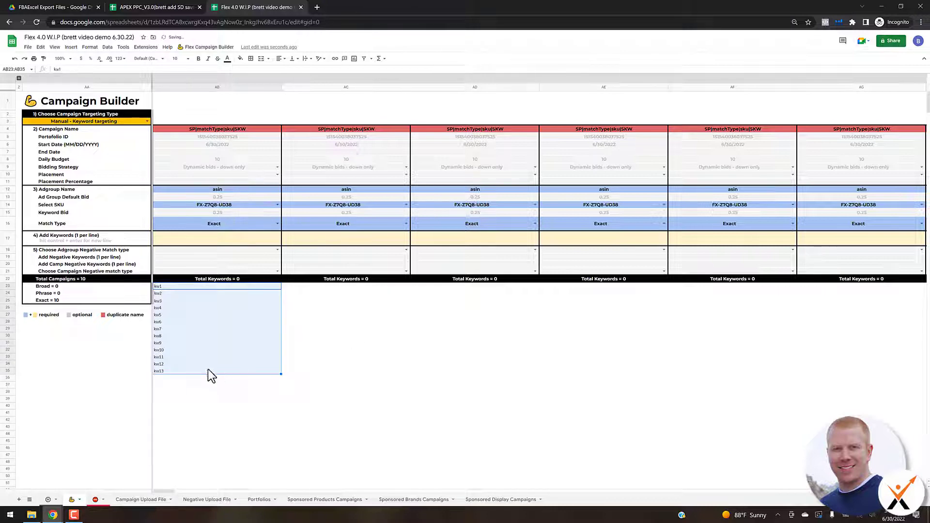
Delete the entries kw11 to kw13 from the end of the sample keyword list
click(166, 359)
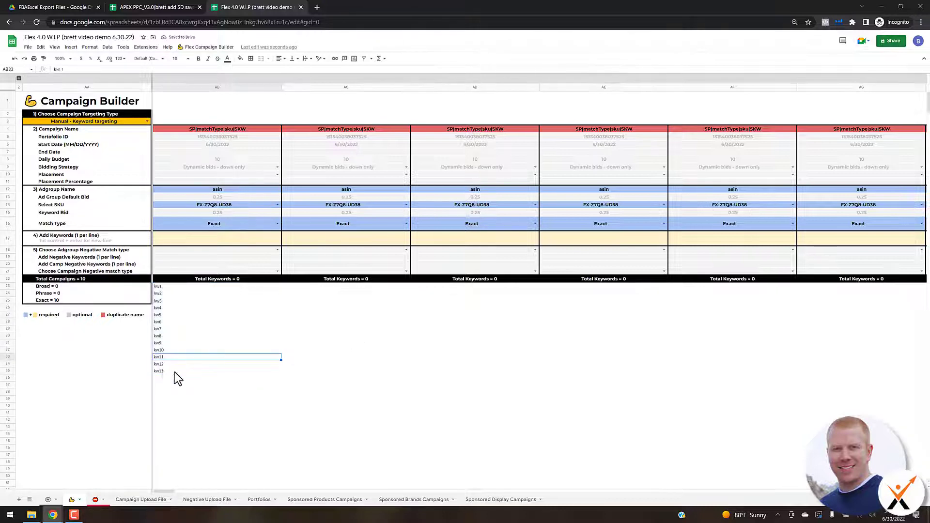
shift+click(175, 372)
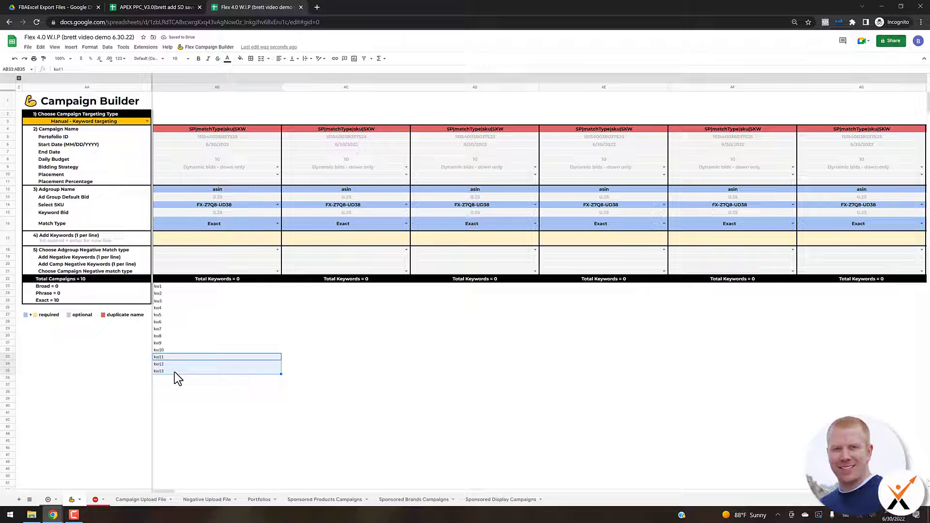
key(Delete)
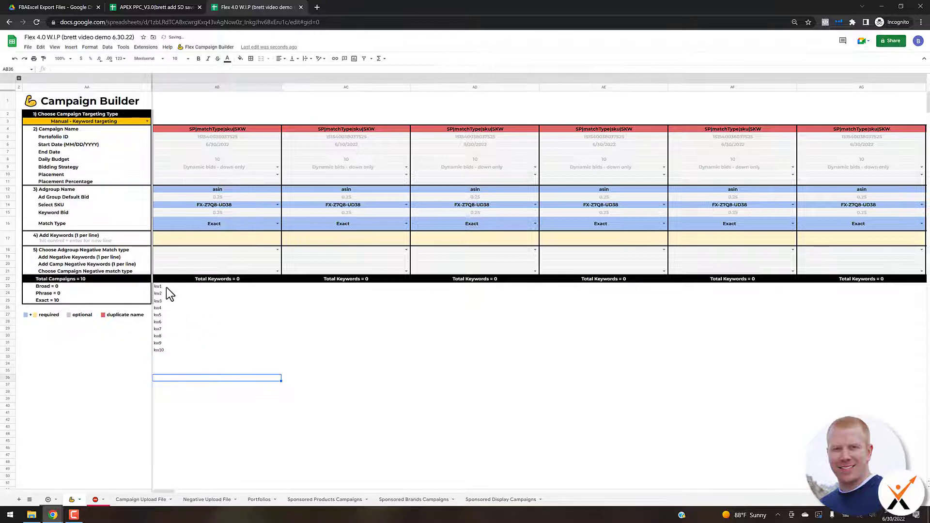
Copy kw1 to kw10 into the first campaign's Add Keywords cell, one per line, and enlarge that row to fit all ten
click(166, 287)
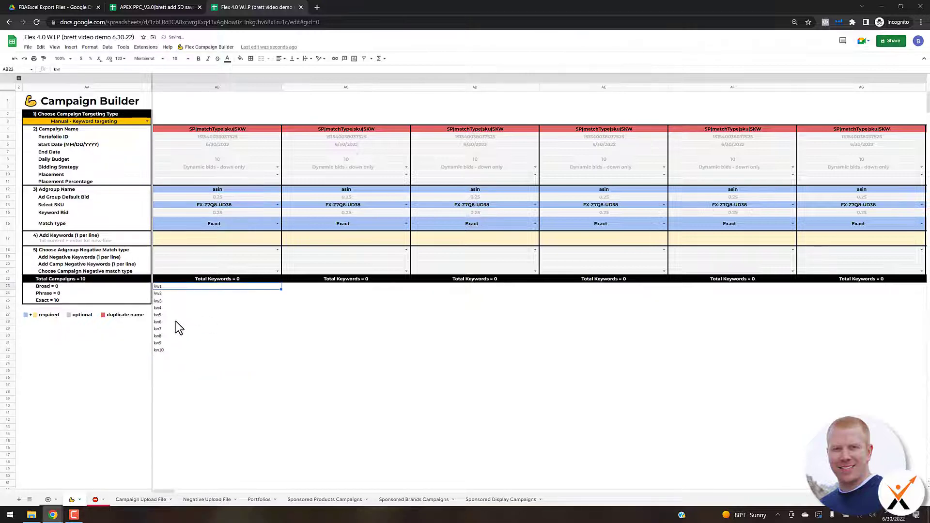
shift+click(170, 347)
key(ctrl+c)
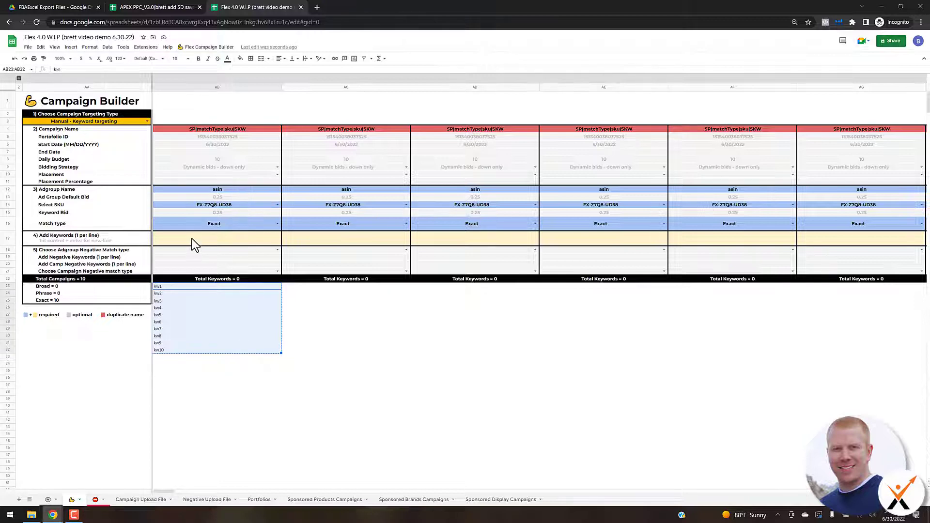
double_click(200, 237)
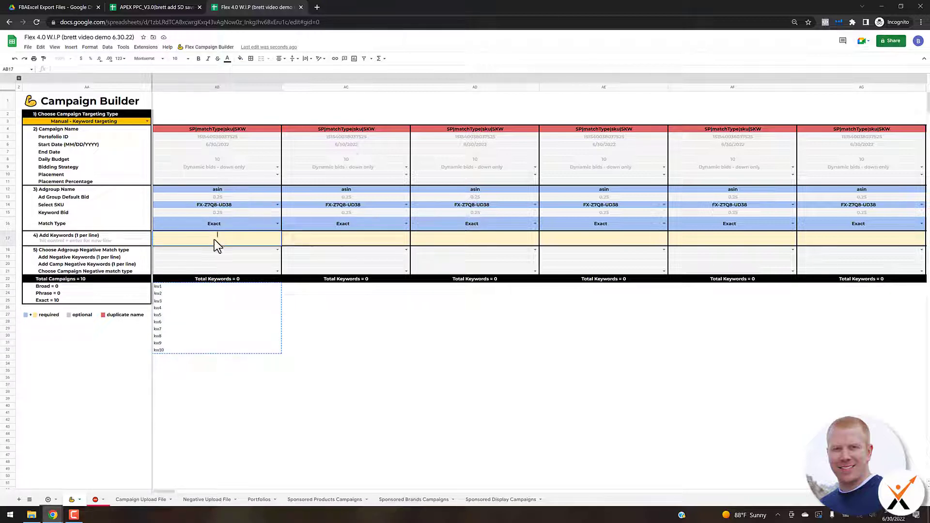
key(ctrl+v)
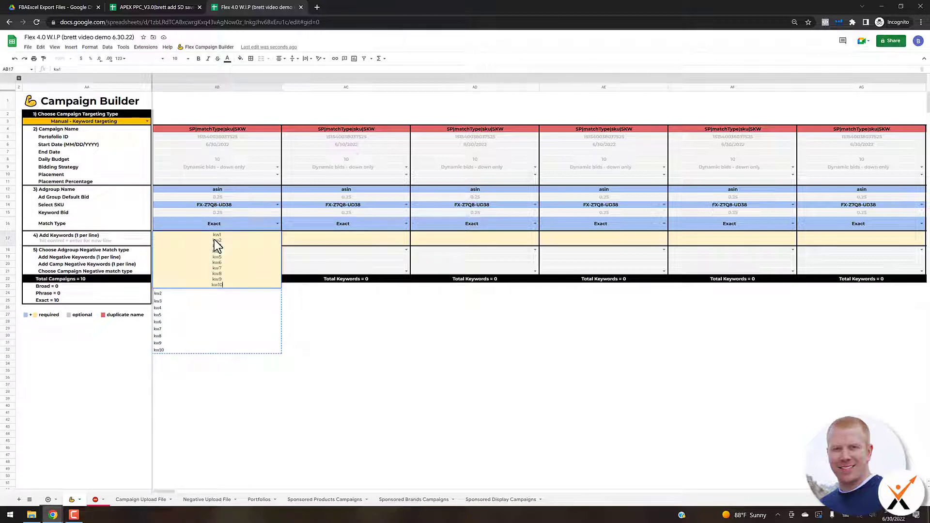
key(Return)
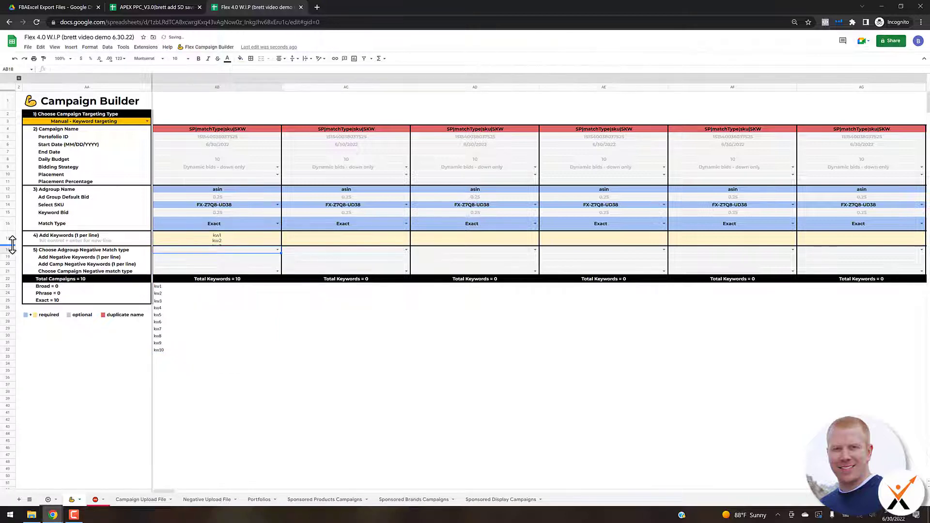
drag(13, 244, 203, 293)
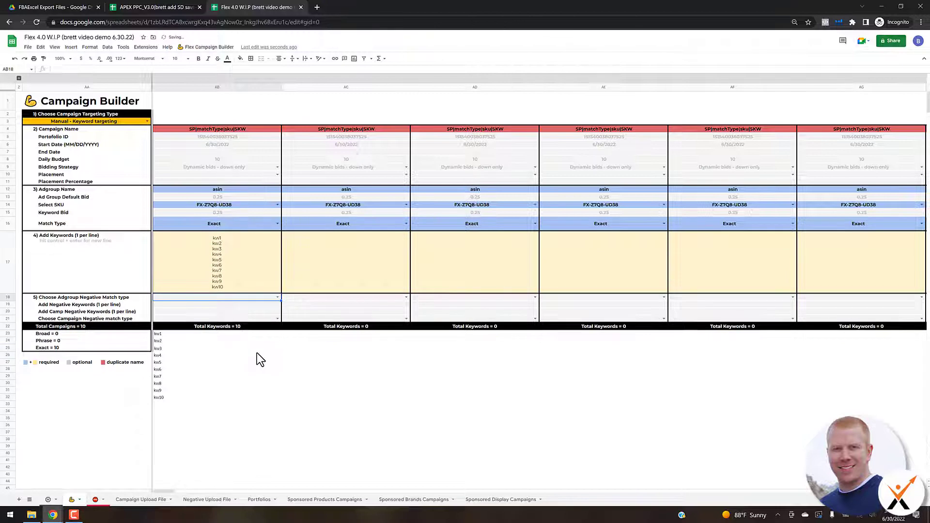
click(248, 341)
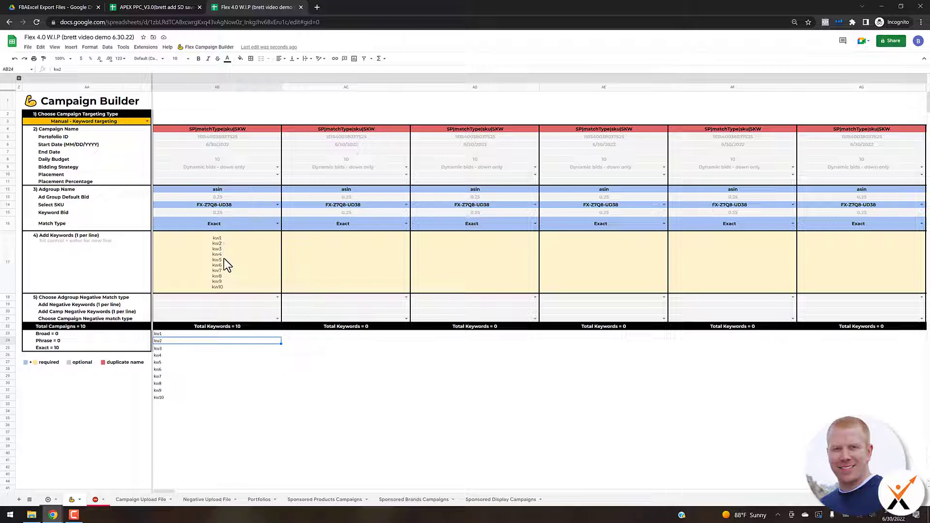
Distribute the first campaign's keywords one per campaign with Transpose Keywords, and check the Add Keywords row across the campaigns
click(252, 272)
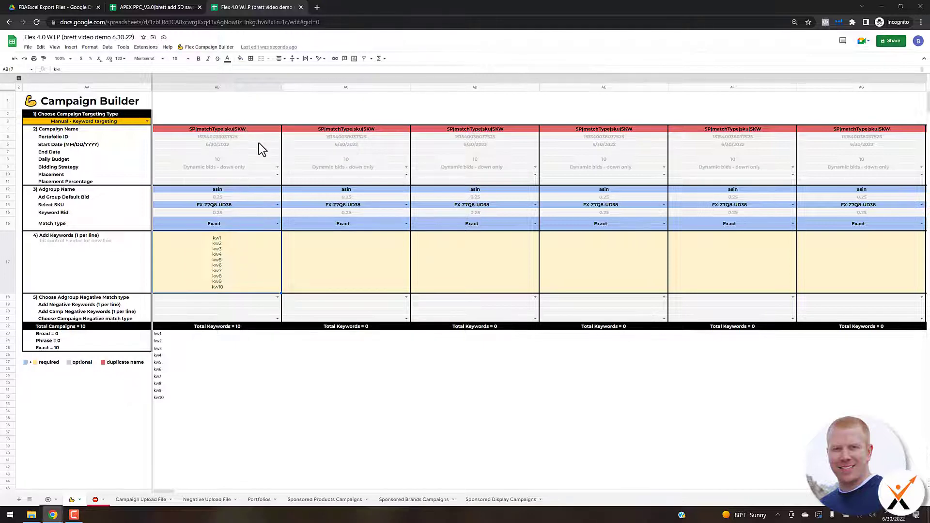
click(210, 47)
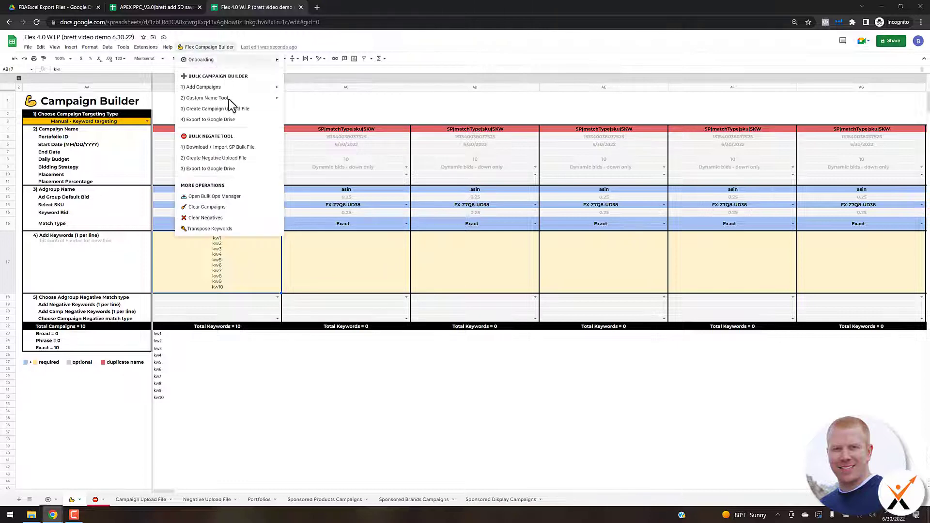
click(212, 228)
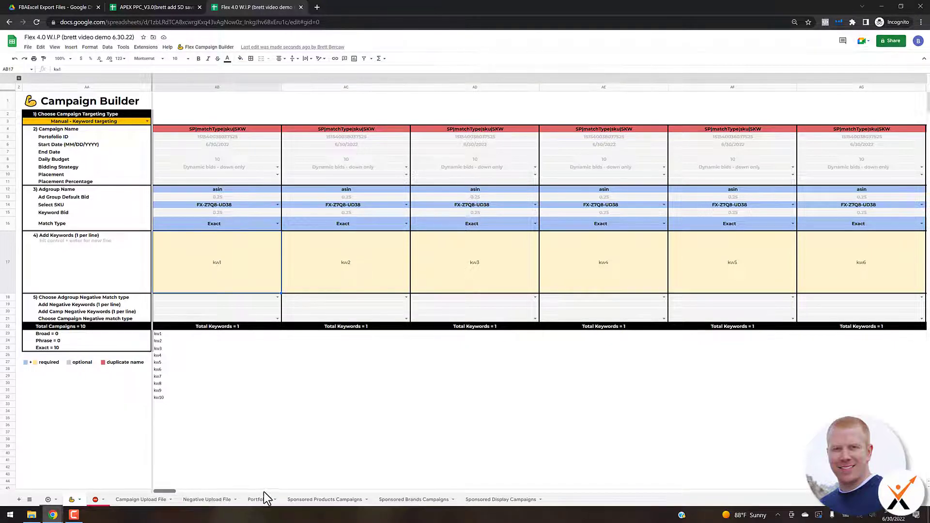
click(310, 490)
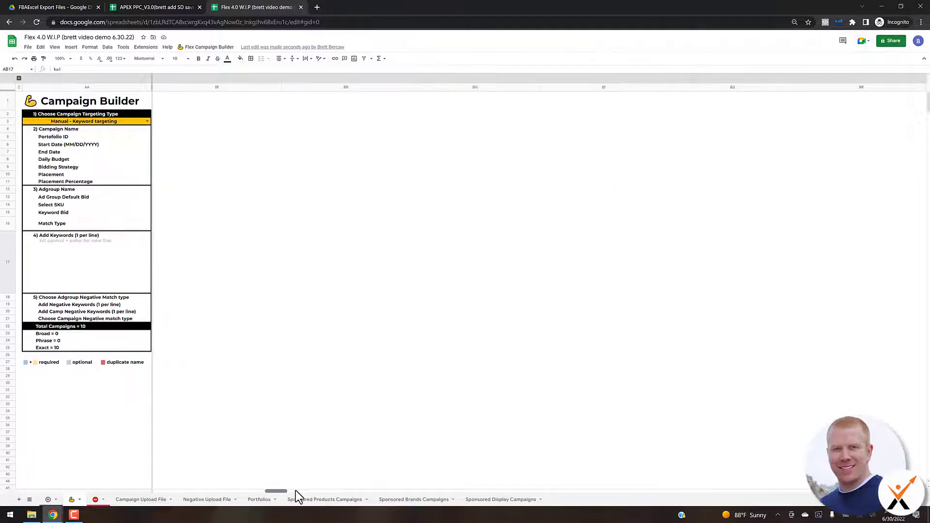
click(208, 490)
click(183, 490)
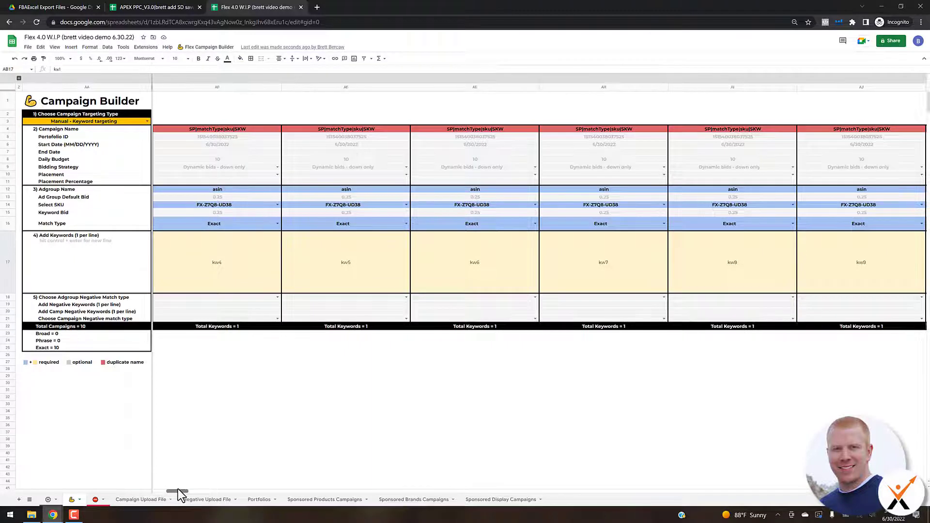
drag(117, 490, 115, 490)
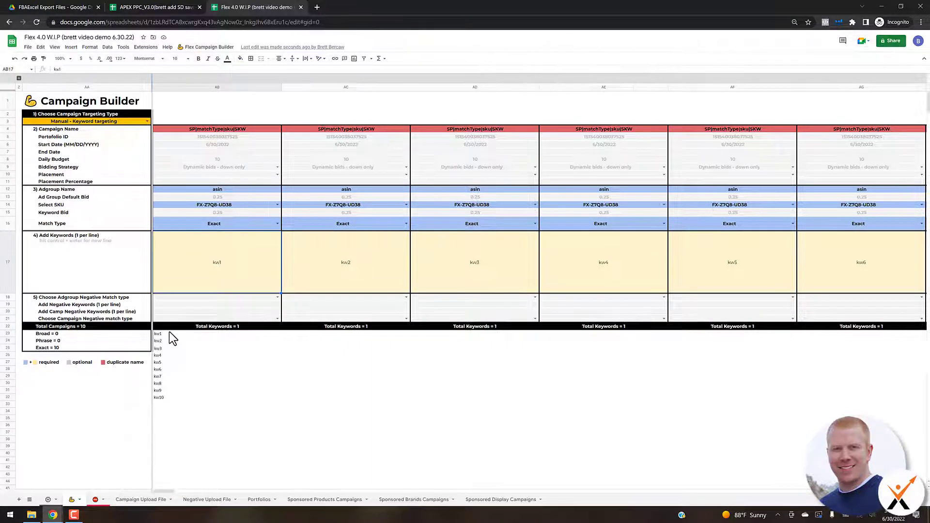
Delete the sample keyword list kw1 to kw10 below the first campaign and reduce the height of the Add Keywords row
click(187, 334)
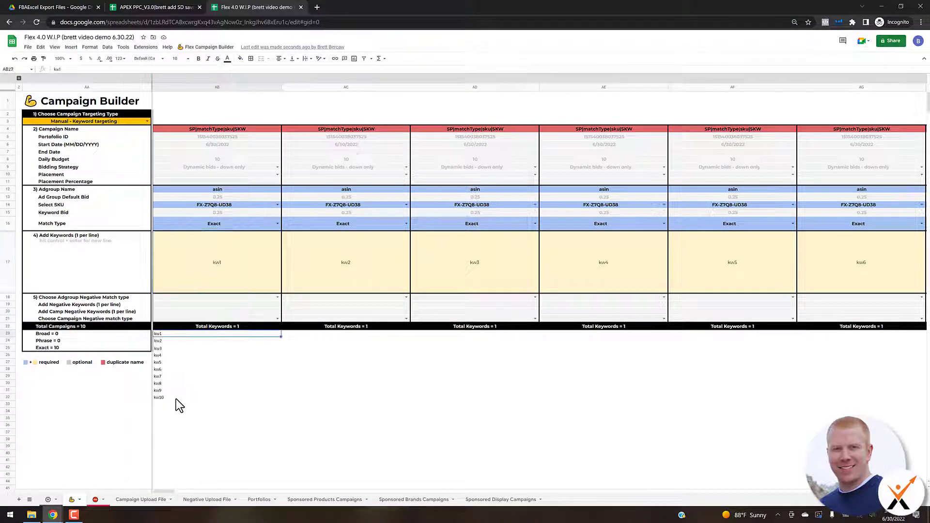
shift+click(188, 396)
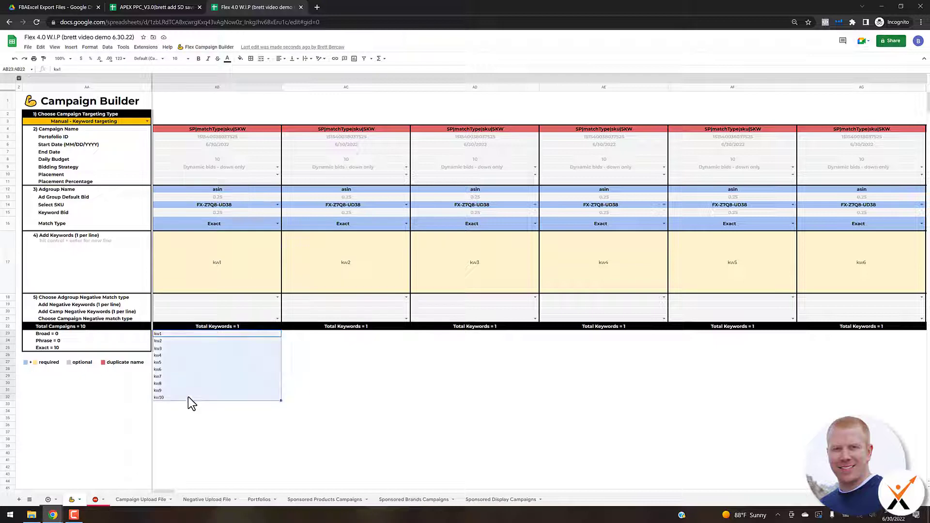
key(Delete)
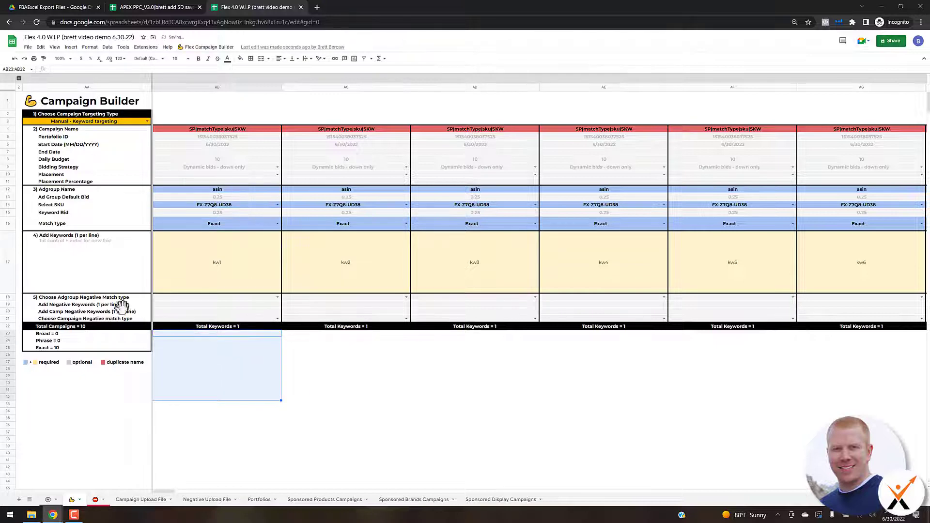
drag(6, 272, 5, 258)
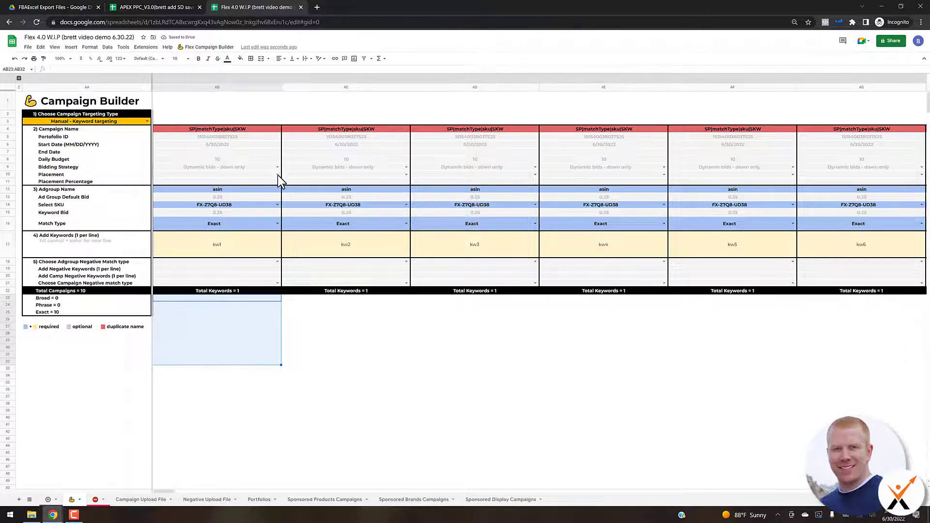
Set the first campaign's Placement to placementTop and its Placement Percentage to 30
double_click(255, 176)
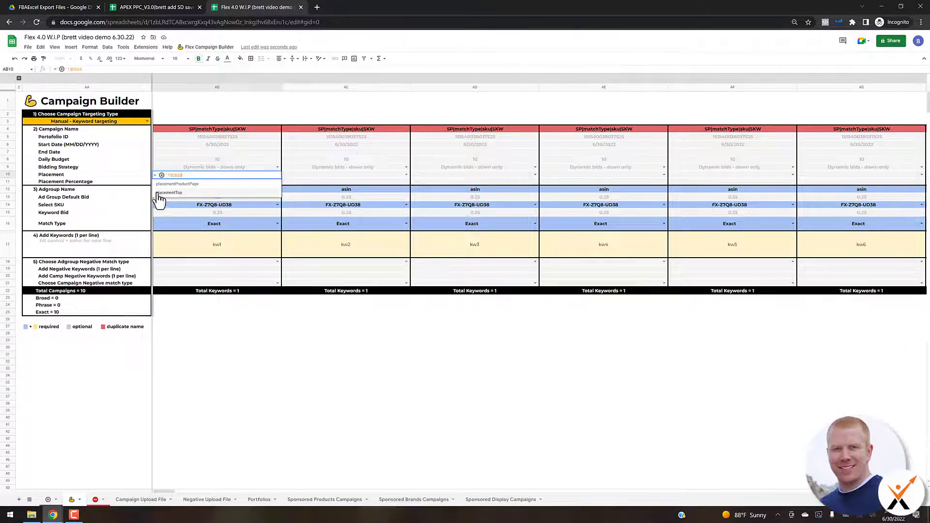
click(236, 191)
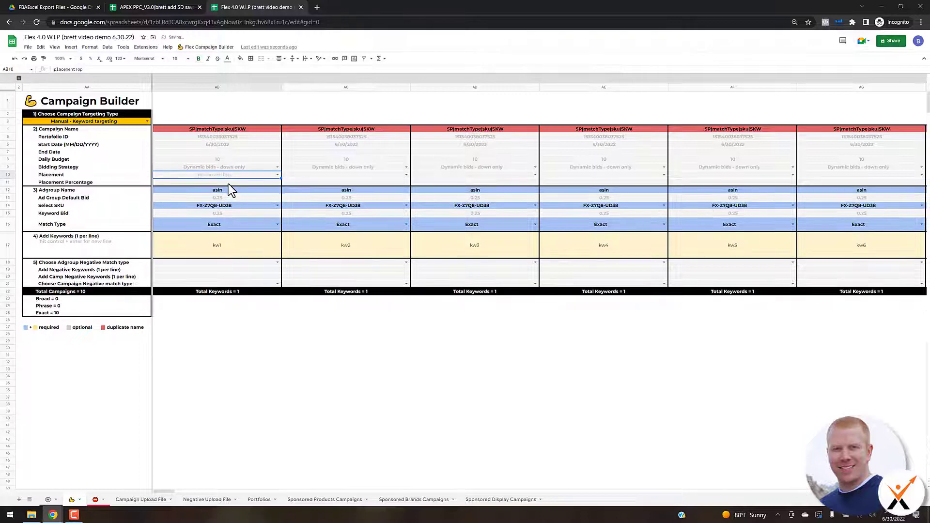
click(272, 182)
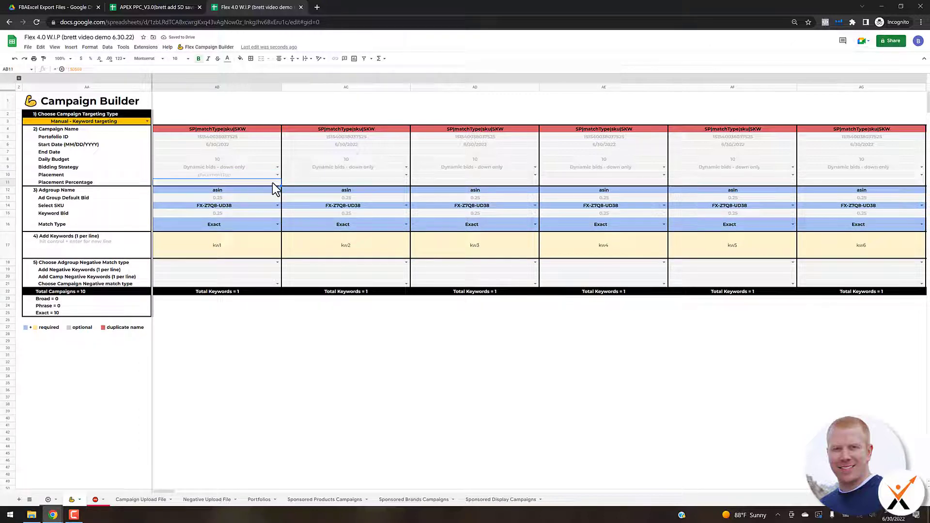
text(30)
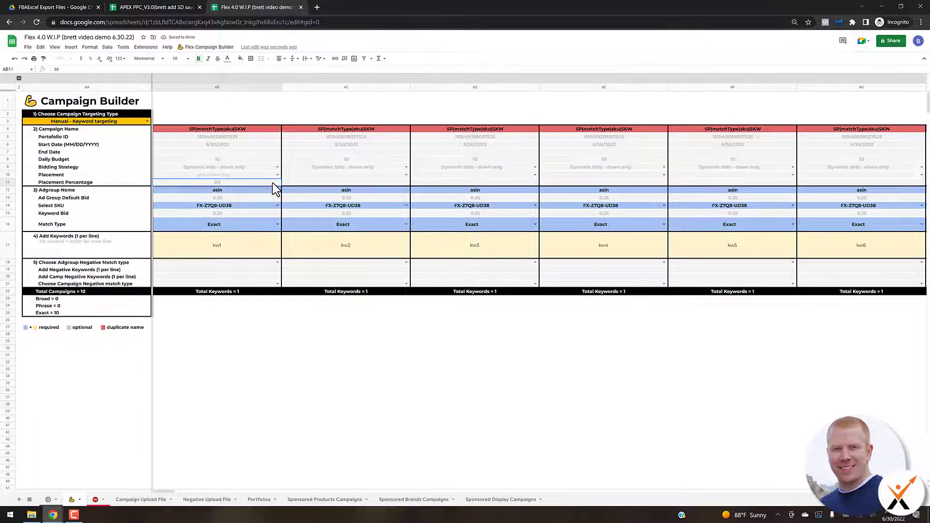
key(Return)
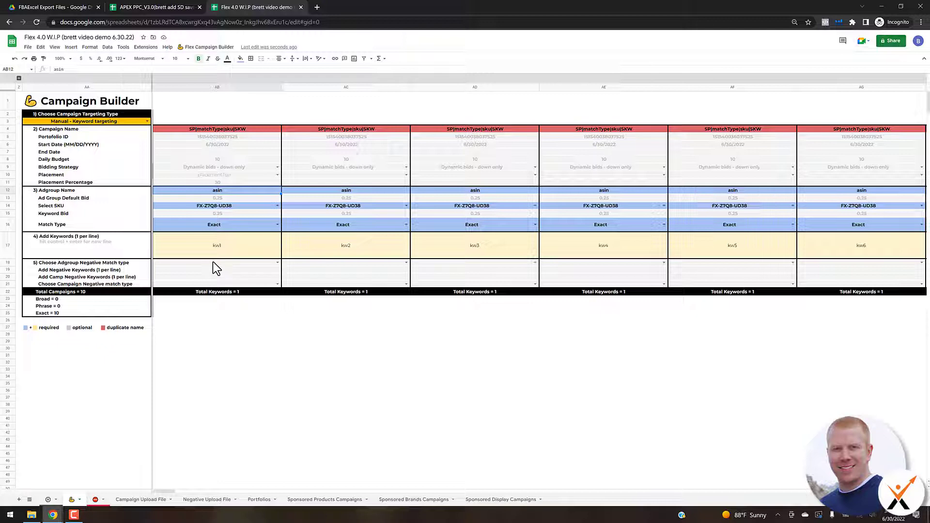
Set the first campaign's adgroup negative match type to negativePhrase and add the negative keywords nk1 and nk2, one per line
click(277, 264)
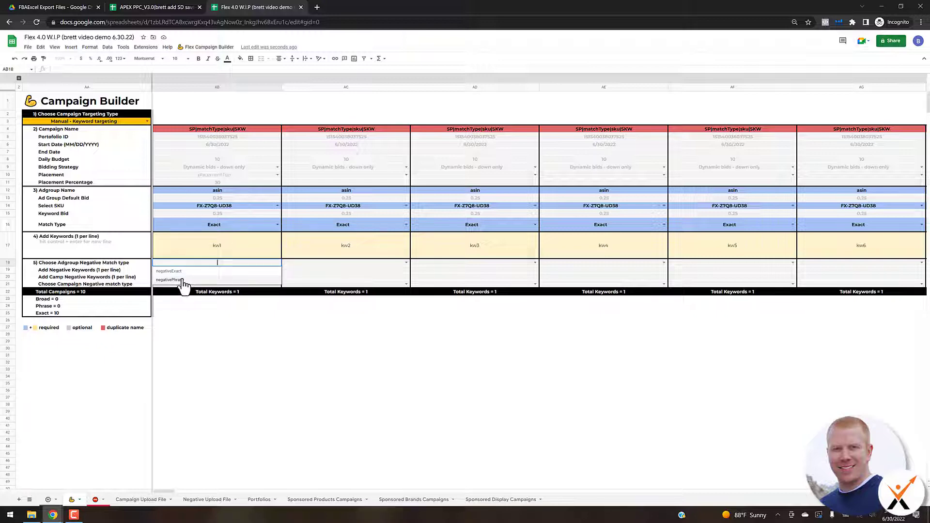
click(209, 278)
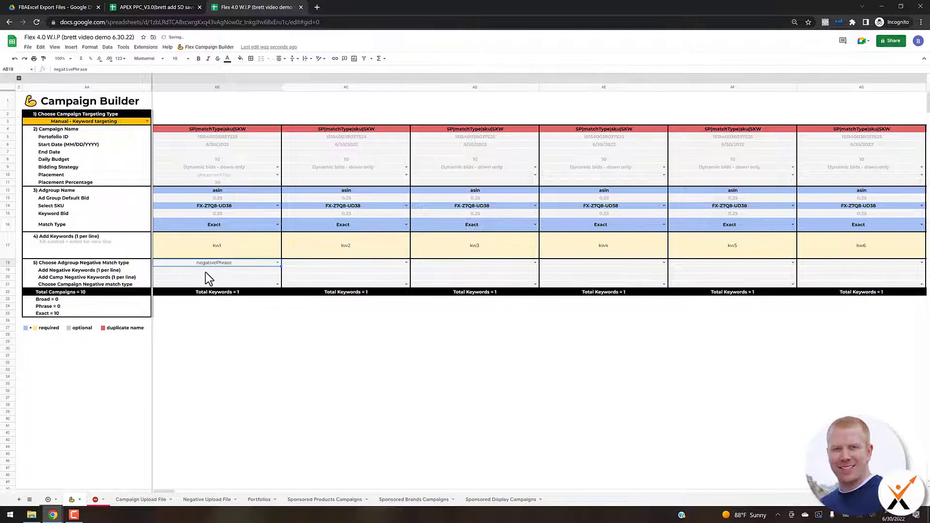
click(231, 270)
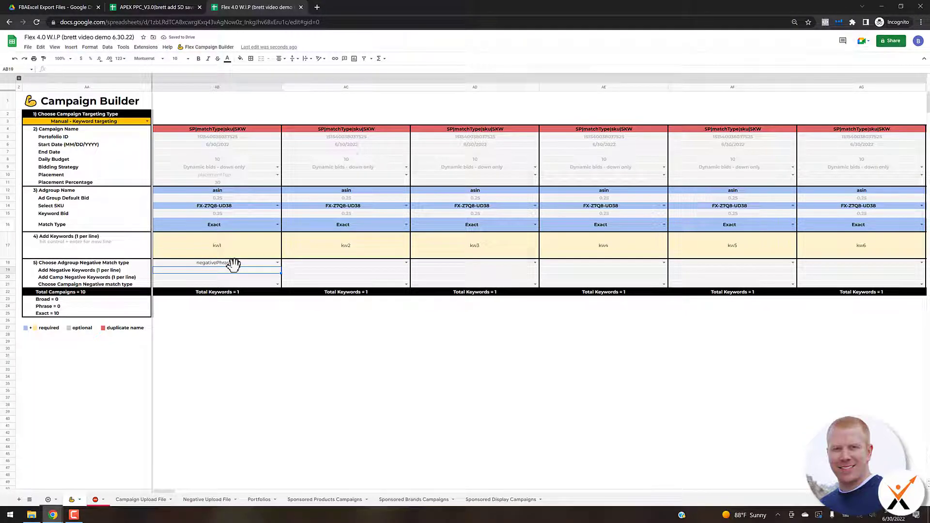
text(nk1)
key(Return)
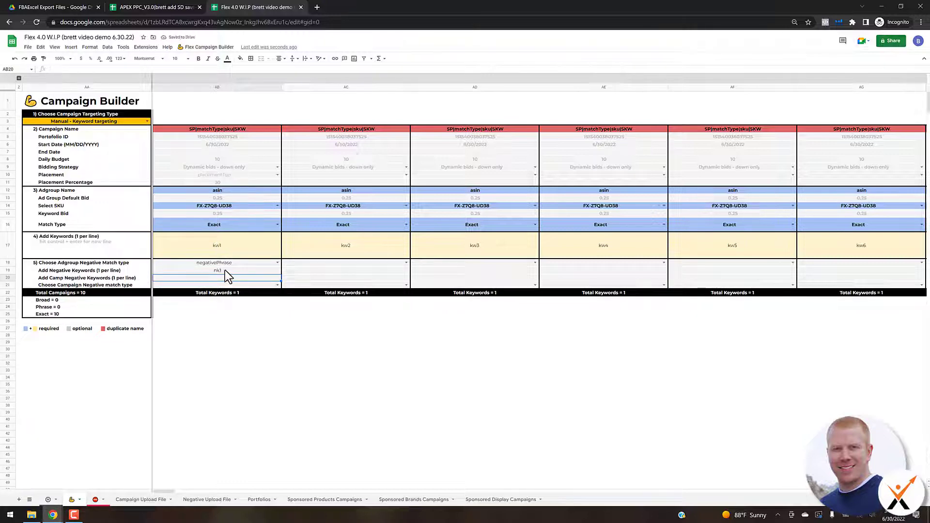
click(225, 270)
double_click(225, 270)
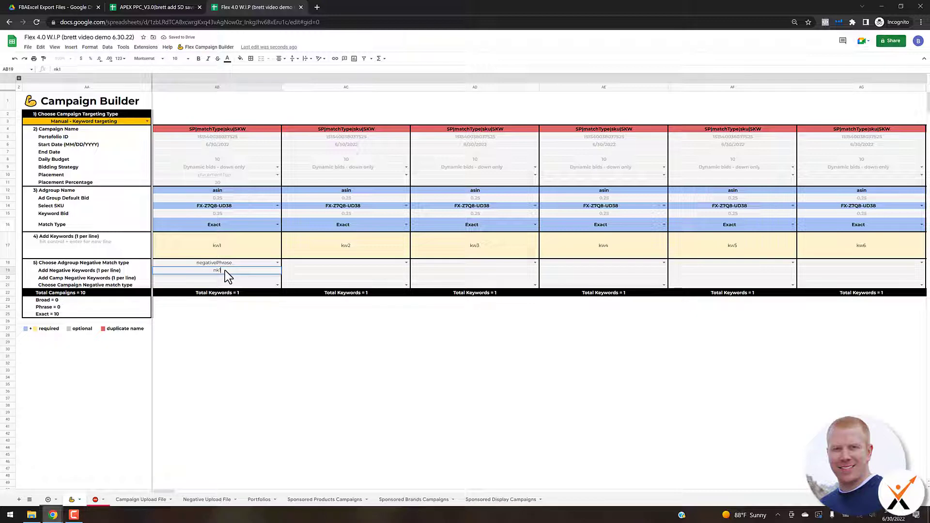
key(ctrl+Return)
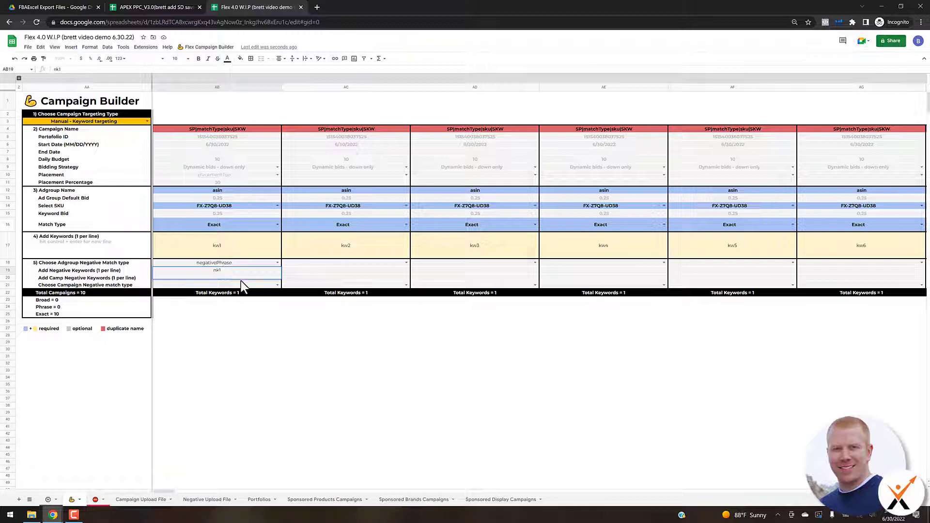
text(nk2)
key(Return)
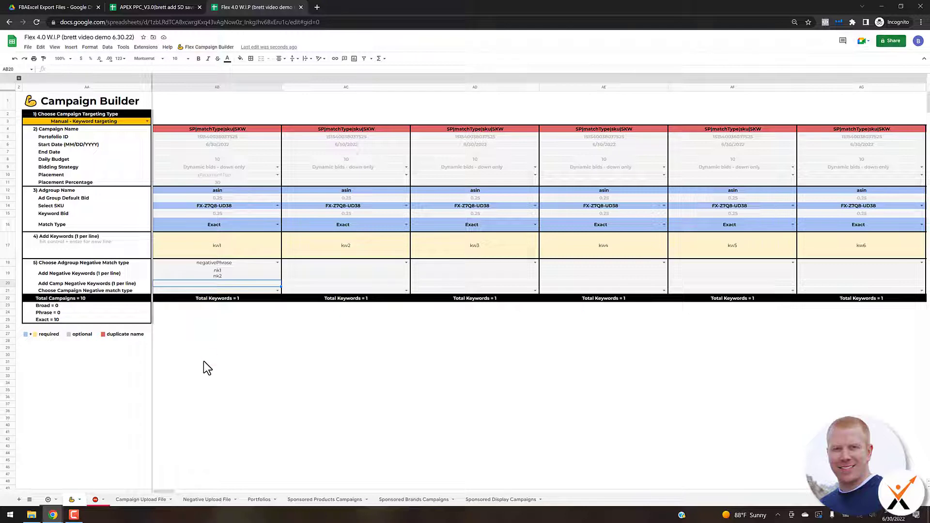
Review the first campaign's adgroup negatives, its campaign negative keywords cell and the campaign negative match type options
key(Down)
key(Down)
key(Down)
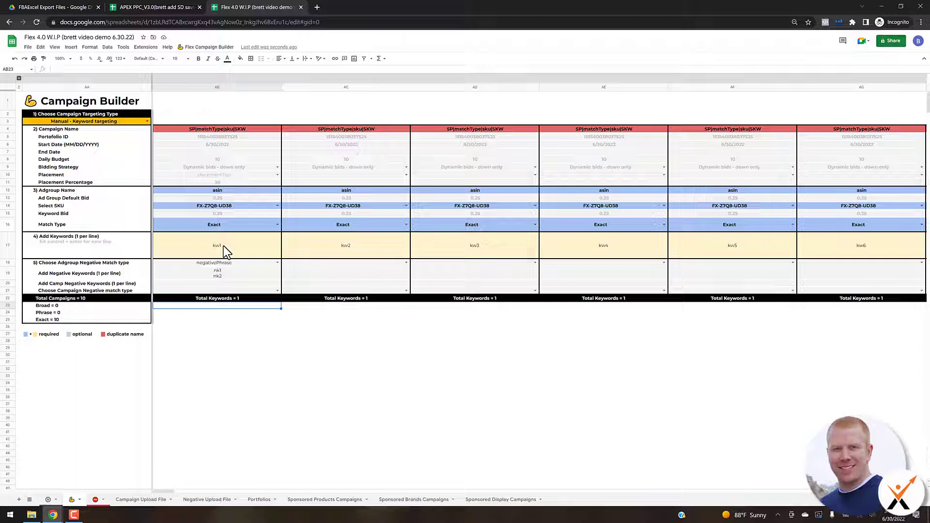
click(180, 284)
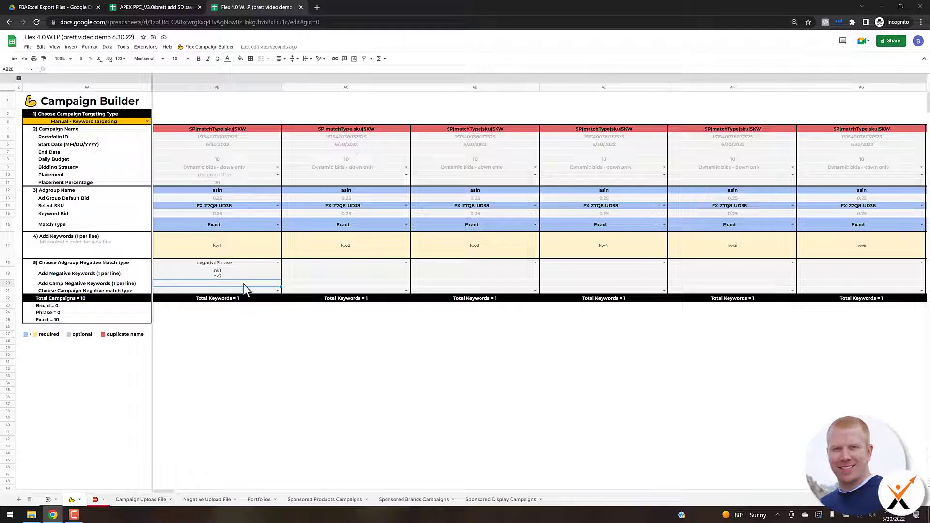
click(237, 274)
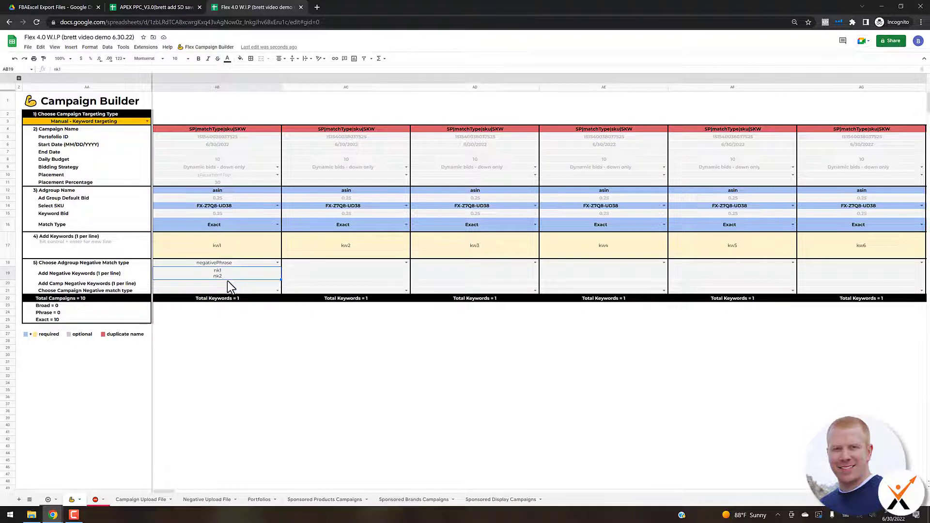
click(224, 283)
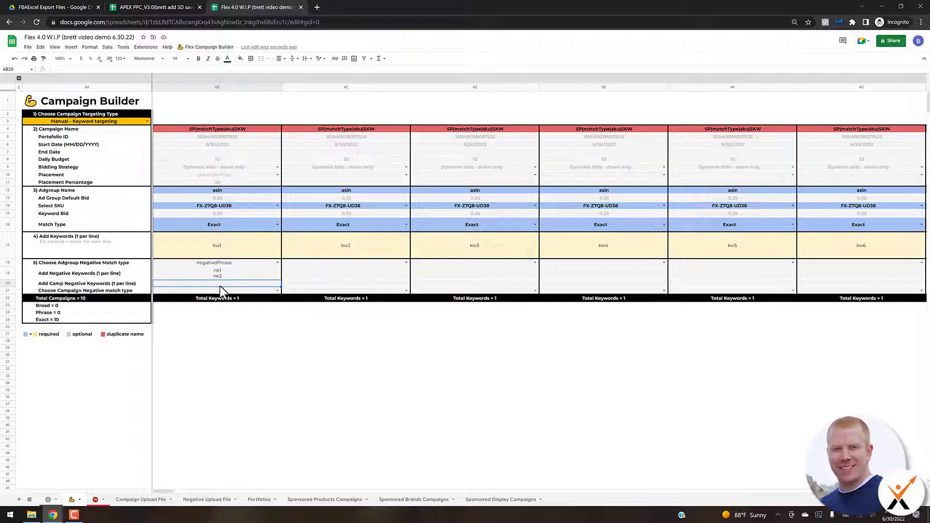
click(277, 292)
click(277, 291)
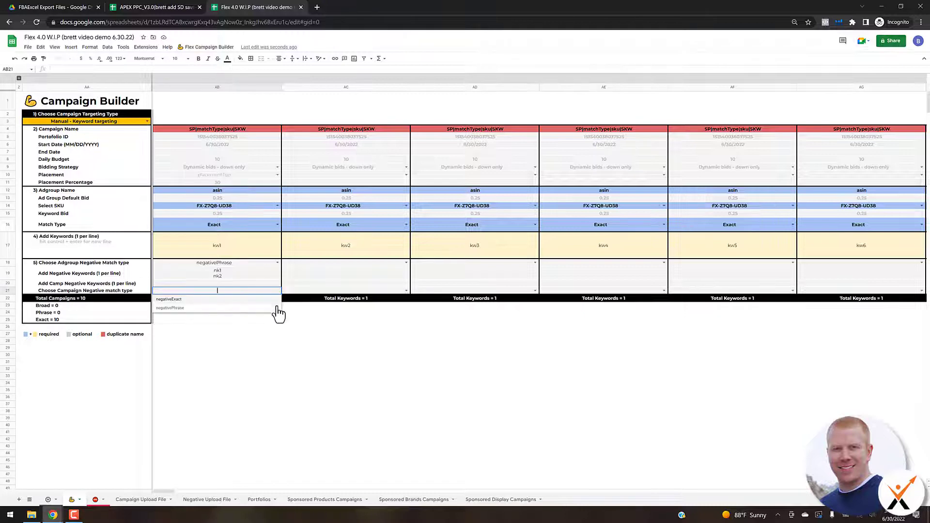
click(321, 320)
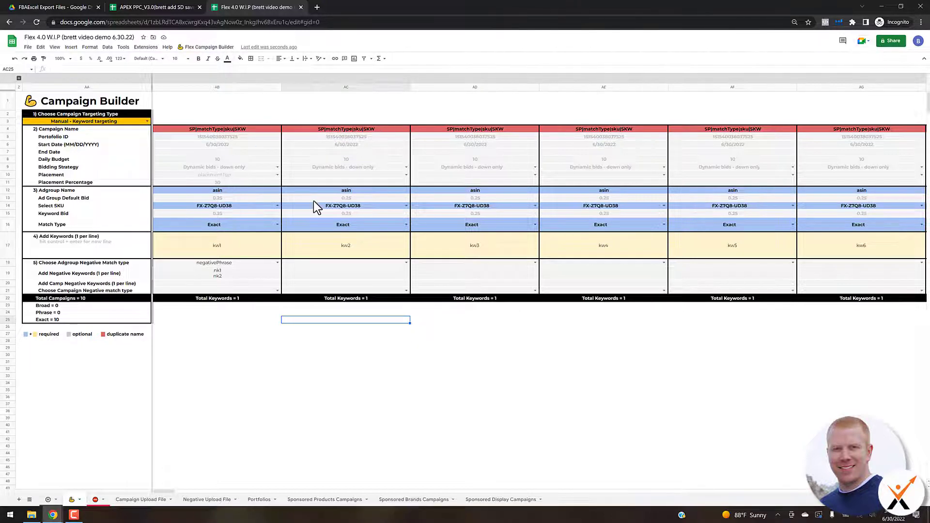
Update the campaign and adgroup names across all campaigns with the Custom Name Tool
click(209, 47)
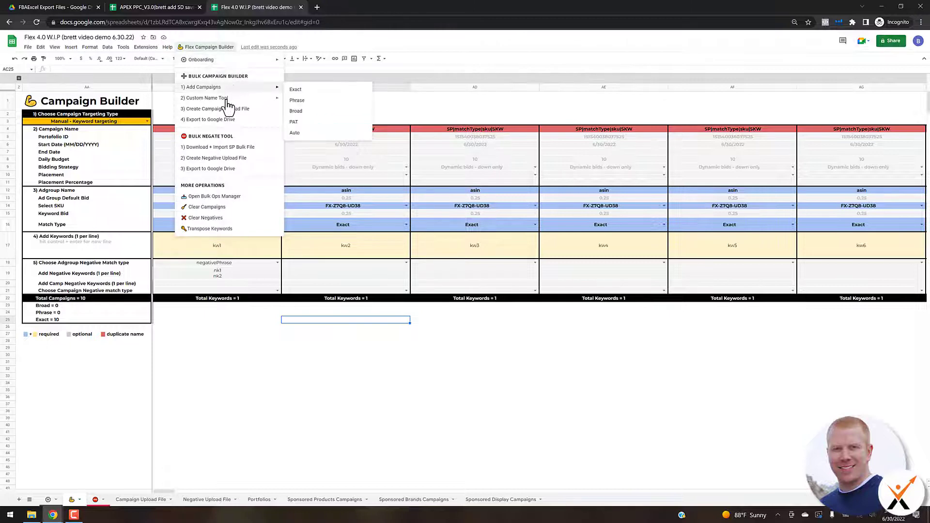
mouse_move(228, 99)
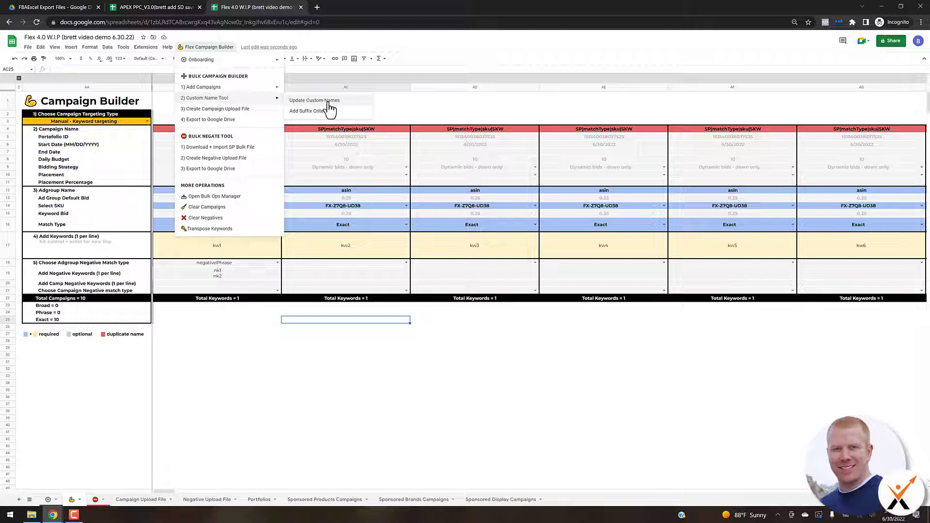
click(328, 101)
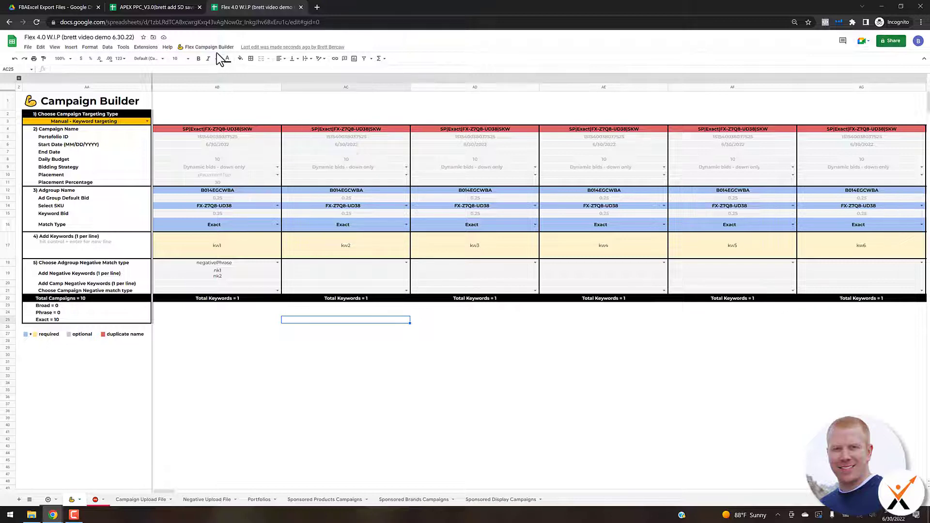
Add the suffix criteria to the campaign names, and check the Suffix setting and the first campaign's name and adgroup name
click(47, 499)
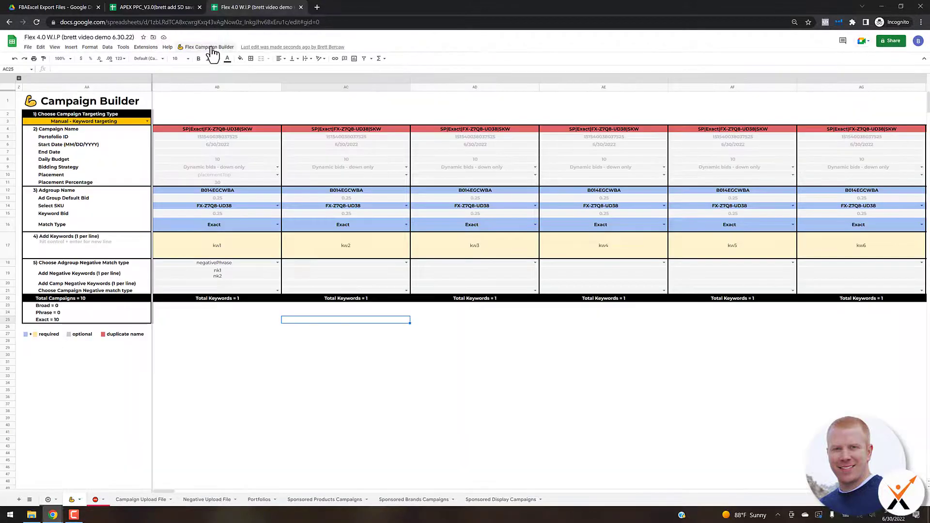
click(212, 48)
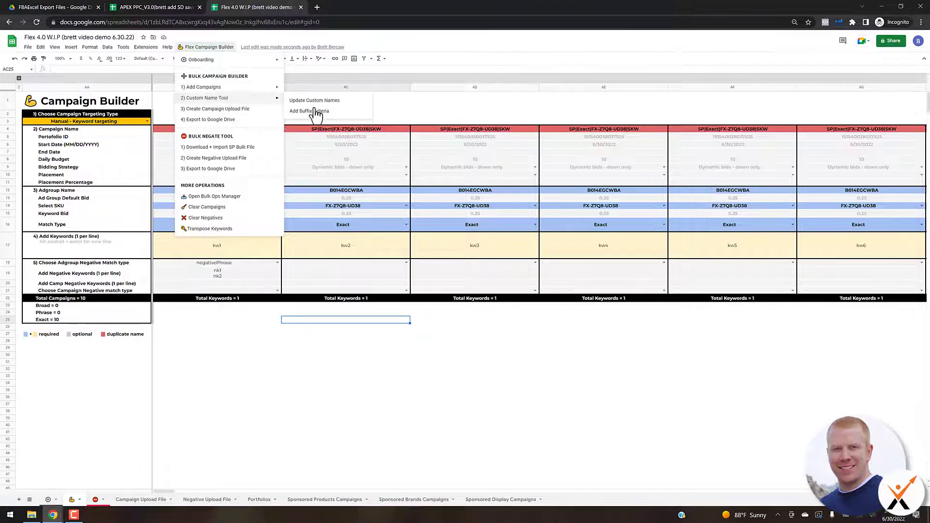
click(314, 113)
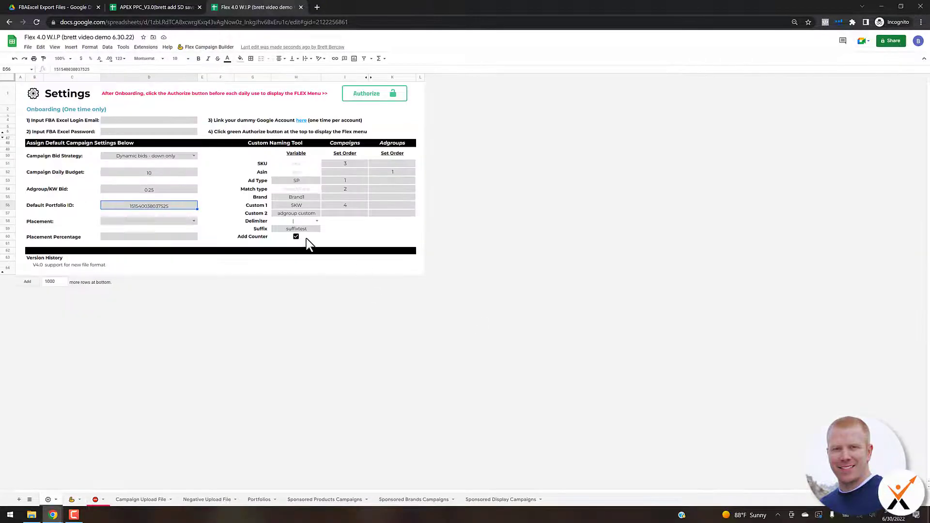
click(299, 229)
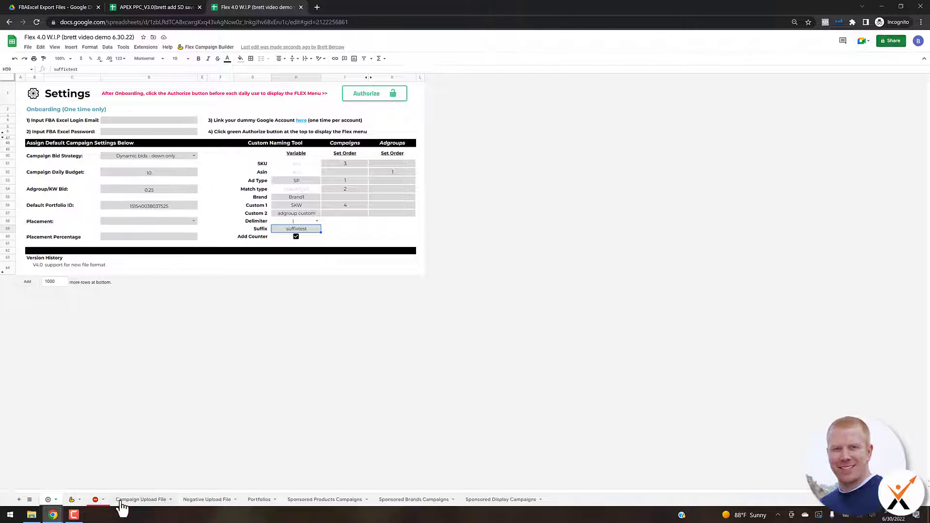
click(74, 501)
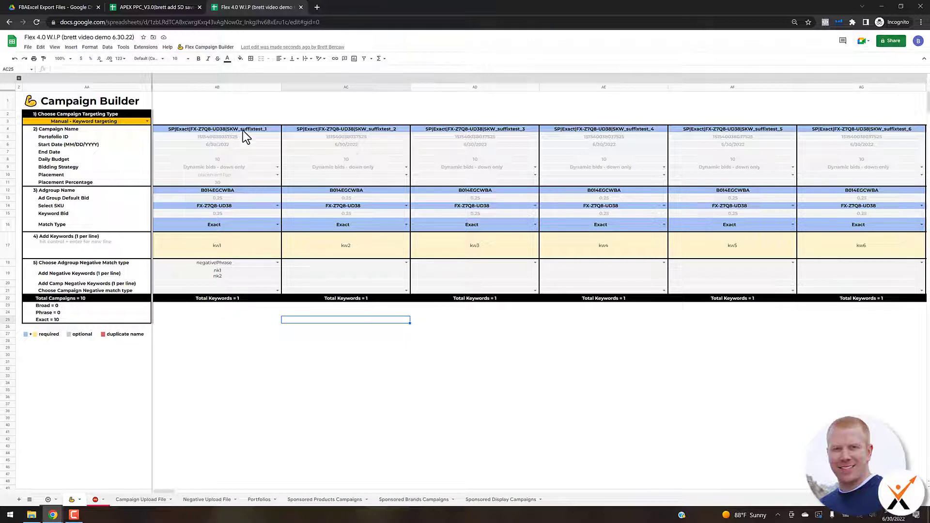
click(259, 130)
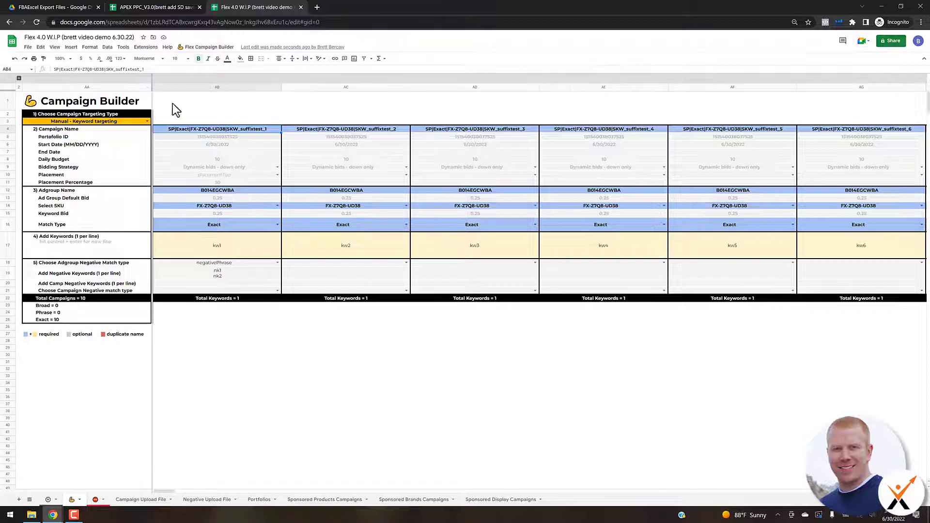
click(212, 190)
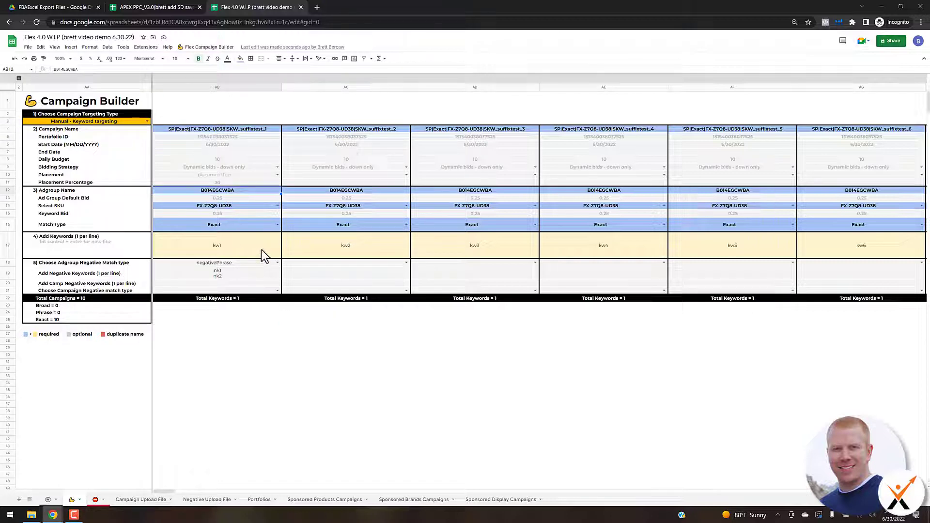
Create the campaign upload file from the builder, overriding the existing upload data
click(197, 48)
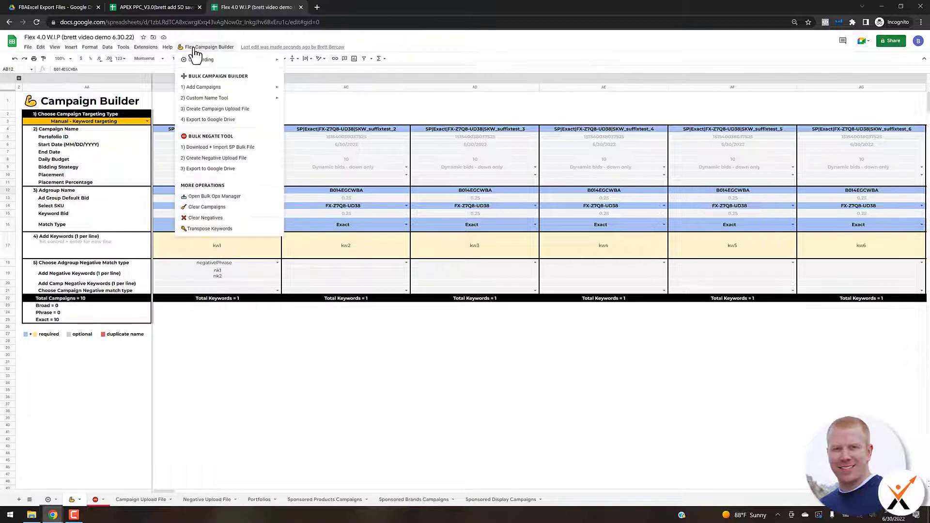
click(207, 109)
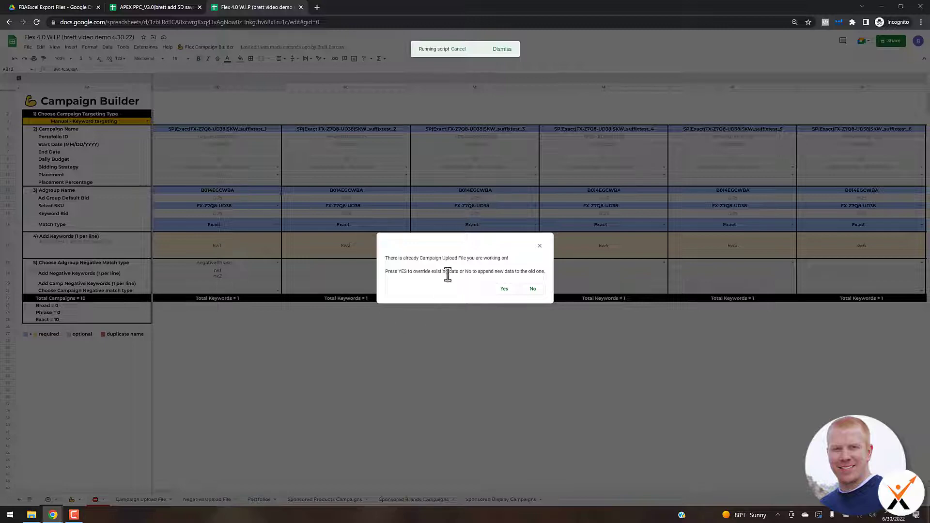
click(504, 290)
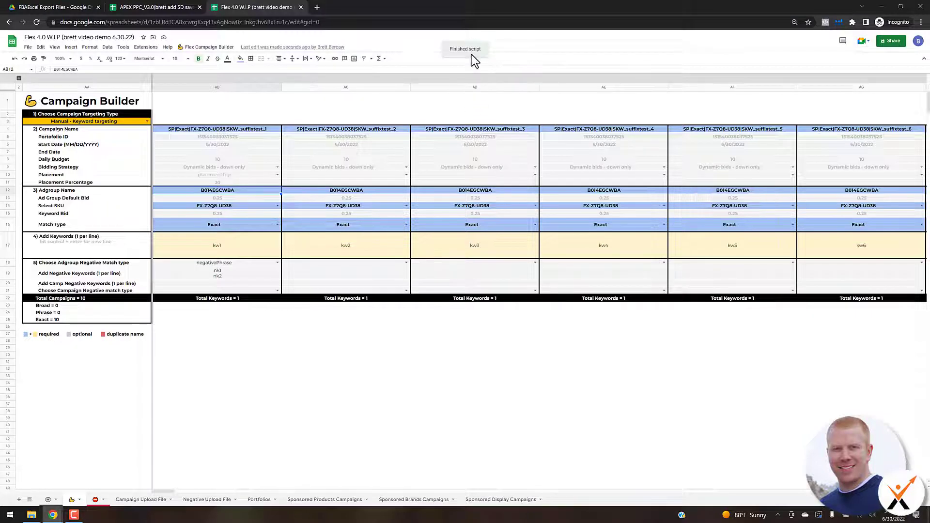
Examine the Campaign Upload File sheet, checking the first campaign's negative keyword and bidding adjustment rows
click(137, 500)
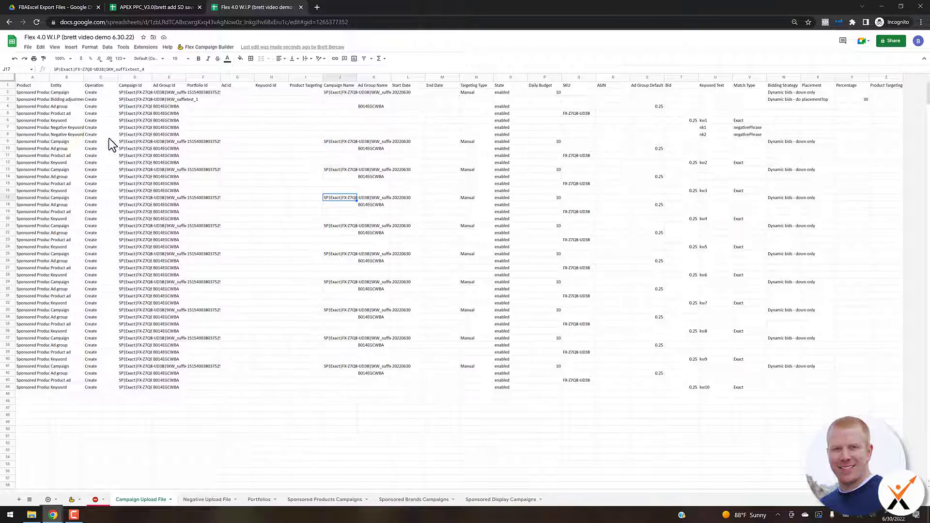
click(66, 128)
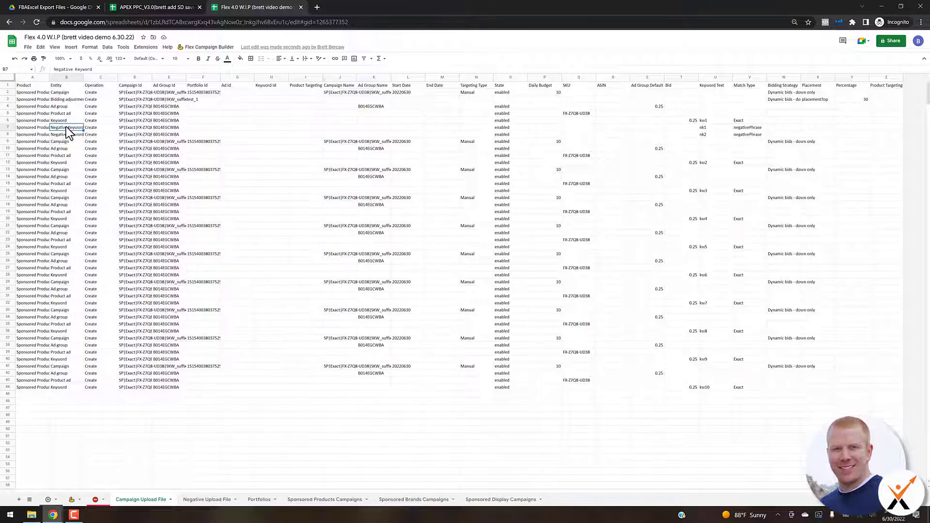
click(67, 100)
click(7, 99)
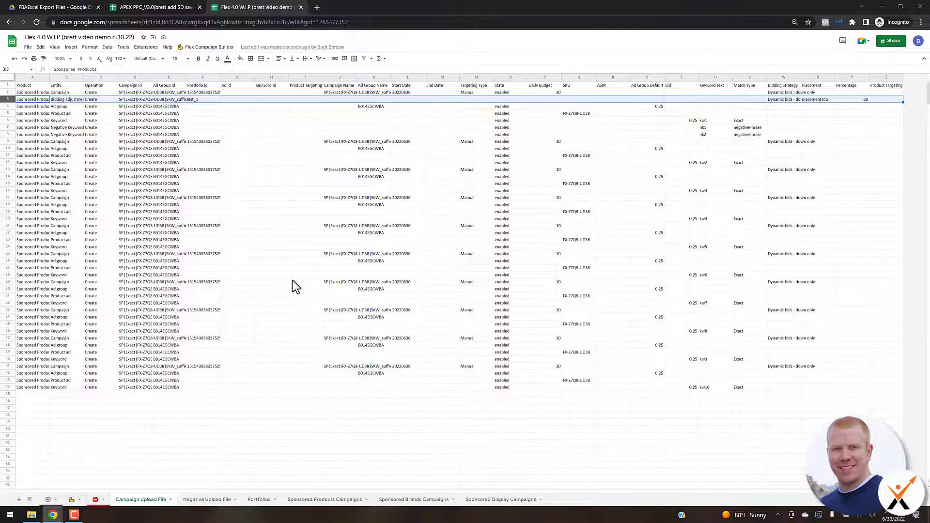
Change the Campaign Builder's campaign targeting type to Auto
click(72, 500)
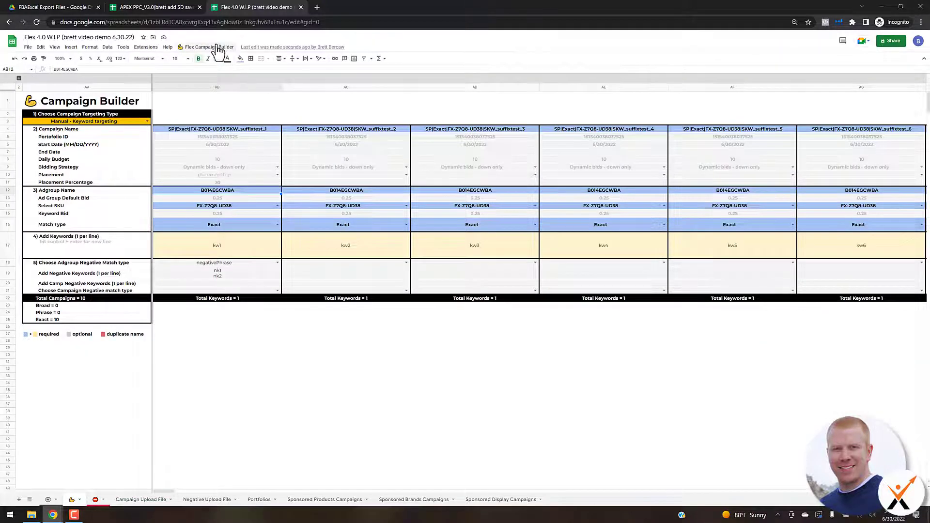
click(148, 121)
click(54, 131)
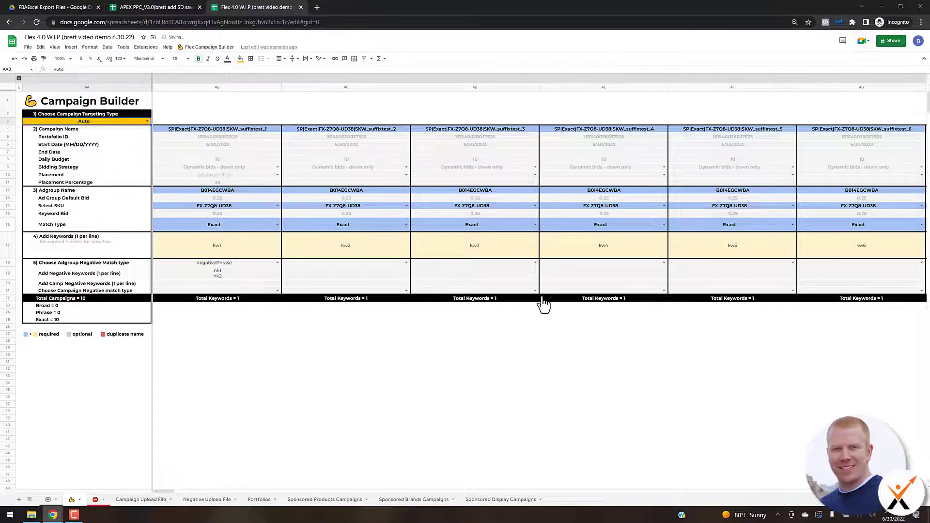
key(Return)
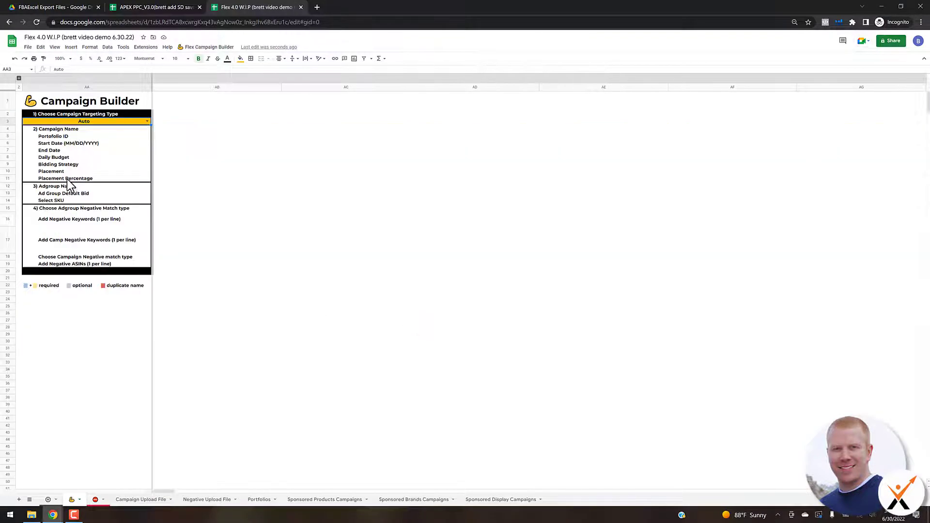
Add one Auto campaign to the Campaign Builder and set its SKU to FX-Z7Q8-UD38
click(199, 48)
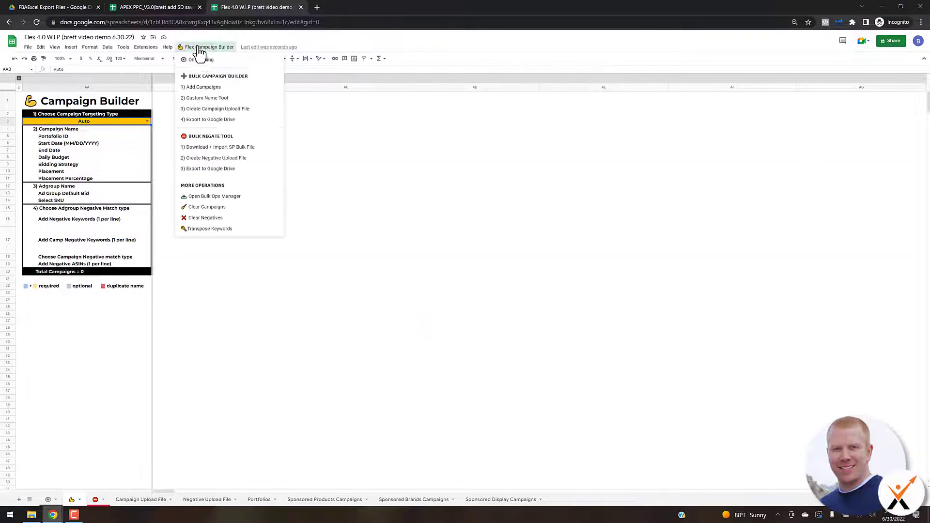
mouse_move(241, 89)
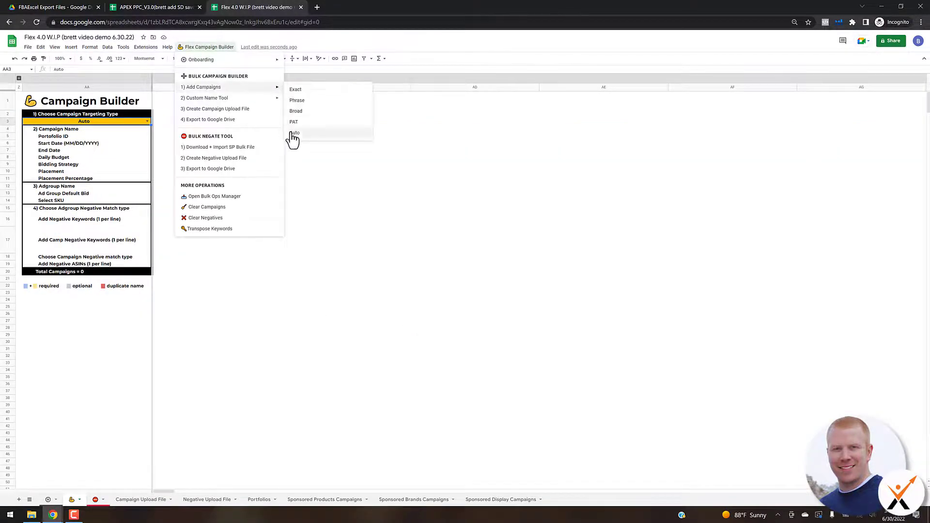
click(296, 133)
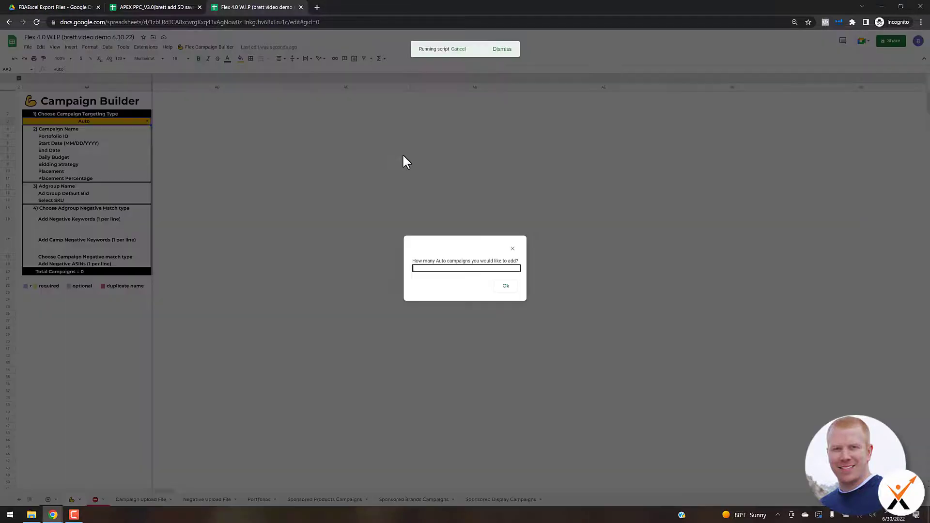
text(1)
click(506, 289)
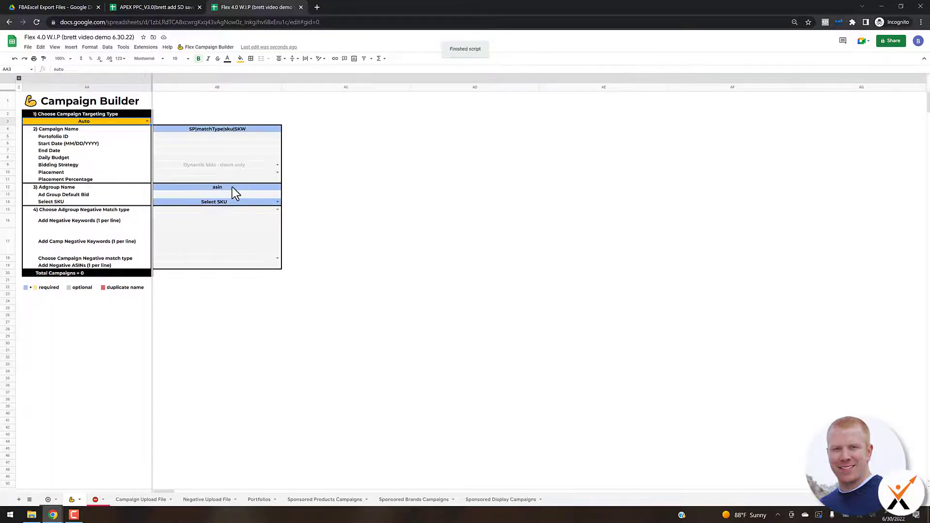
click(276, 204)
click(183, 215)
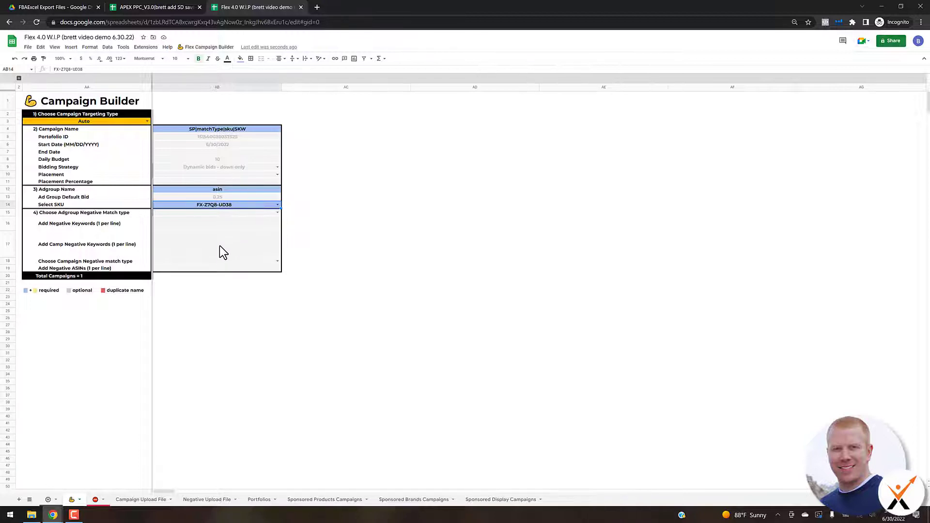
Enter B123456789 as the Auto campaign's negative ASIN
click(247, 269)
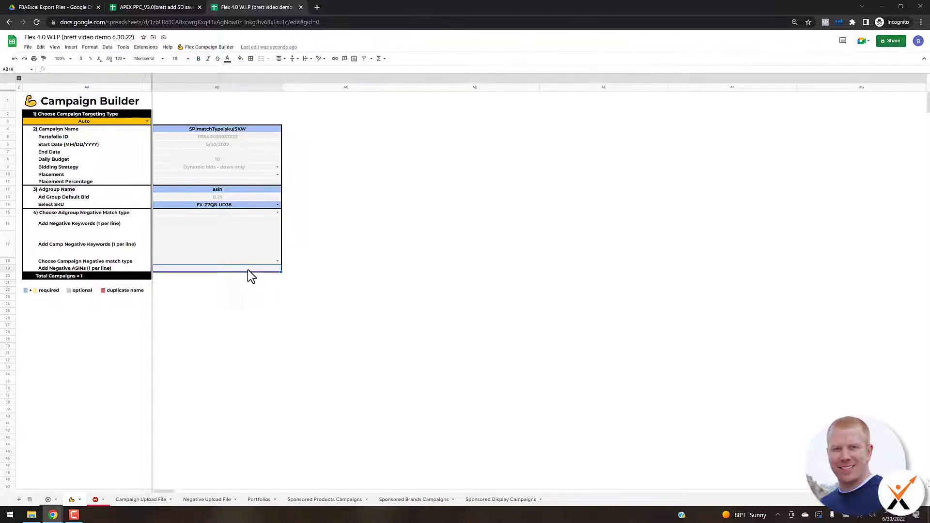
text(B1234)
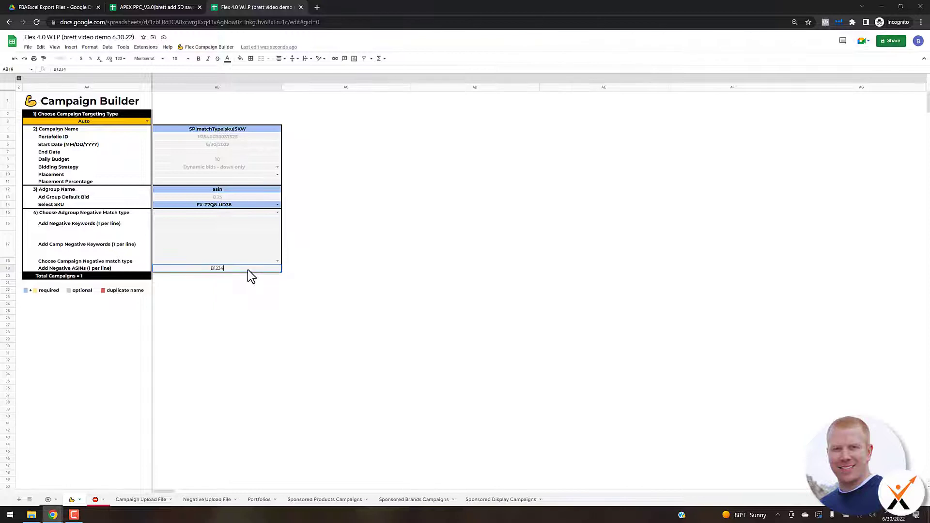
text(56789)
key(Return)
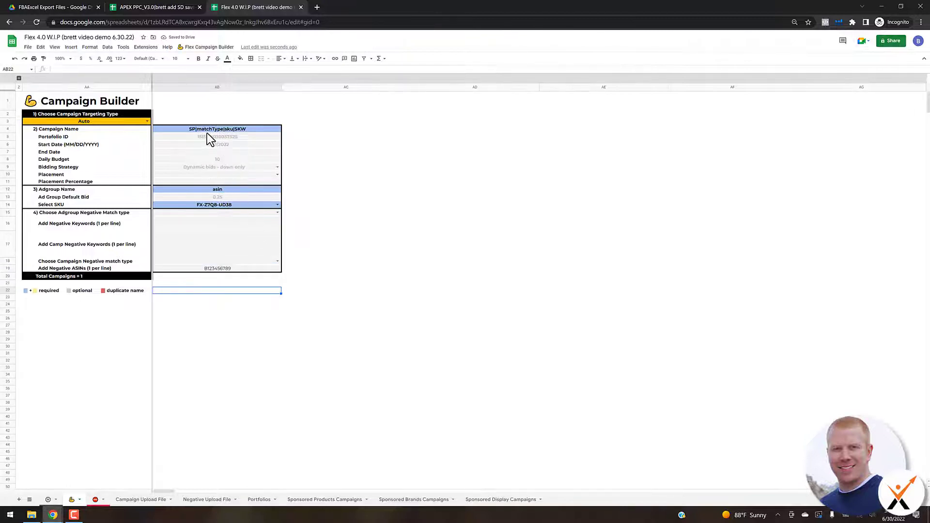
Update the Auto campaign's campaign and adgroup names with the Custom Name Tool
click(213, 47)
mouse_move(286, 99)
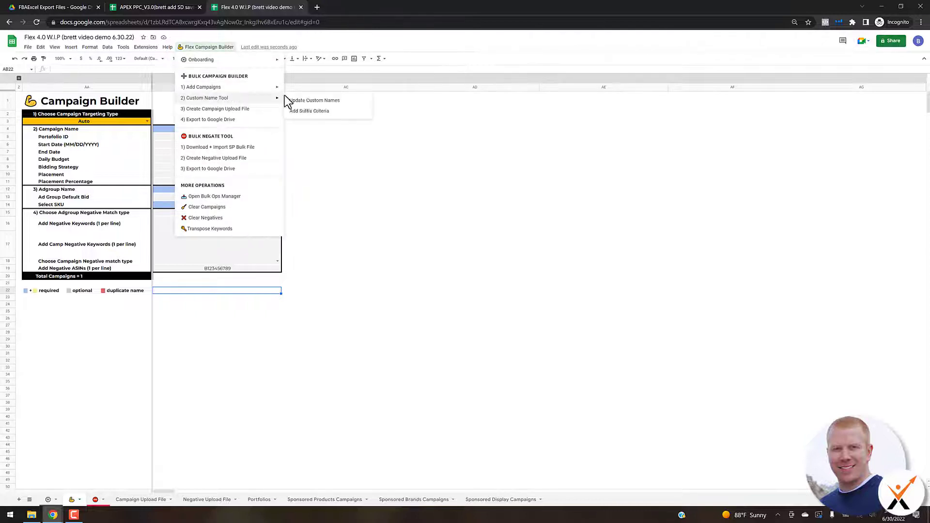
click(321, 101)
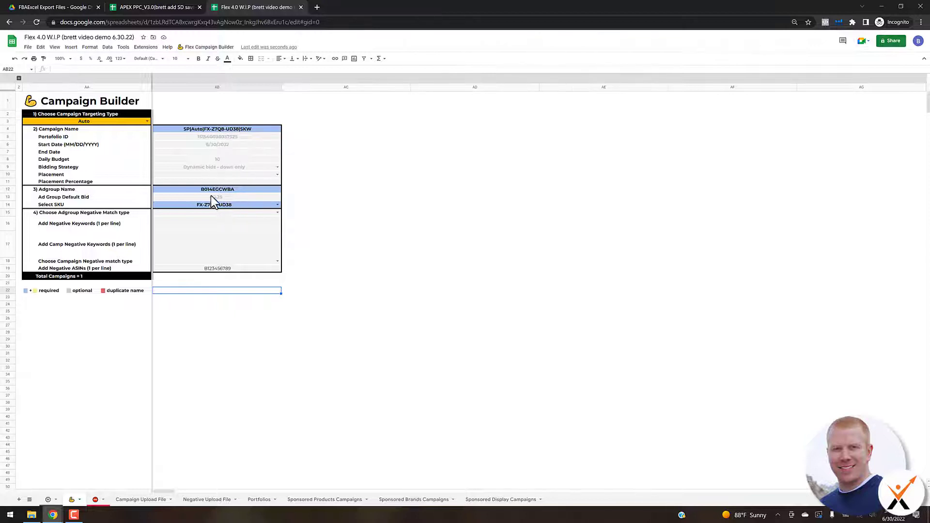
Create the campaign upload file, appending the Auto campaign to the existing data, and check its negative ASIN row
click(220, 47)
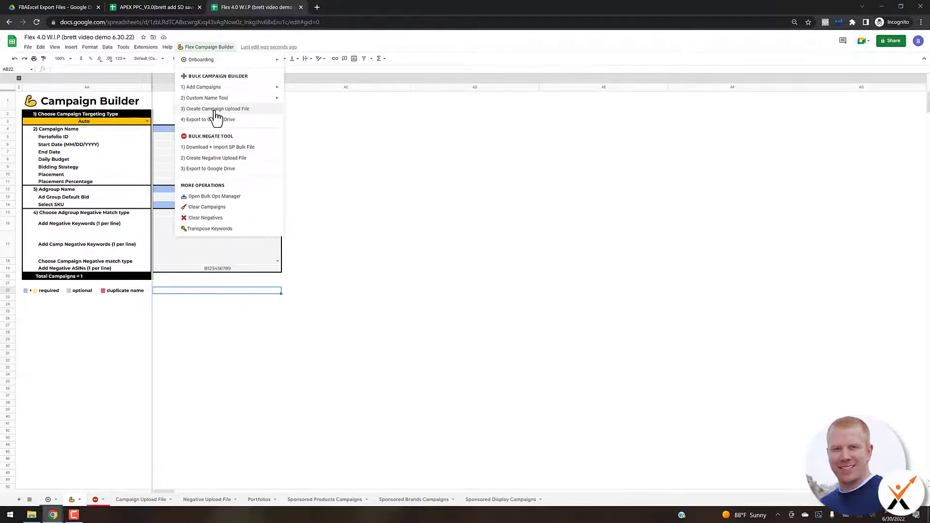
click(217, 109)
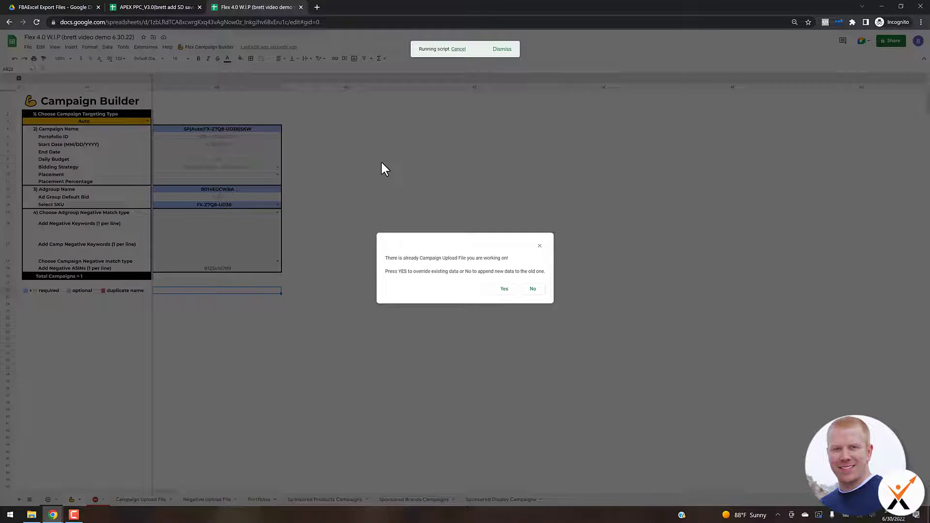
click(534, 291)
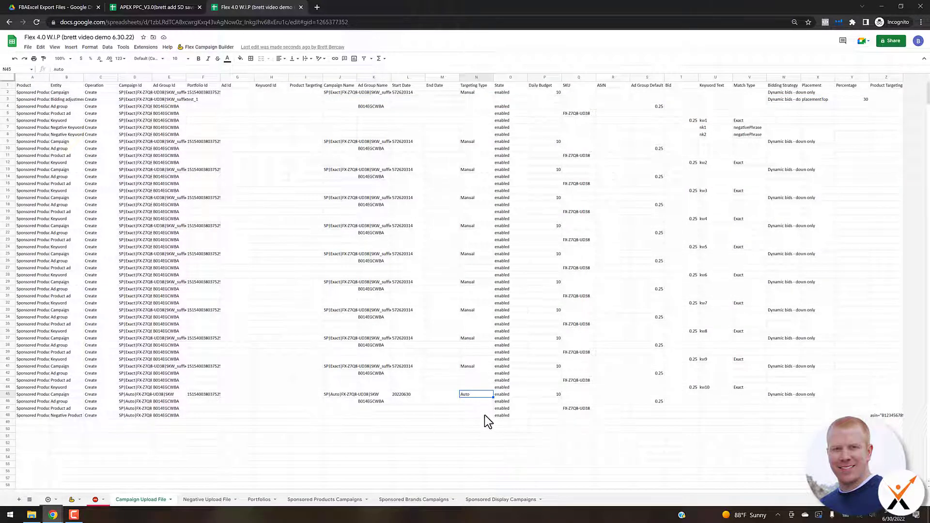
click(877, 415)
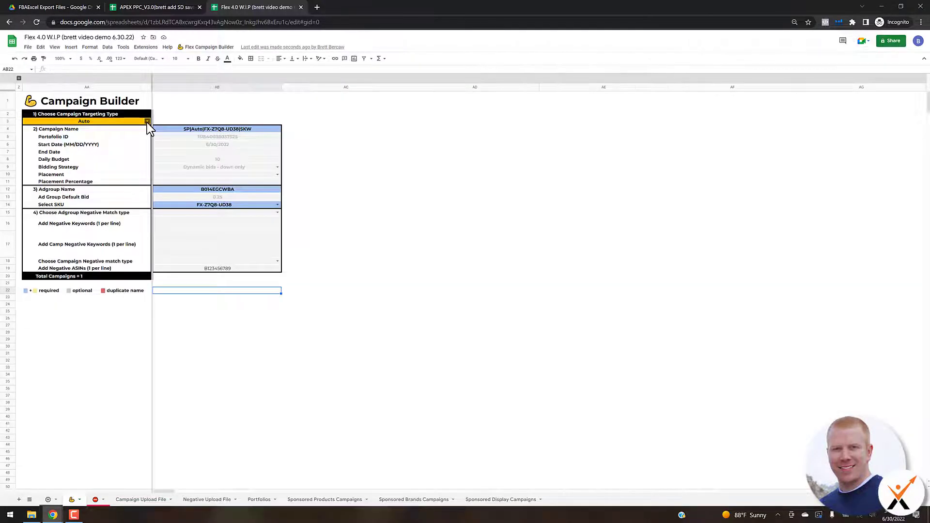
Change the campaign targeting type to Manual - Product targeting, agreeing to clear the added Auto campaign
click(147, 121)
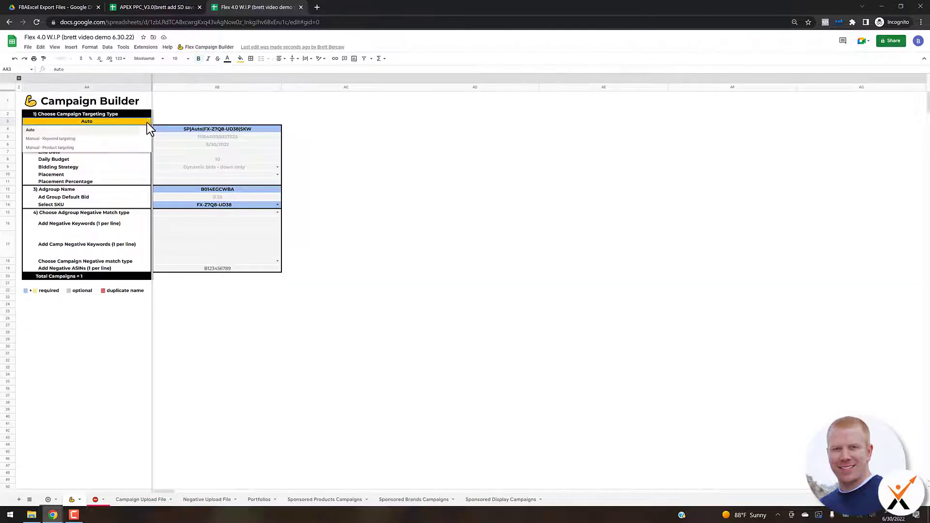
click(103, 149)
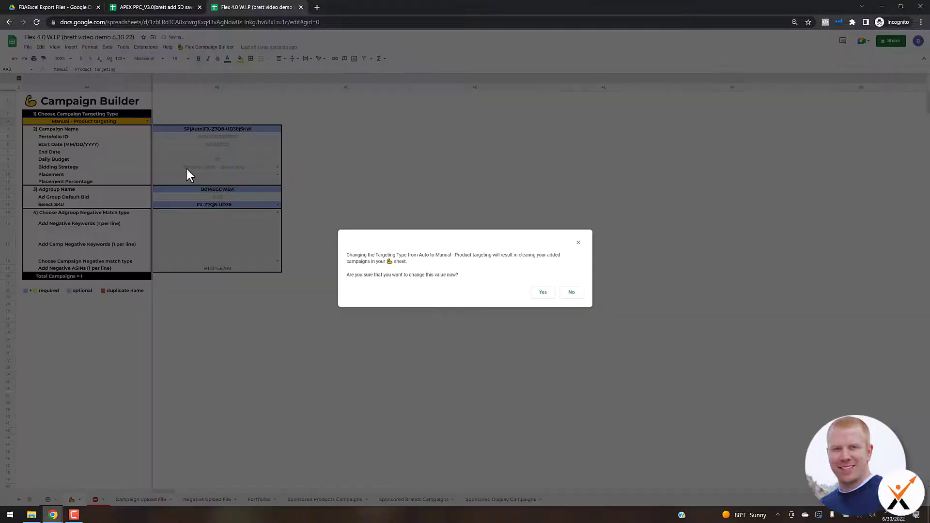
click(542, 292)
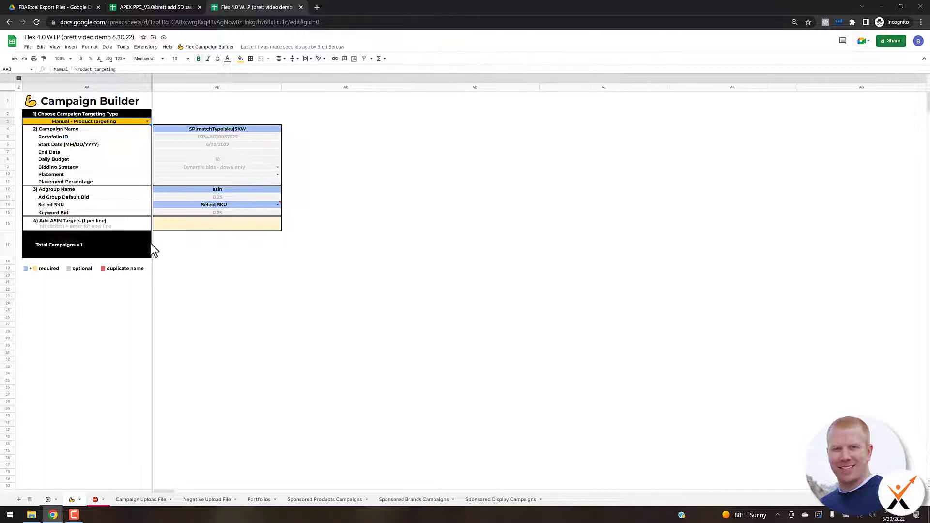
mouse_move(223, 207)
click(201, 47)
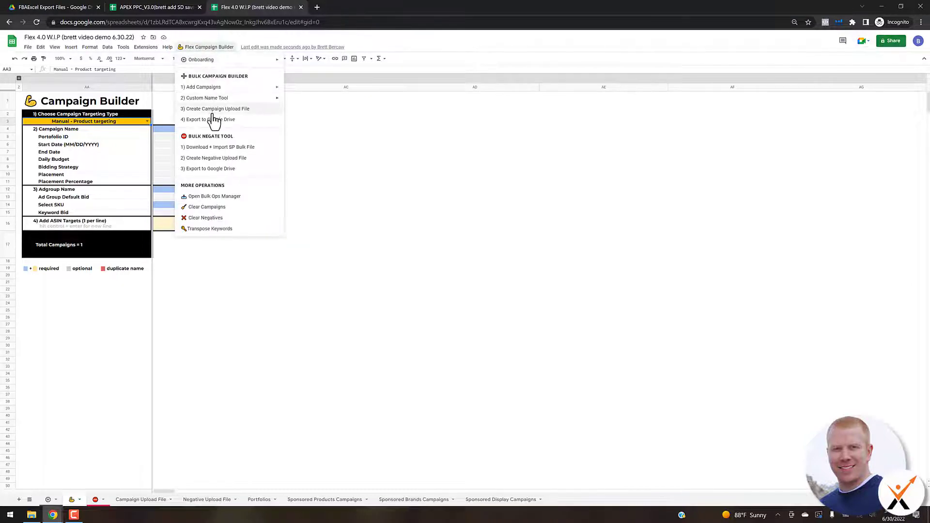
mouse_move(212, 87)
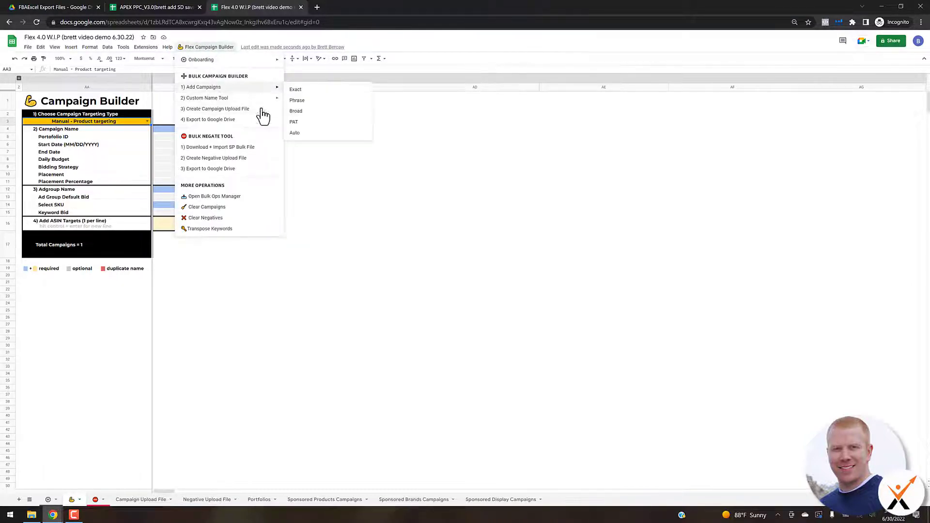
Change the campaign targeting type to Manual - Keyword targeting, agreeing to clear the added campaigns
click(148, 121)
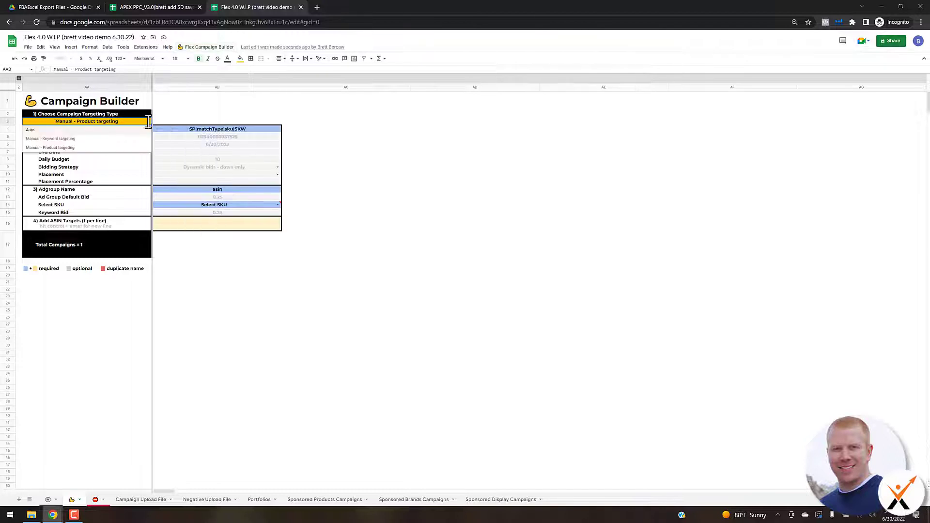
click(73, 139)
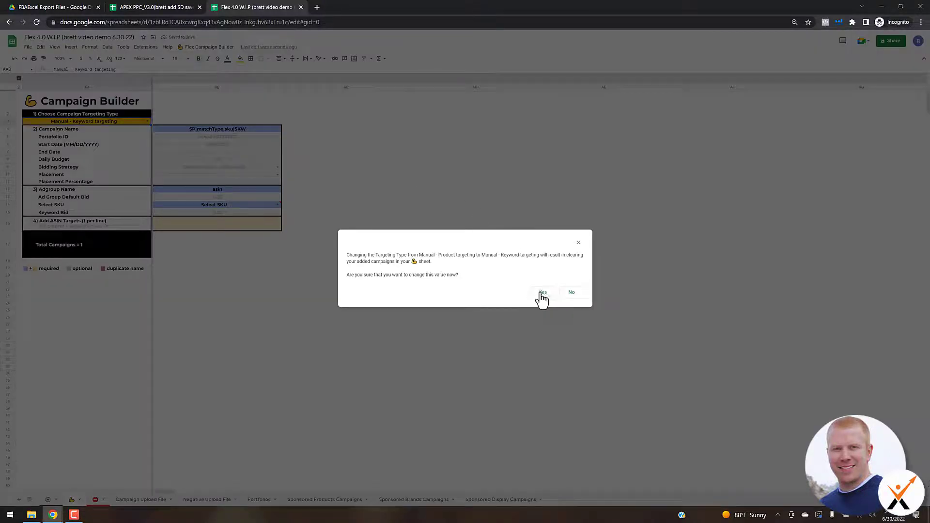
click(538, 292)
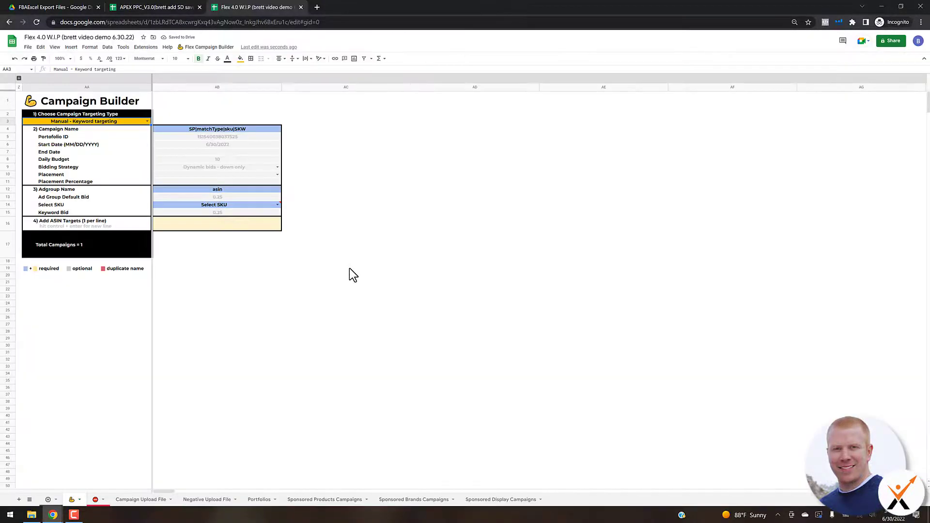
Add three Exact campaigns to the Campaign Builder
click(213, 48)
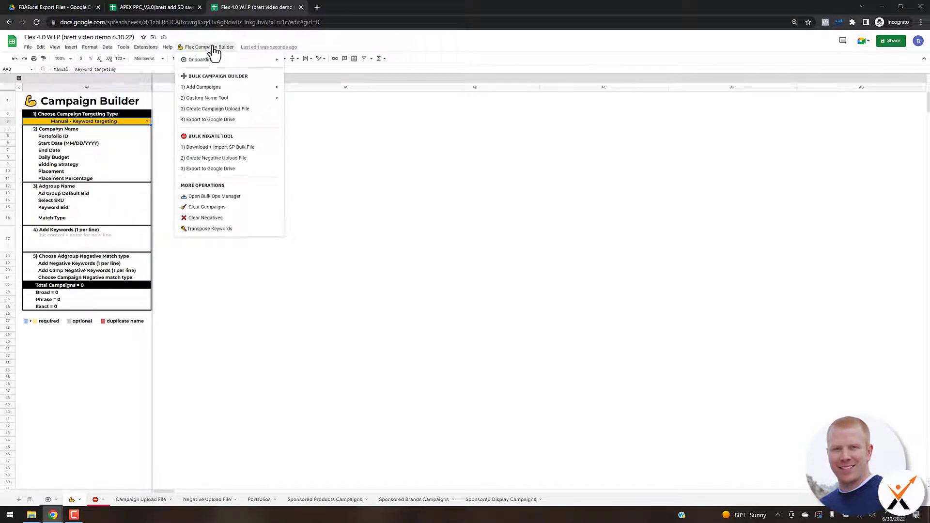
mouse_move(215, 90)
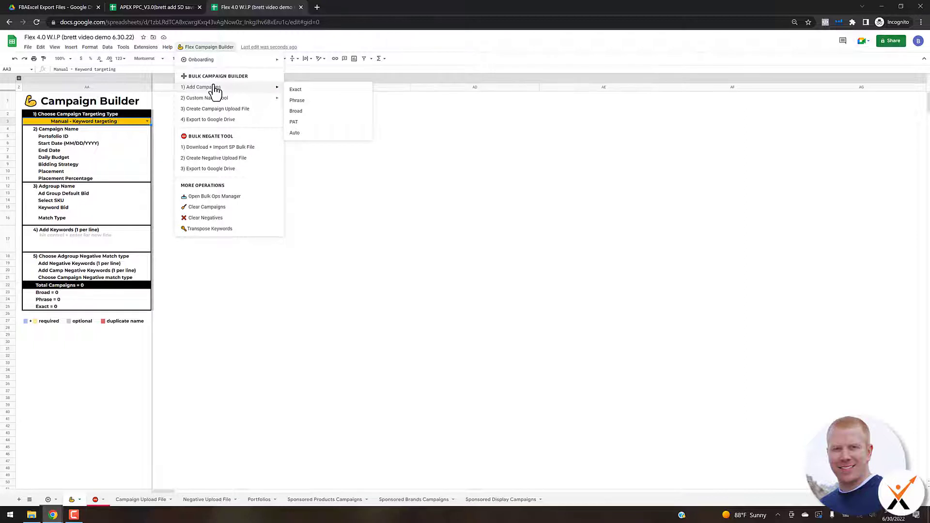
click(297, 90)
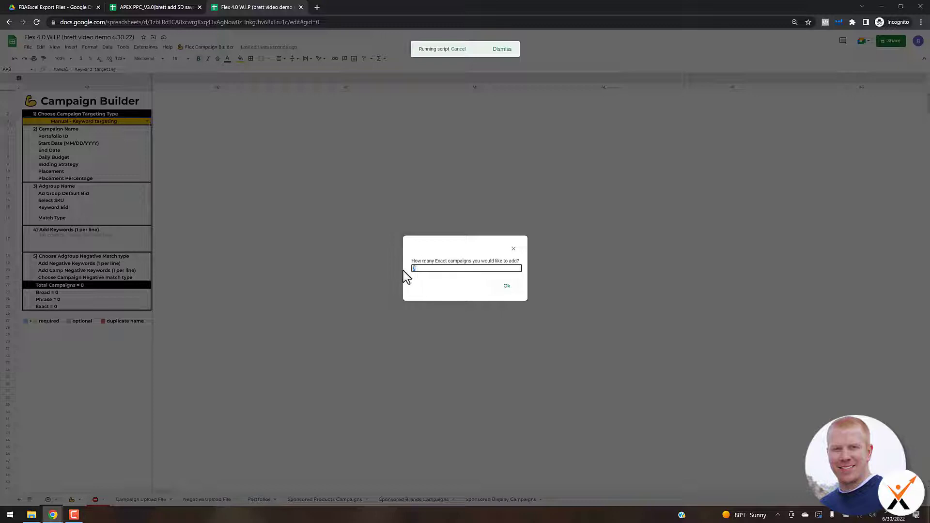
click(504, 286)
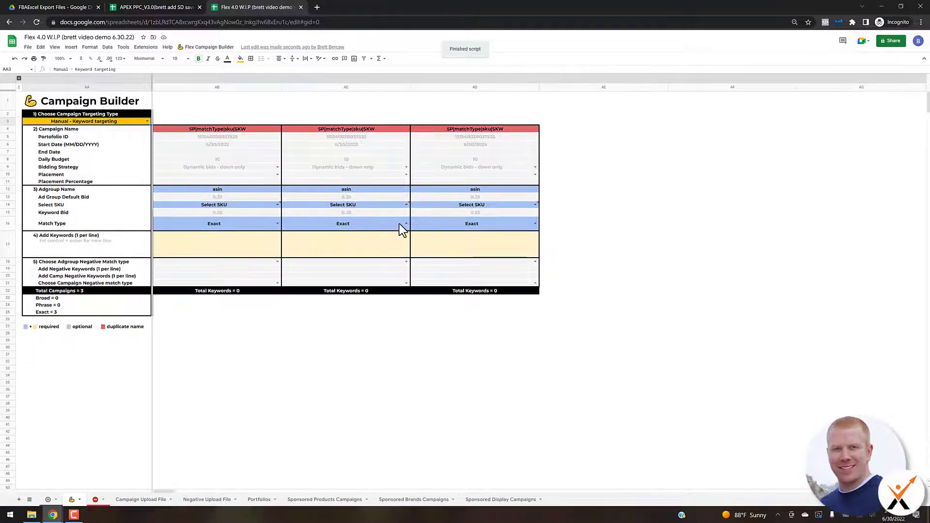
Set the second campaign's match type to Phrase and the third campaign's to Broad
click(407, 223)
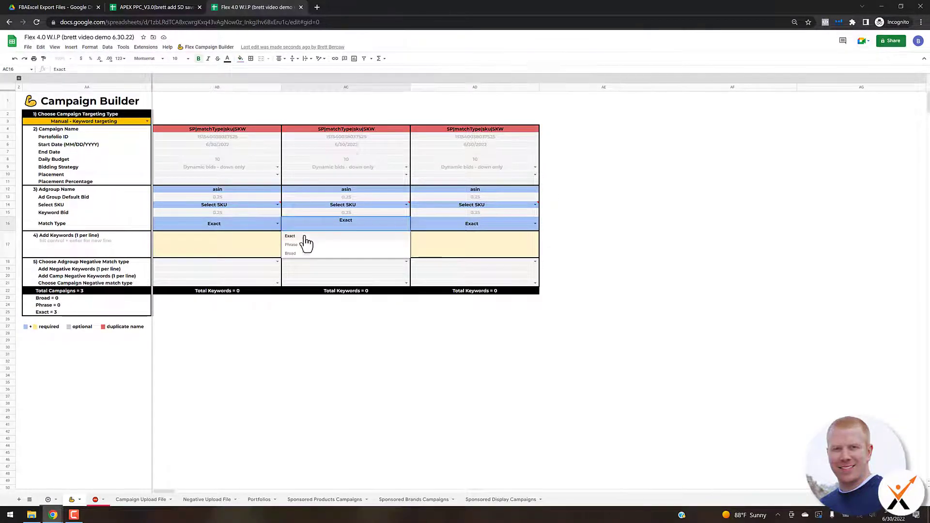
click(535, 224)
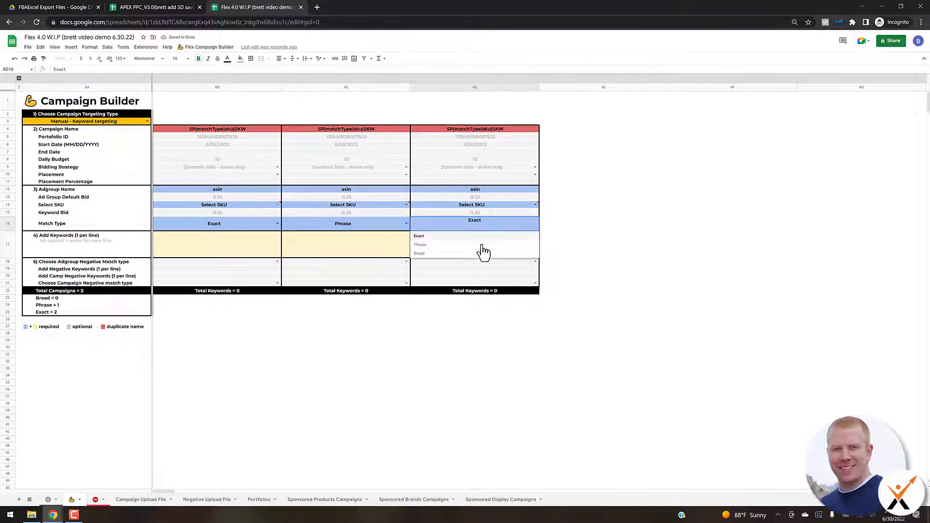
click(431, 254)
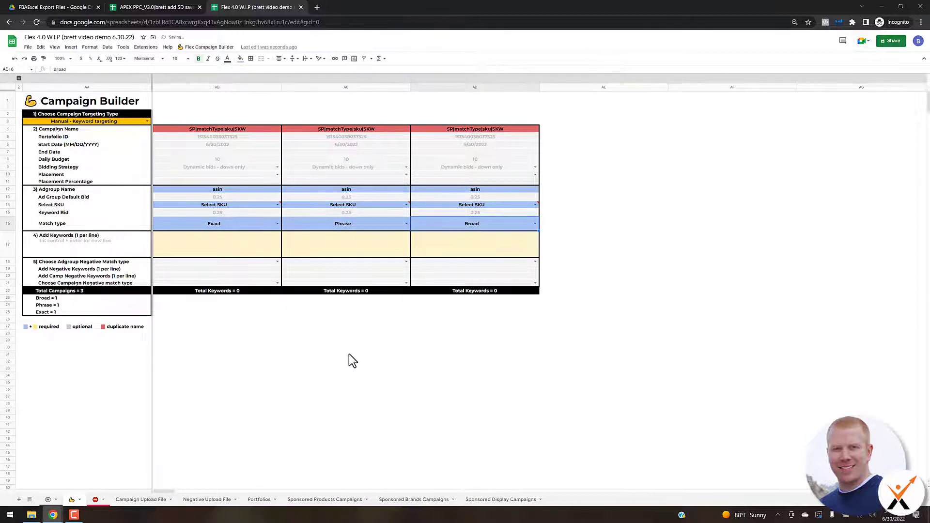
click(353, 354)
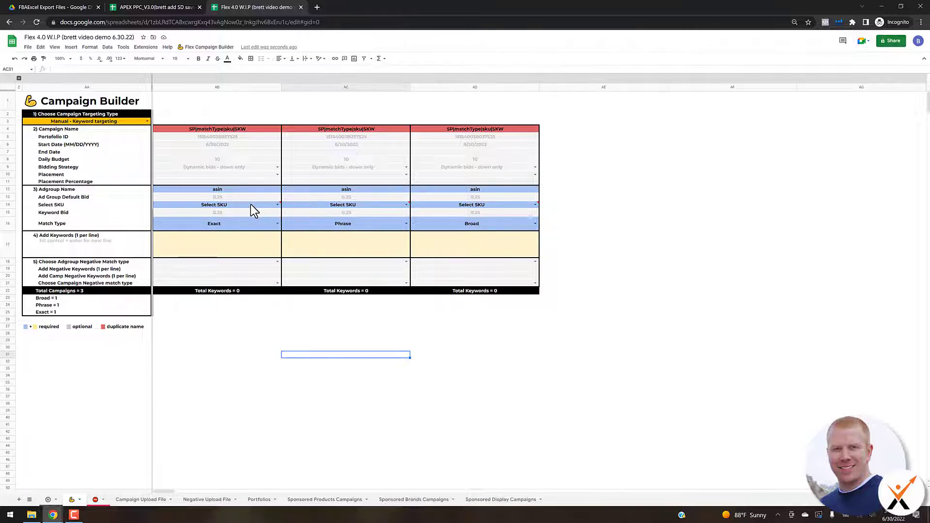
Select the SKU FX-Z7Q8-UD38 for the Exact, Phrase and Broad campaigns
mouse_move(263, 202)
double_click(244, 206)
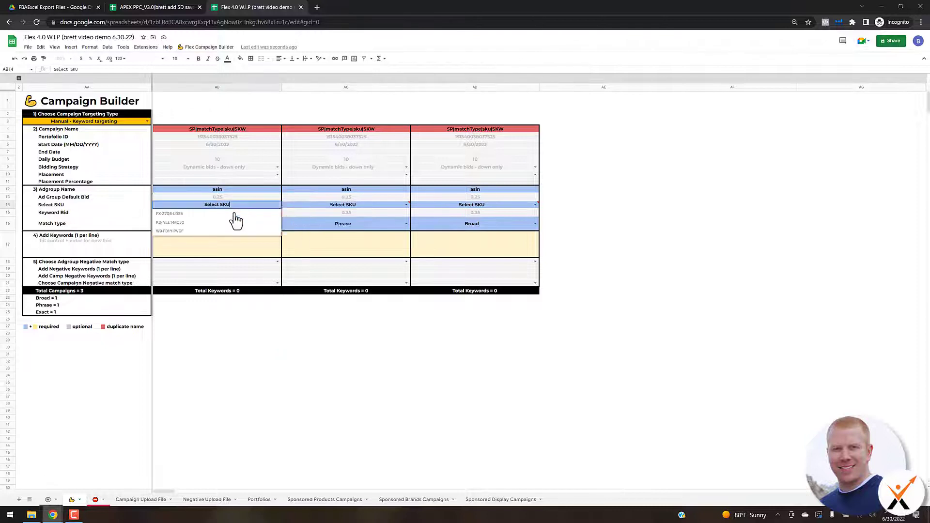
click(406, 206)
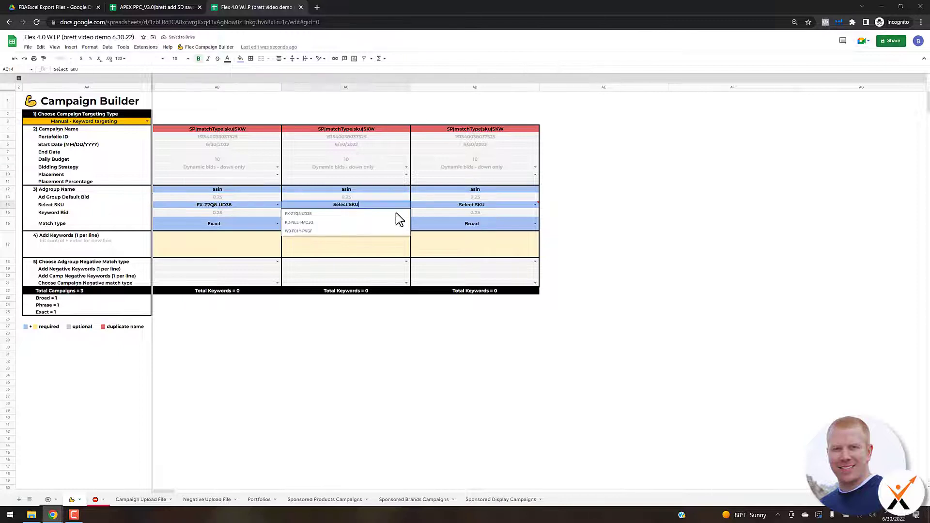
click(535, 205)
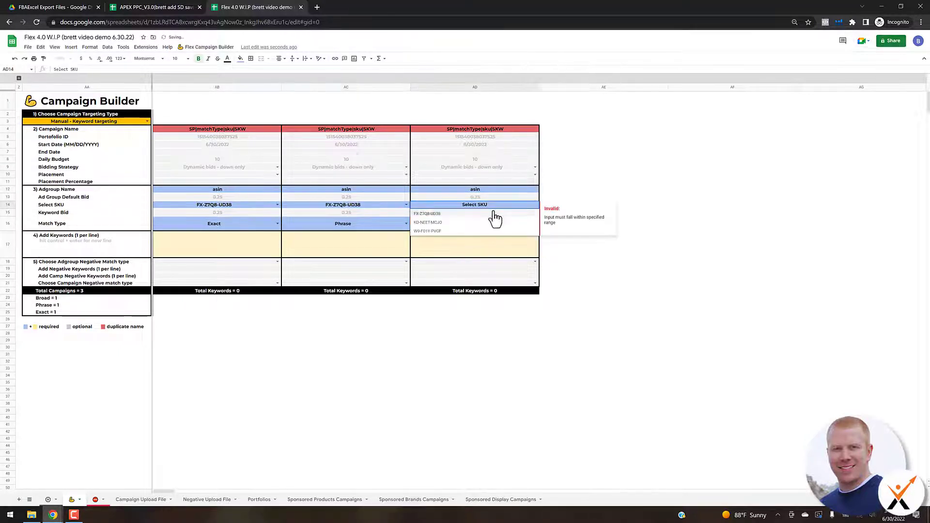
click(442, 214)
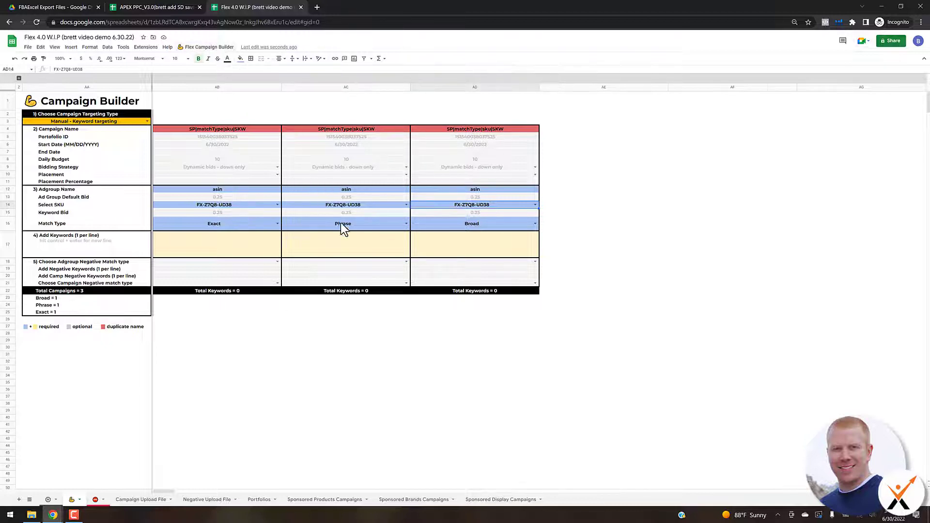
Enter the keyword samekw1 for the Exact campaign and fill it across to the Phrase and Broad campaigns
click(244, 253)
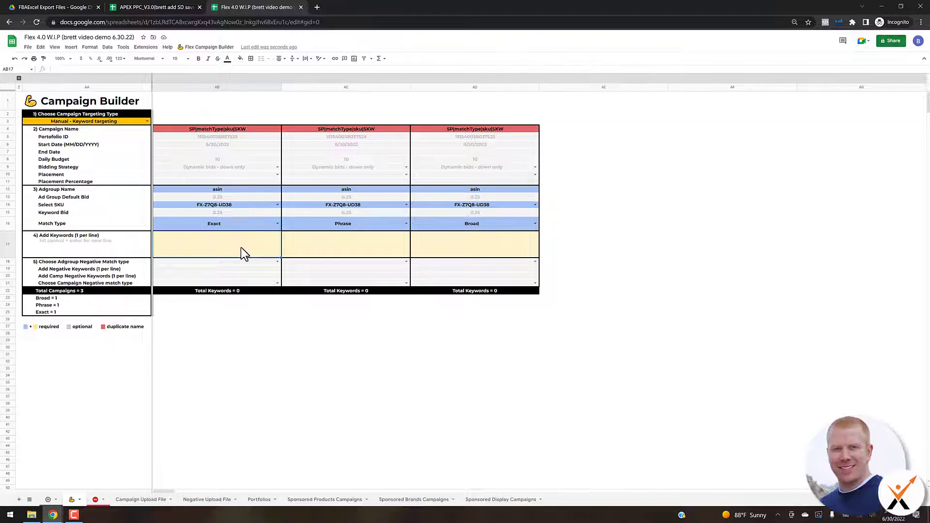
text(samekw)
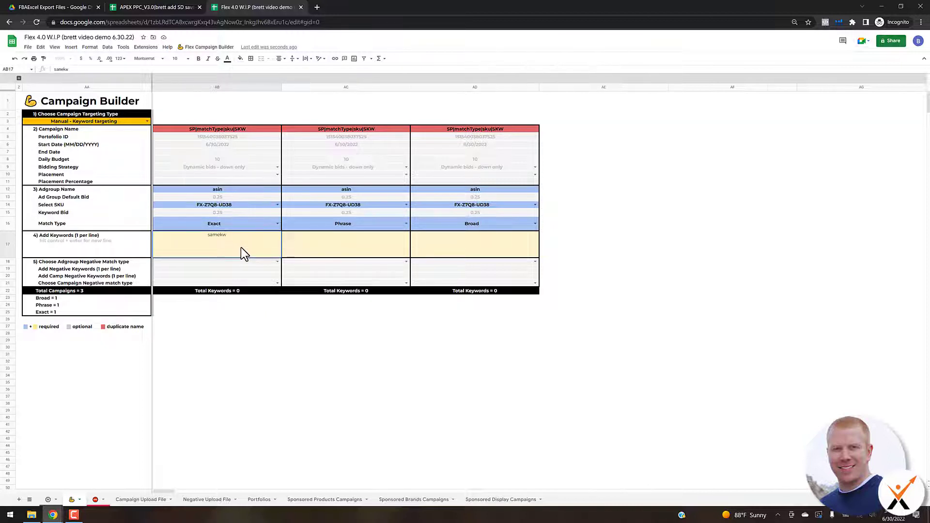
text(1)
key(Tab)
click(228, 244)
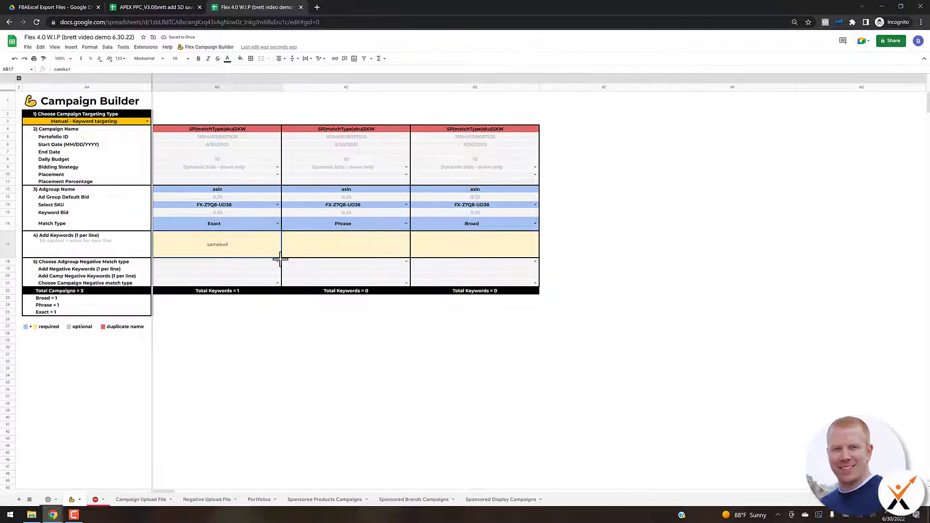
drag(280, 259, 470, 254)
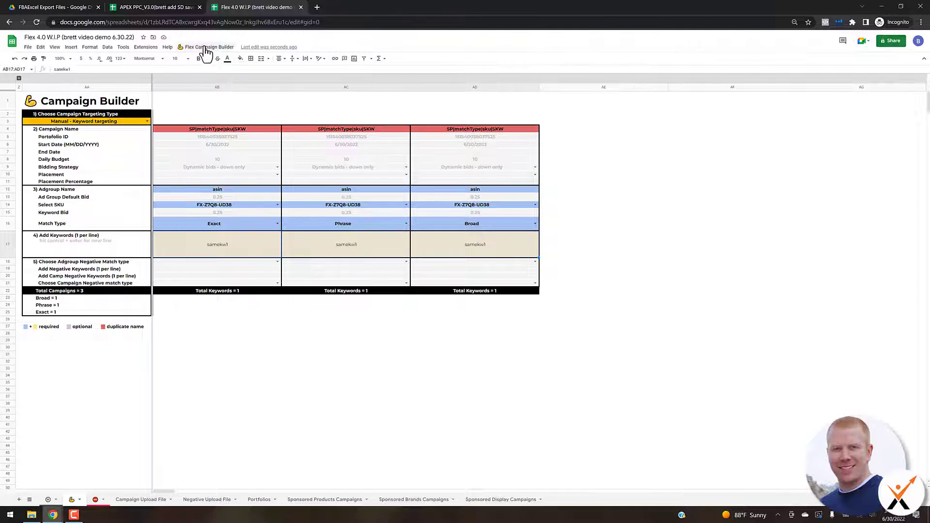
Run the Custom Name Tool to fill the match types and SKU into the campaign names and the ASIN into the ad group names
click(206, 49)
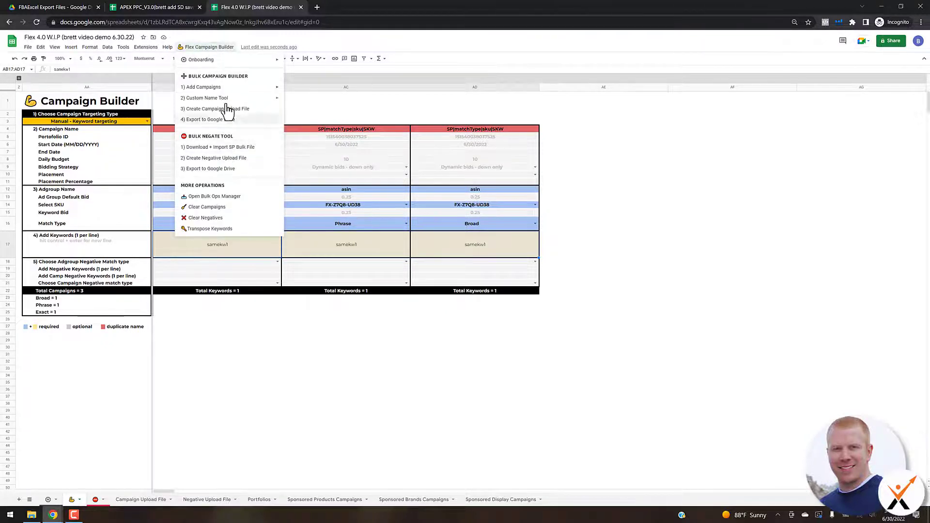
mouse_move(232, 100)
click(359, 103)
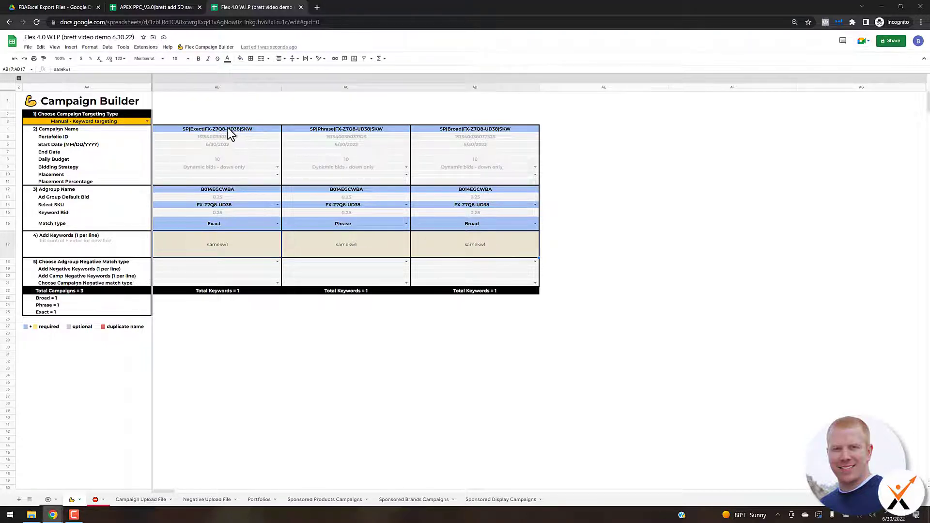
Remove the match type from the Exact campaign's name, making it SP|FX-Z7Q8-UD38|SKW
click(212, 129)
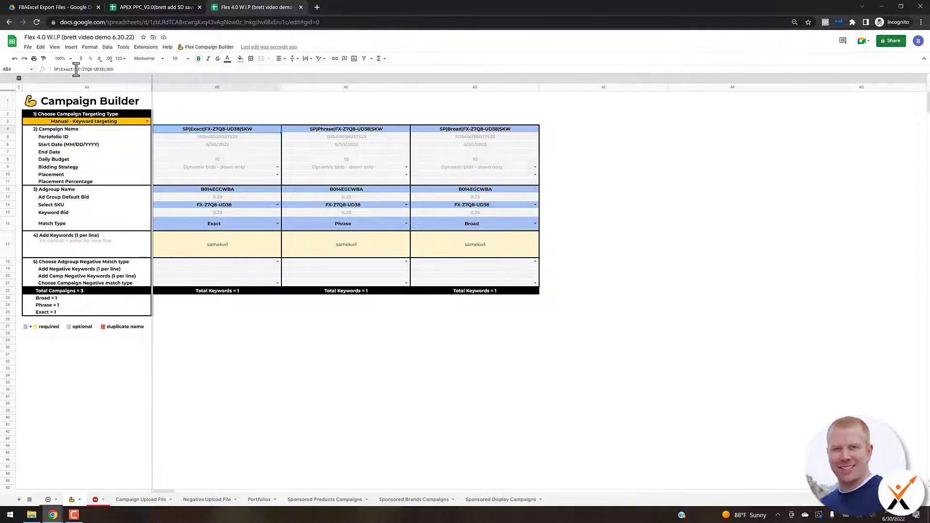
drag(74, 69, 62, 69)
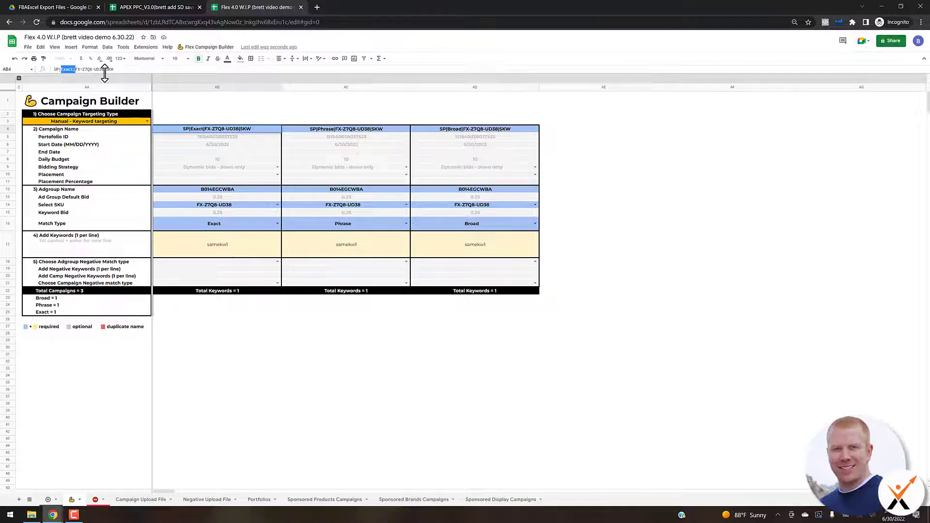
key(BackSpace)
key(Return)
key(Up)
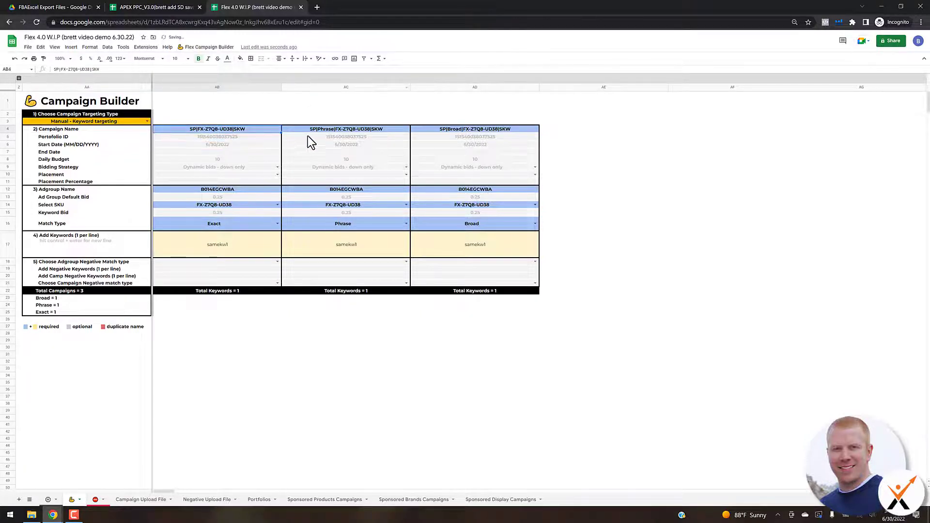
Copy the Exact campaign's name over the Phrase and Broad campaigns' names so all three share it
key(ctrl+c)
key(Right)
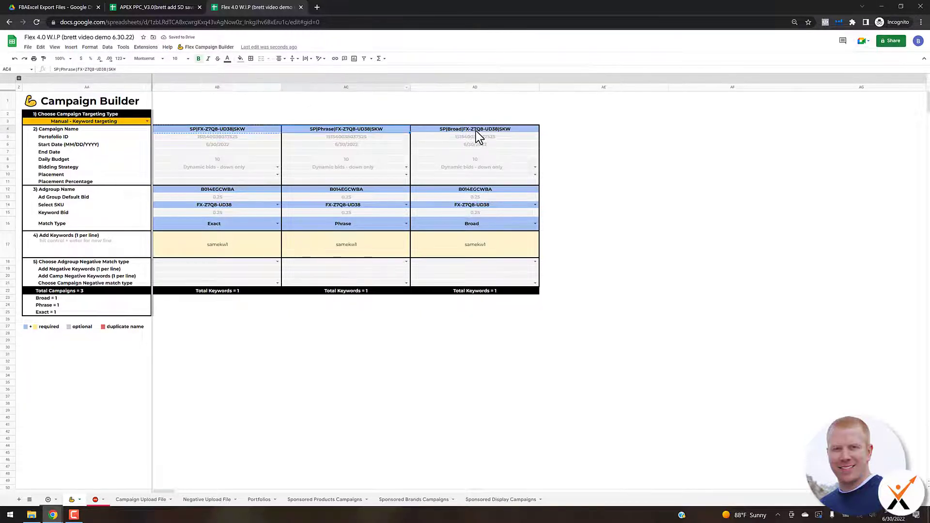
key(shift+Right)
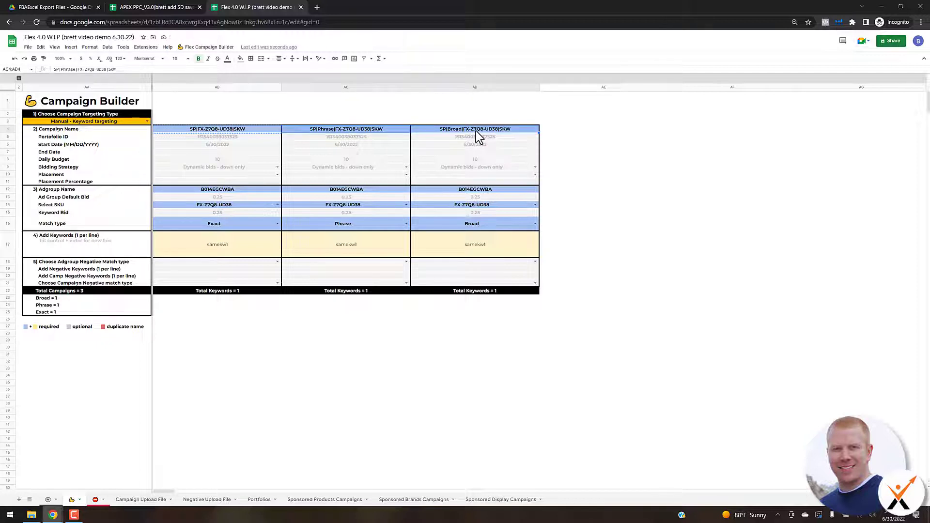
key(ctrl+v)
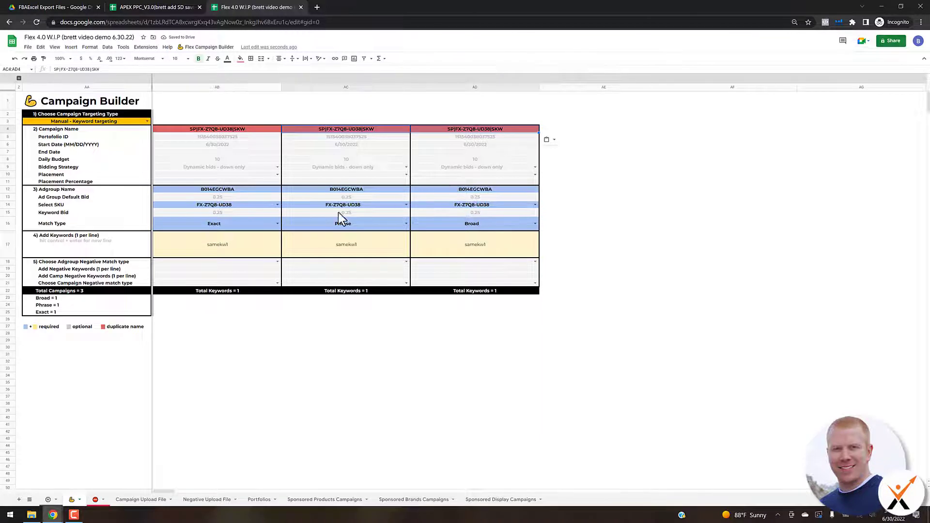
click(611, 278)
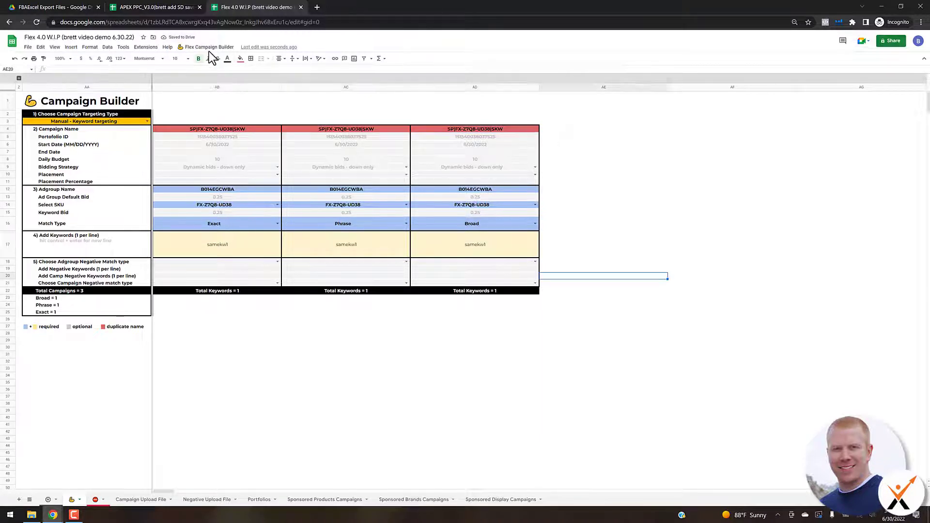
Create the campaign upload file, appending the new data to the existing data, and review the added campaign, ad group and product ad rows
click(210, 47)
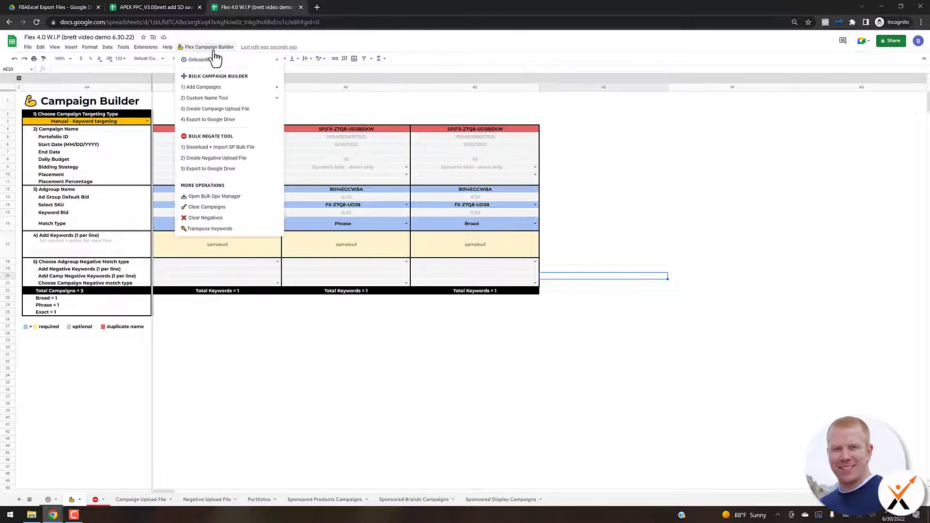
click(220, 110)
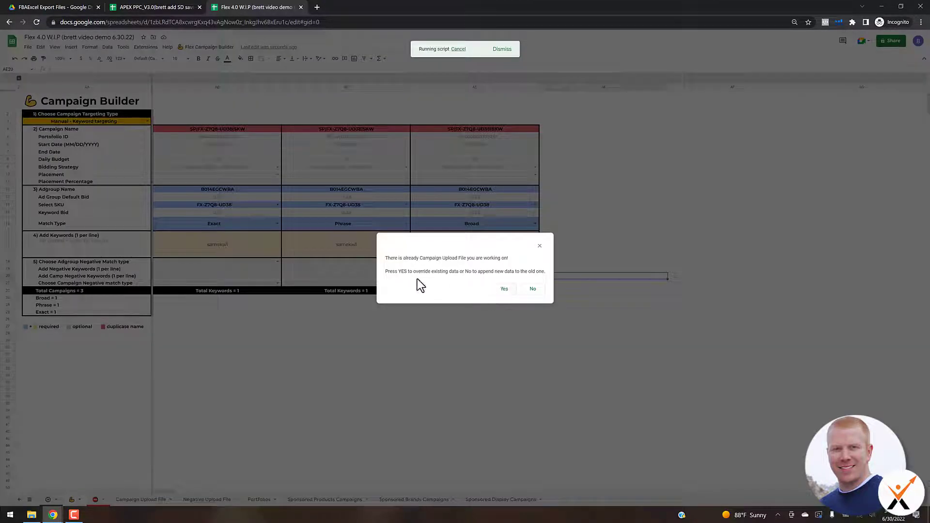
click(535, 289)
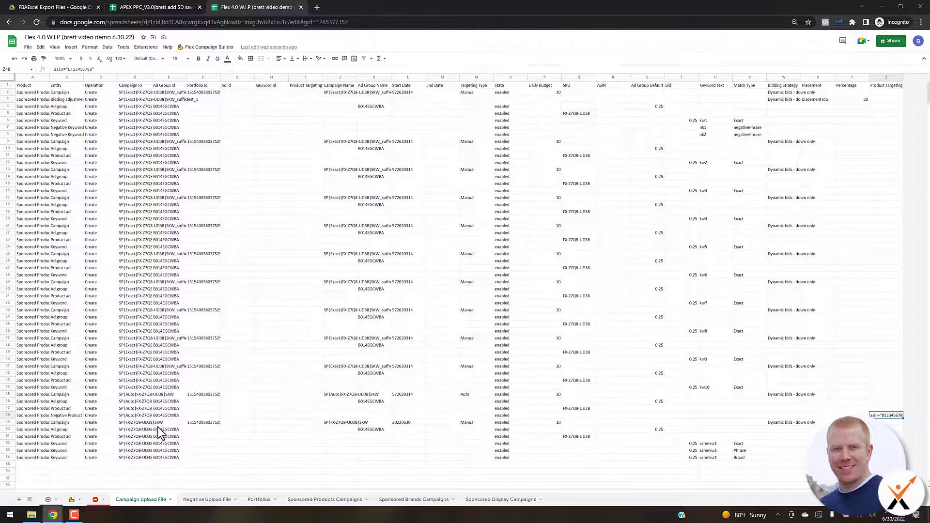
click(8, 423)
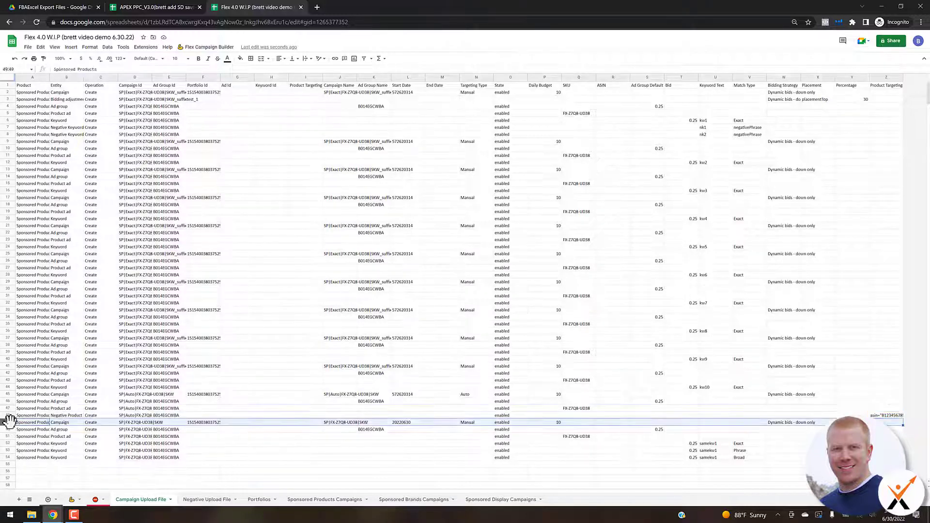
click(10, 430)
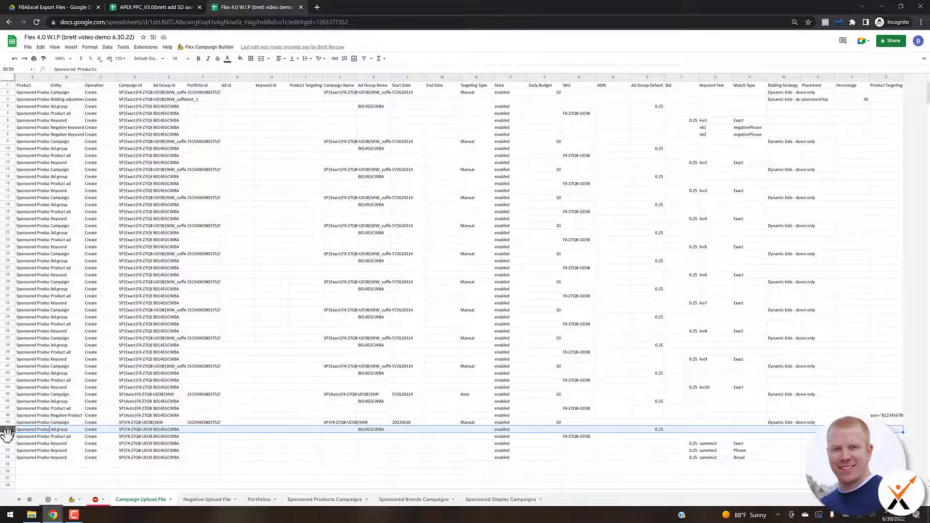
click(7, 437)
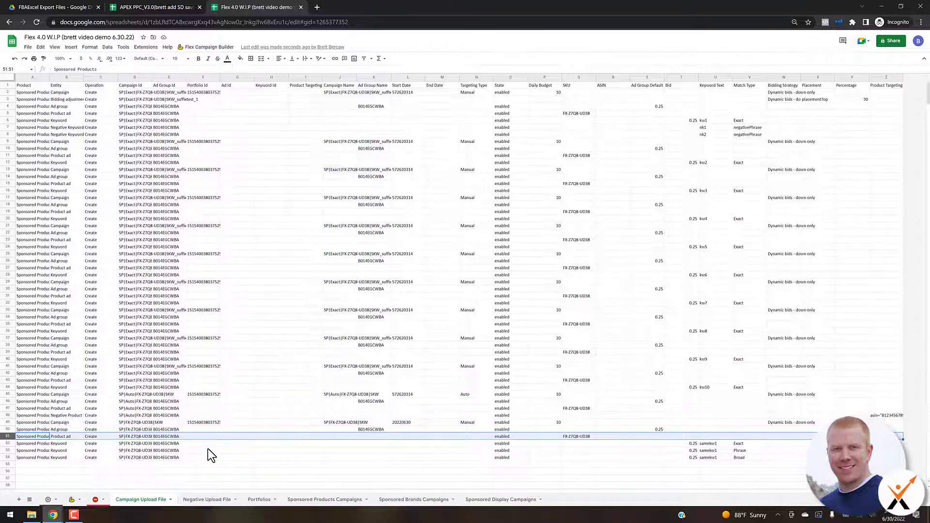
scroll(207, 449, down, 3)
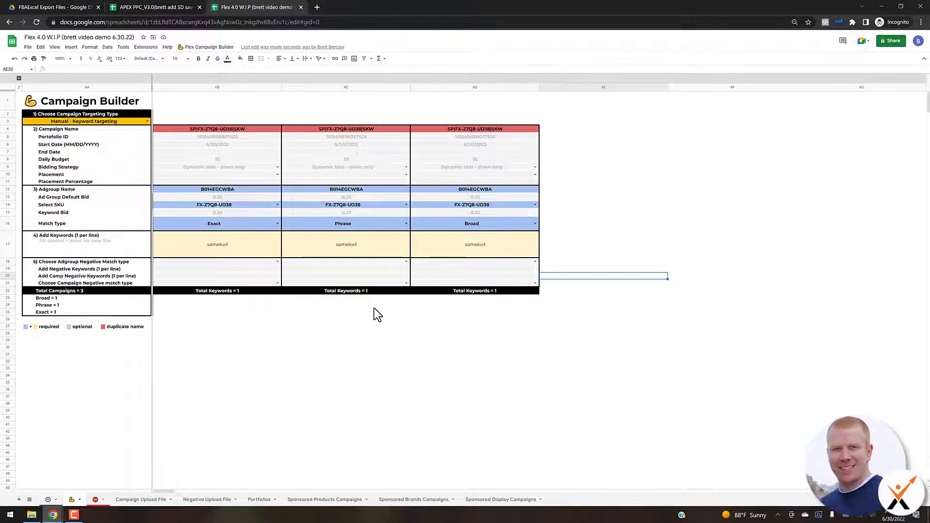
Return to the Campaign Builder, then open the Bulk Negate Tool sheet
click(257, 333)
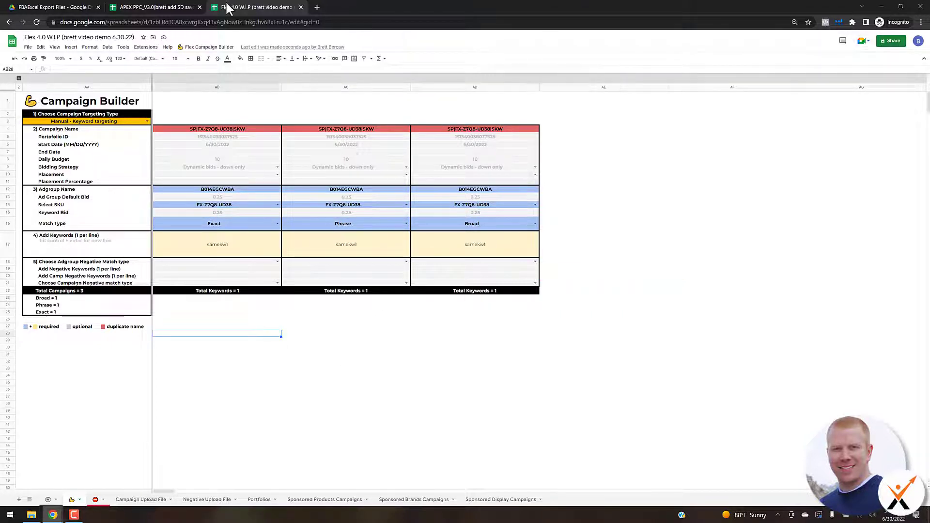
click(206, 47)
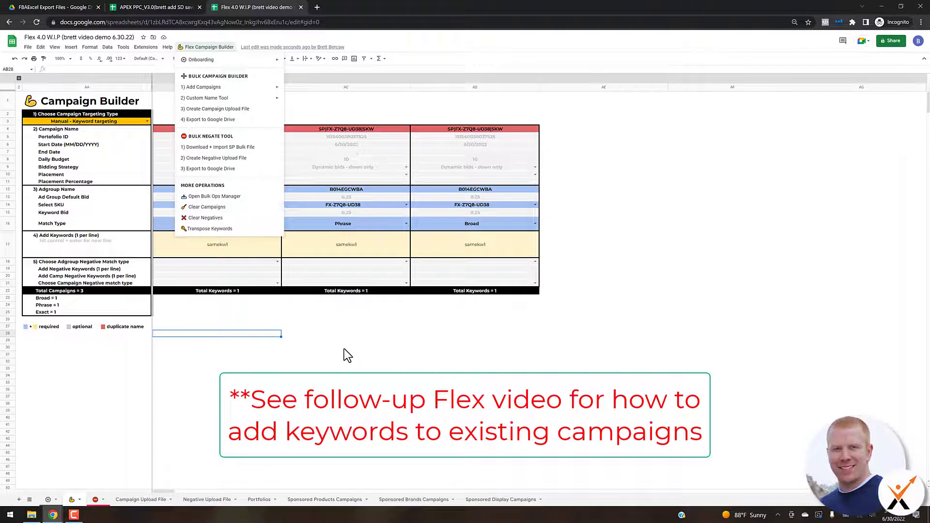
click(335, 327)
click(96, 500)
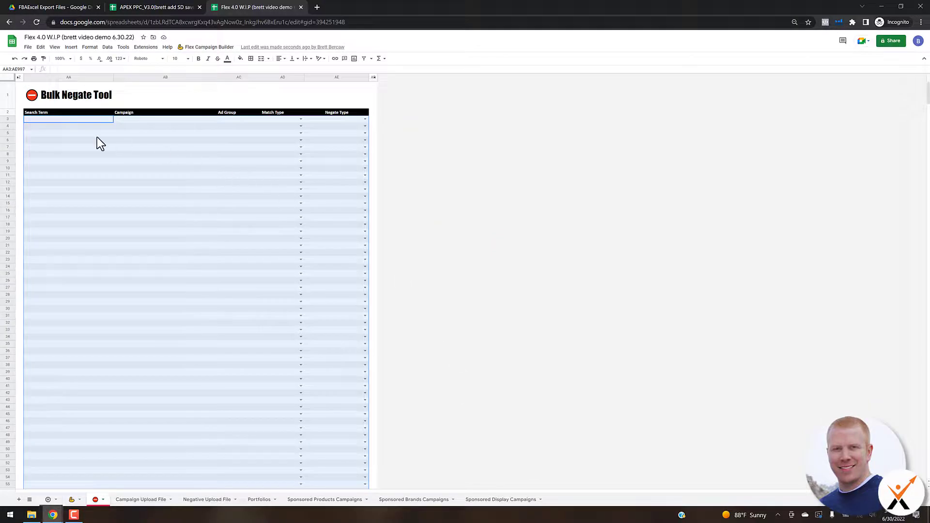
click(56, 133)
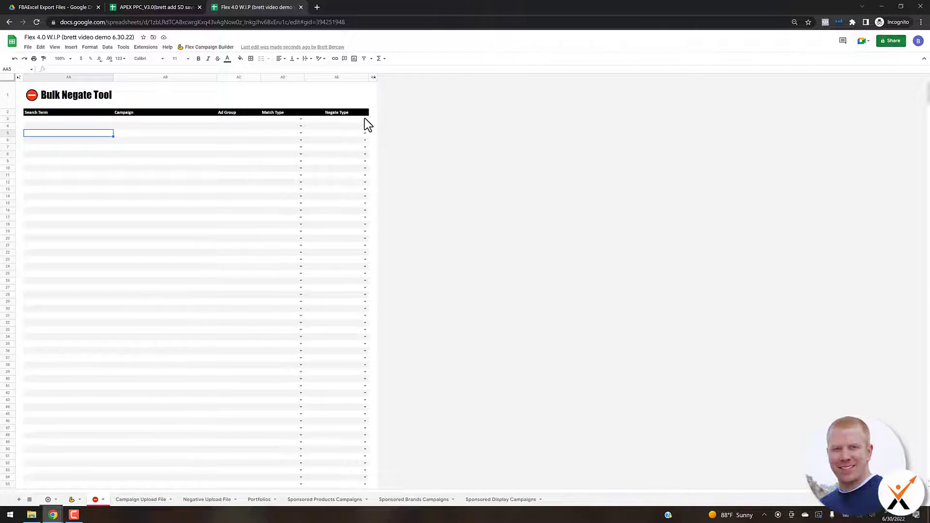
Switch to the APEX PPC_V3.0 spreadsheet and sort the search term rows by the ASIN/ST column in ascending order
click(155, 7)
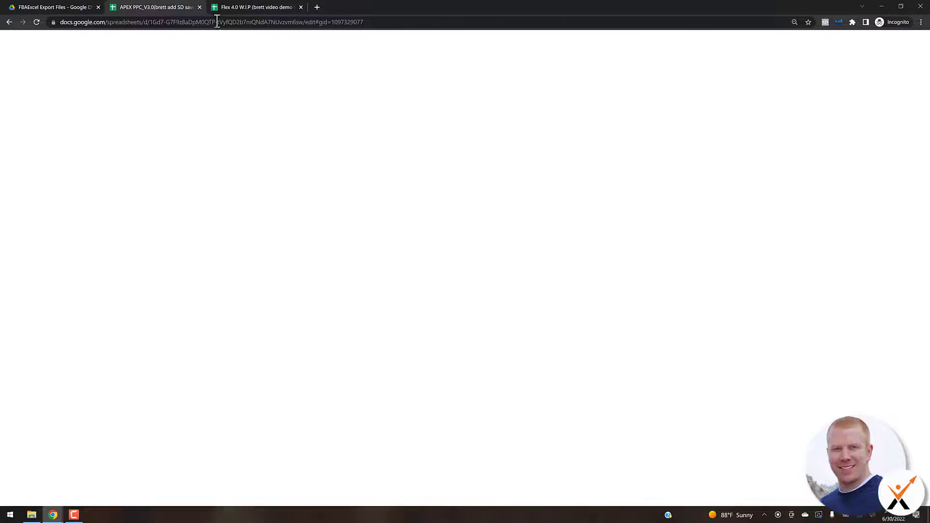
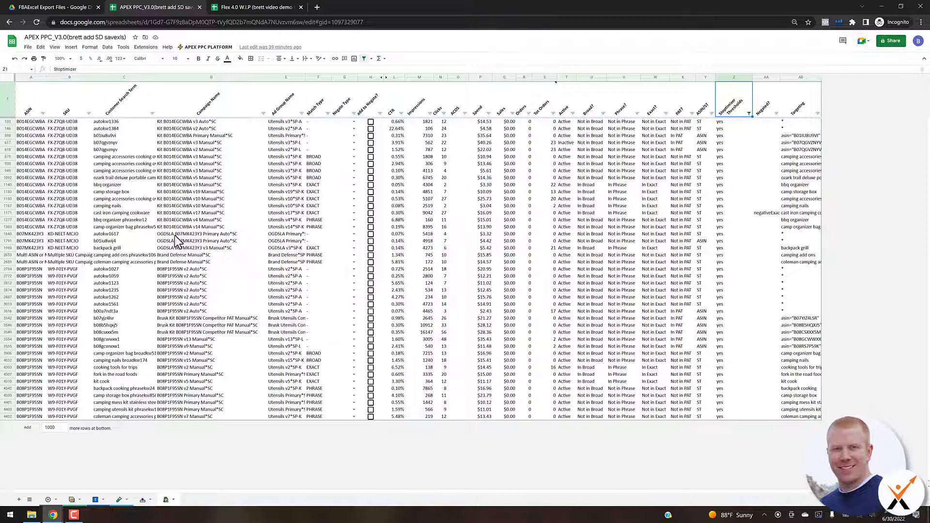
click(121, 113)
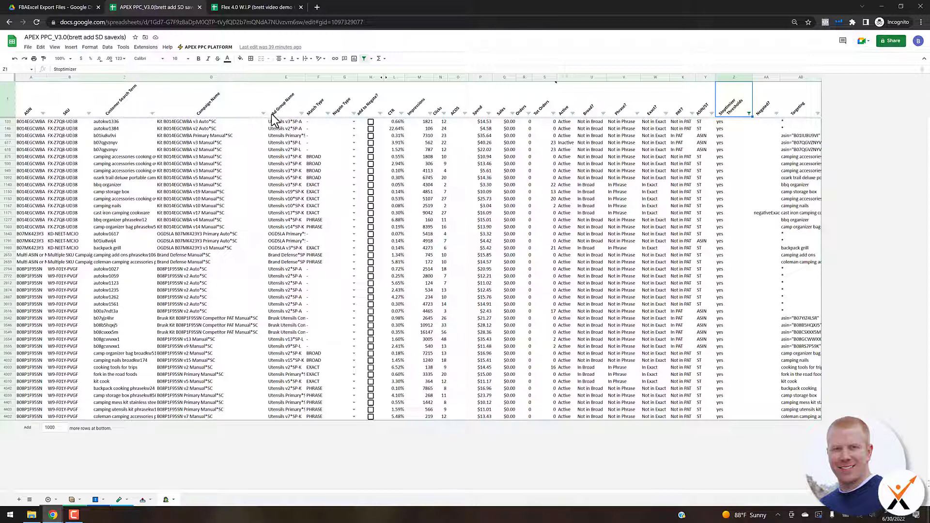
shift+click(324, 110)
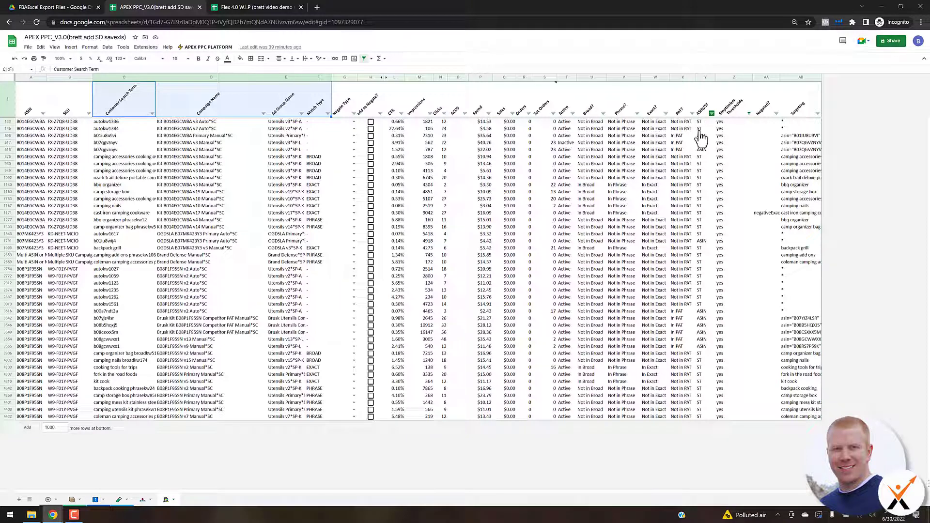
click(712, 114)
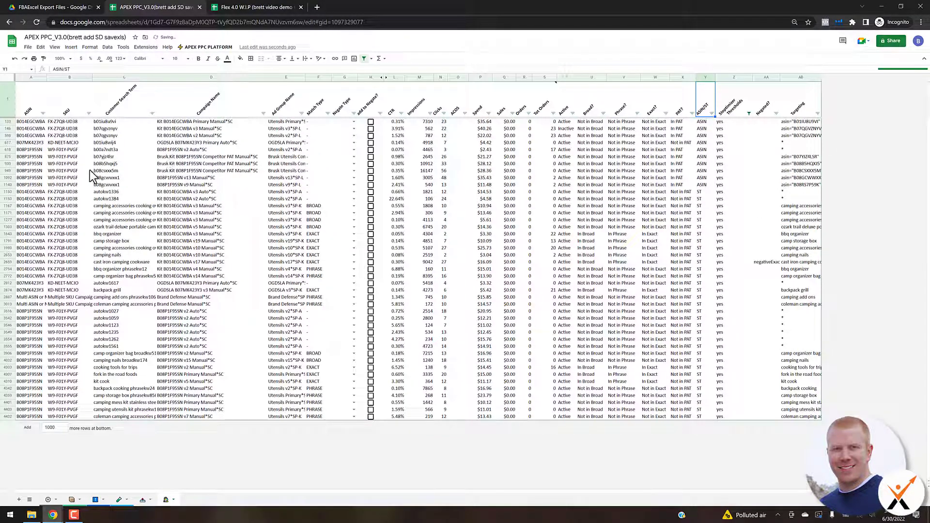
Copy the search term, campaign, ad group and match type of all ST rows into the Bulk Negate Tool in Flex 4.0, starting at row 3
click(114, 192)
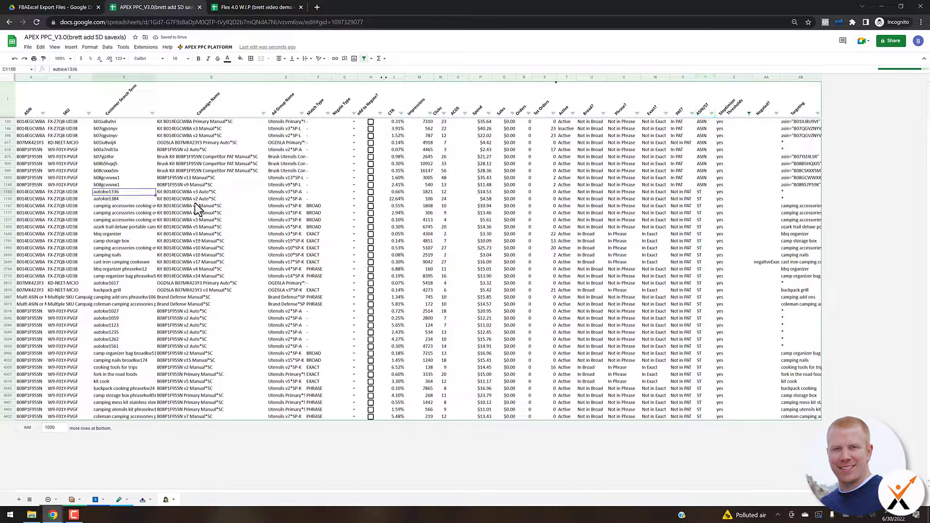
shift+click(315, 417)
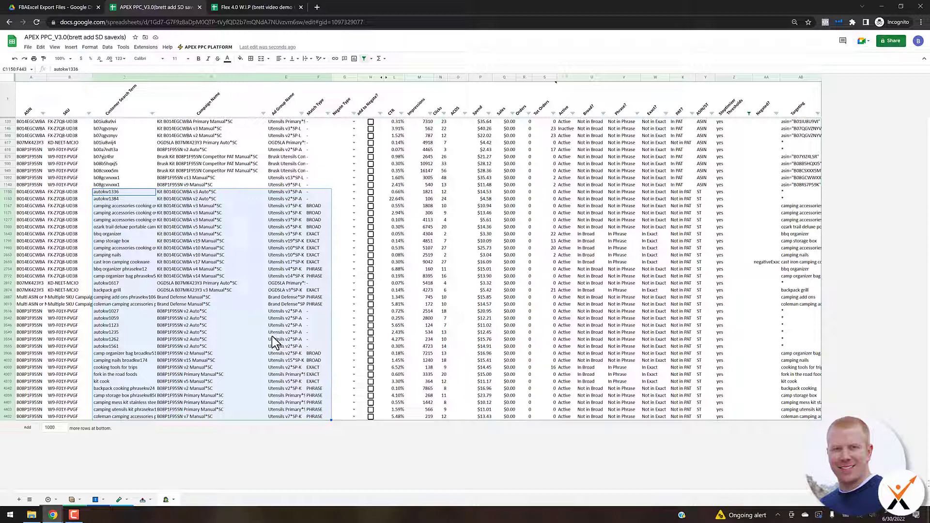
key(ctrl+c)
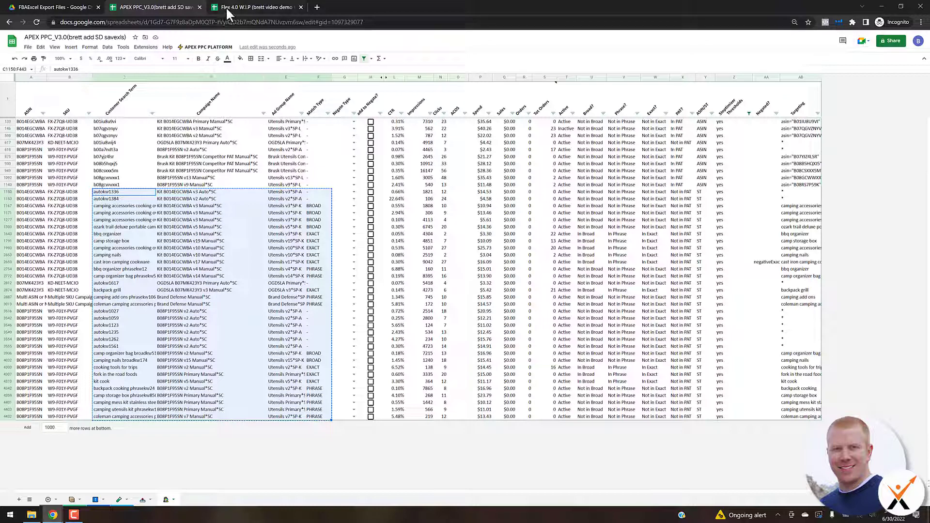
key(ctrl+Tab)
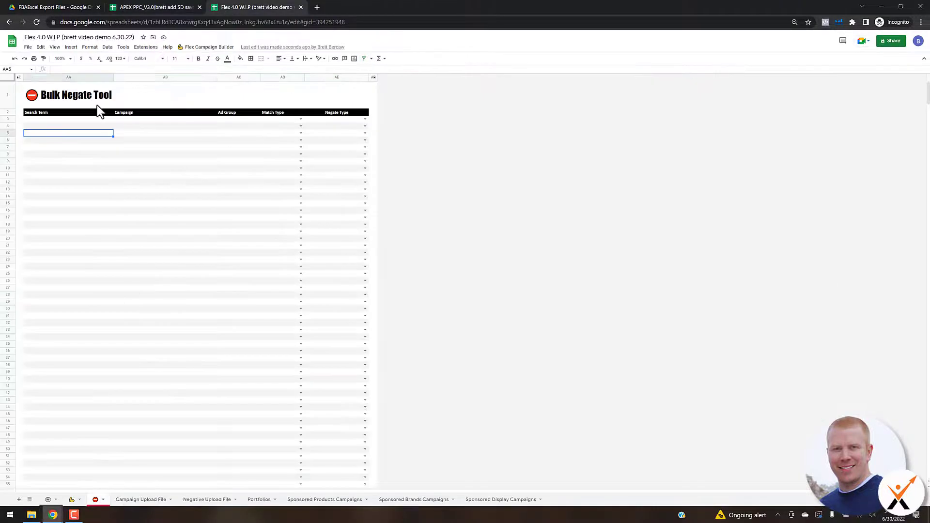
click(51, 121)
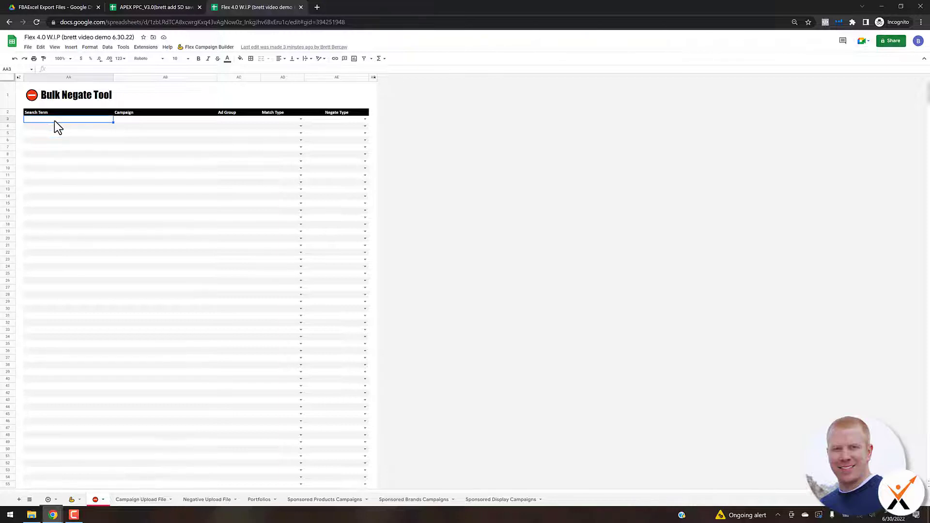
key(ctrl+v)
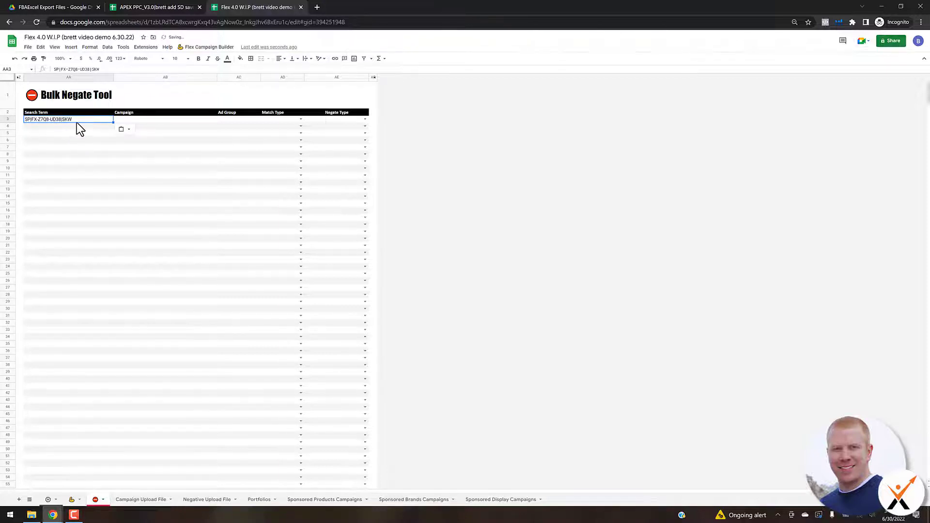
key(ctrl+v)
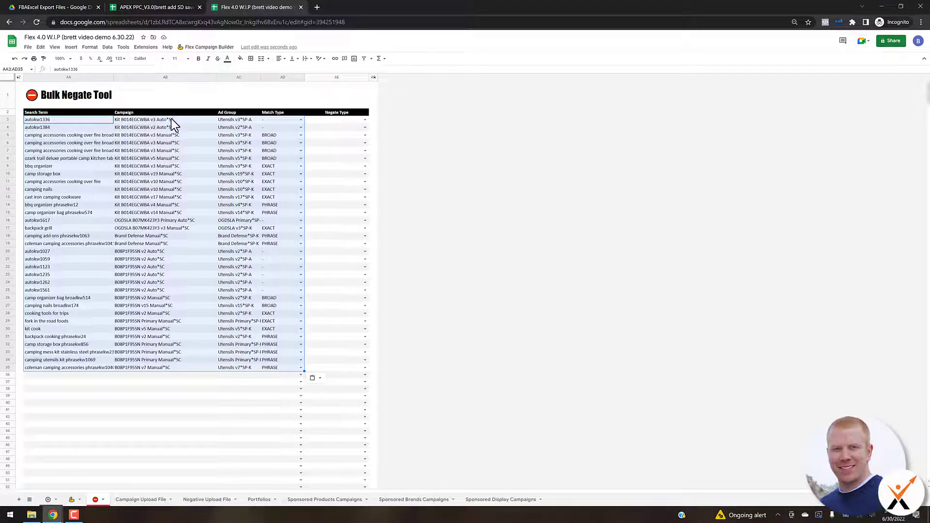
Check the match type options of the pasted rows, and set the negate type of autokw1336 in row 3 to negativeExact
click(246, 121)
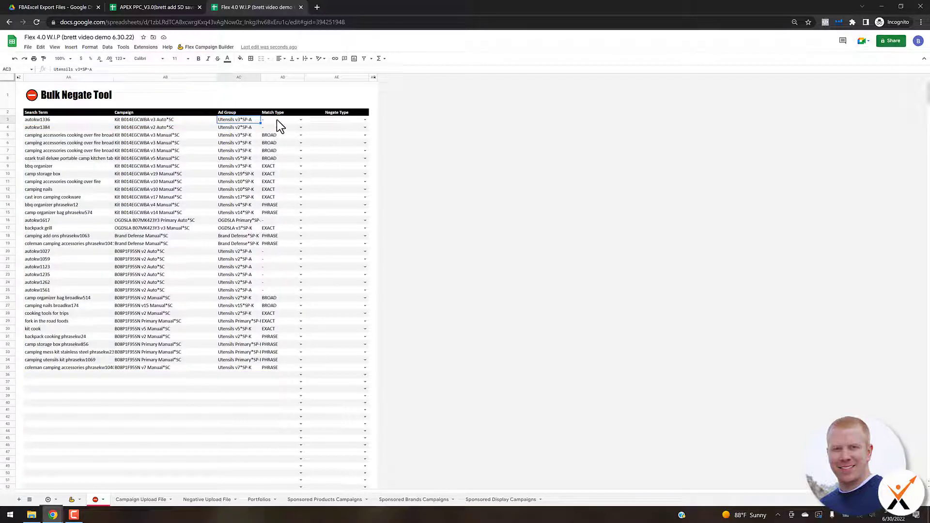
click(301, 120)
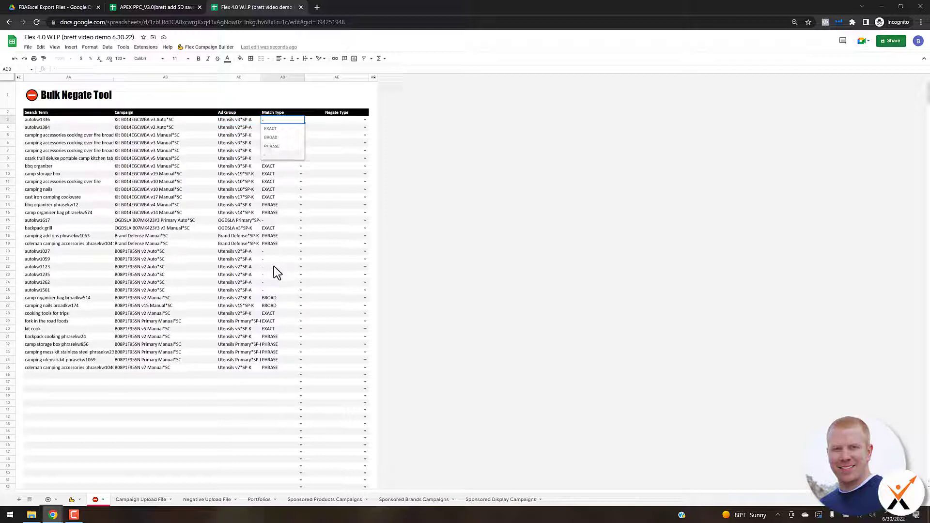
click(293, 267)
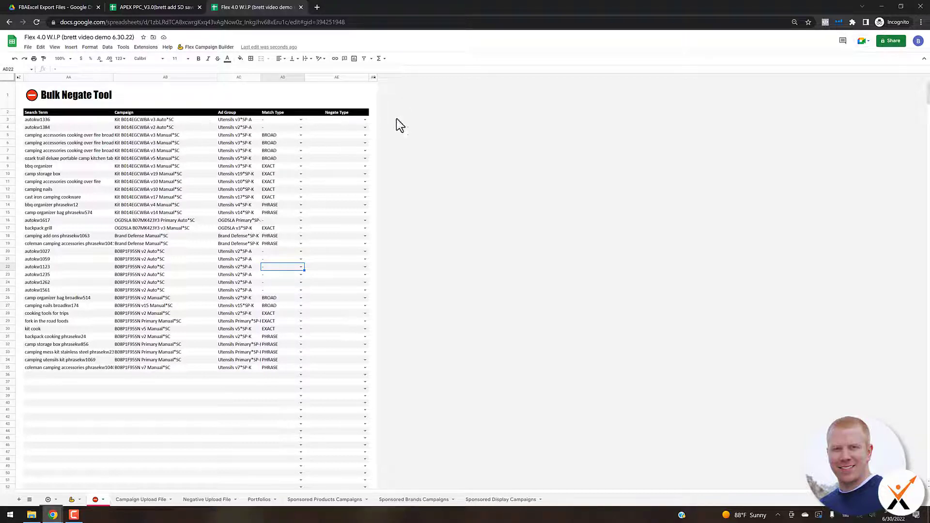
click(365, 120)
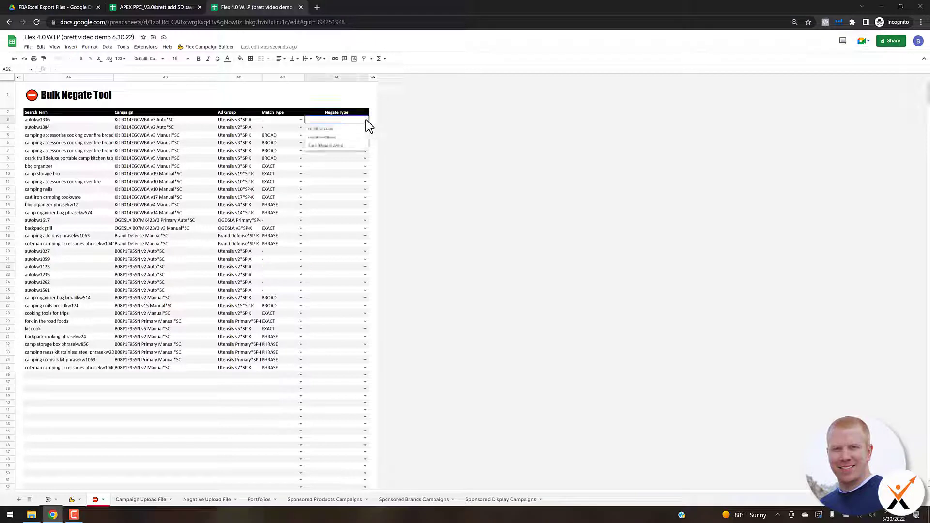
click(328, 130)
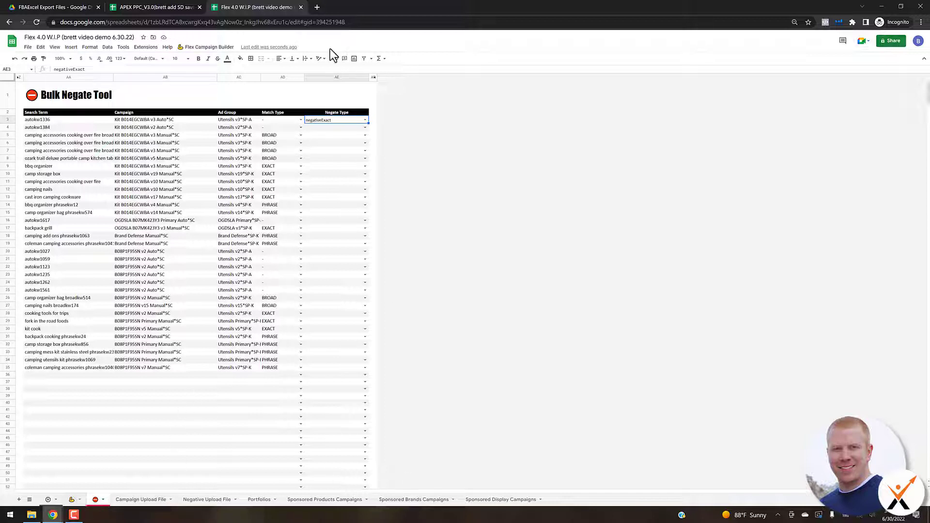
Copy the ASIN rows' search term through match type from the APEX PPC spreadsheet and paste them below the keywords in the Bulk Negate Tool
click(158, 6)
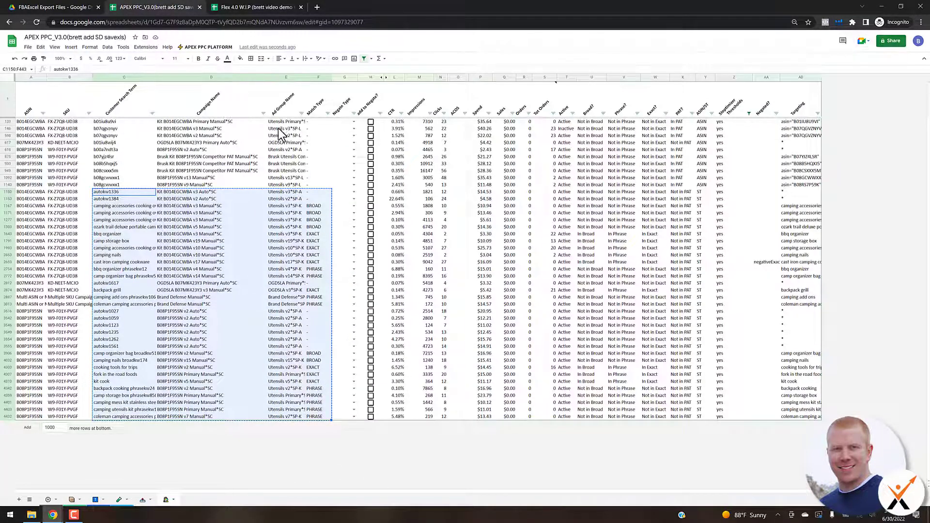
key(ctrl+Up)
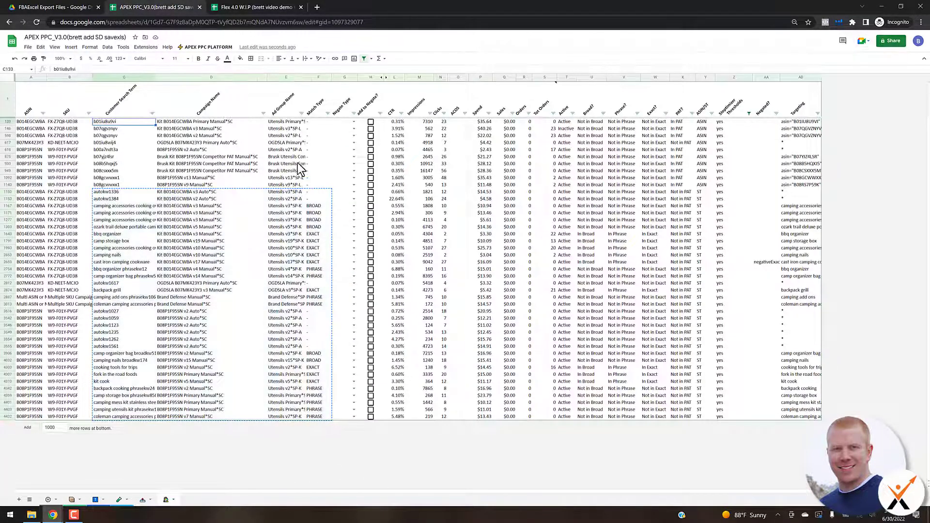
shift+click(315, 187)
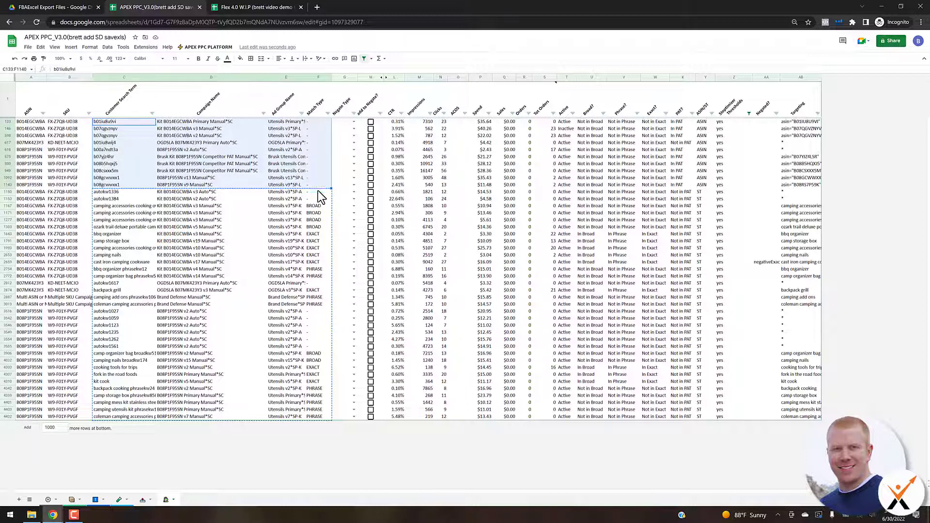
key(ctrl+c)
key(ctrl+Tab)
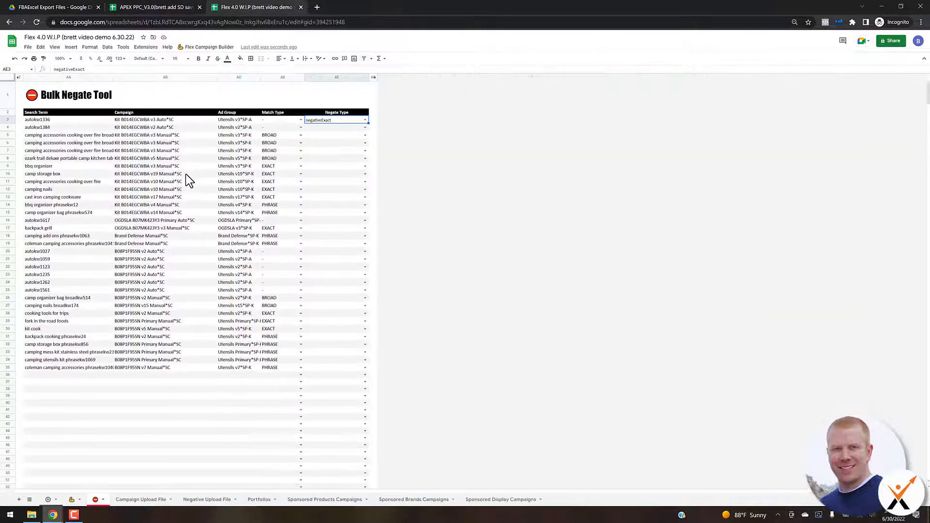
click(41, 376)
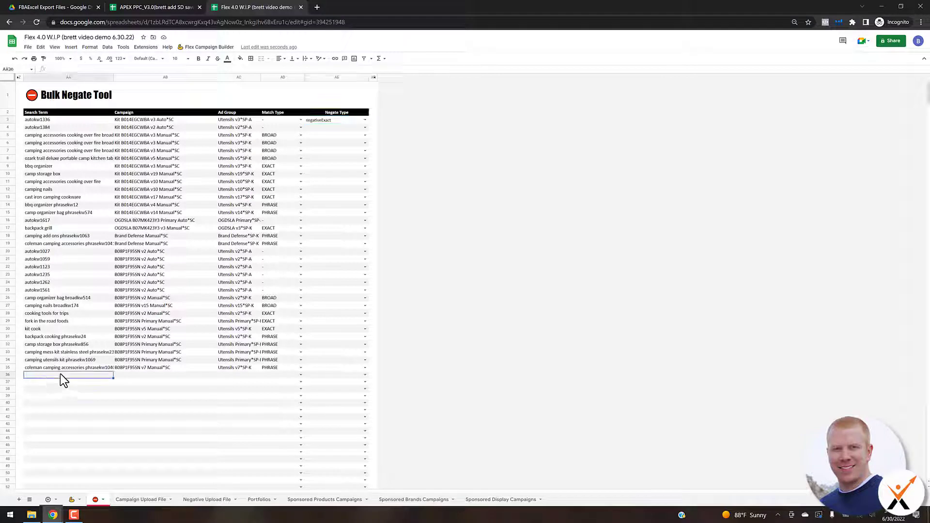
key(ctrl+v)
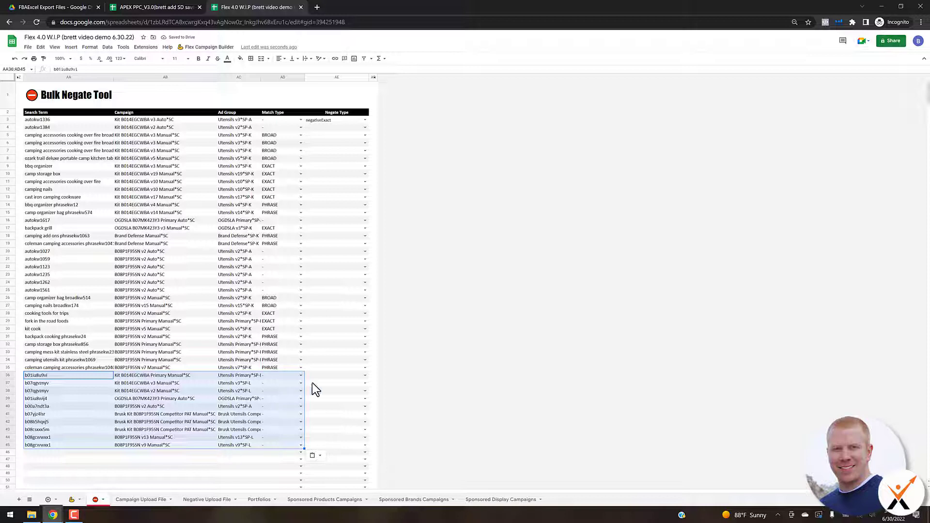
Set the negate type of all the pasted ASIN rows, 36 to 45, to Auto (Negate ASIN)
click(365, 376)
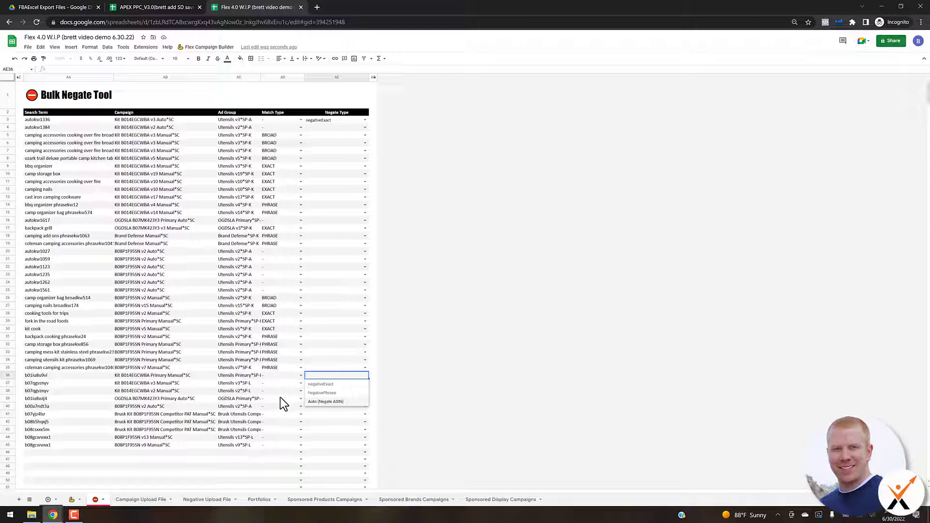
click(333, 407)
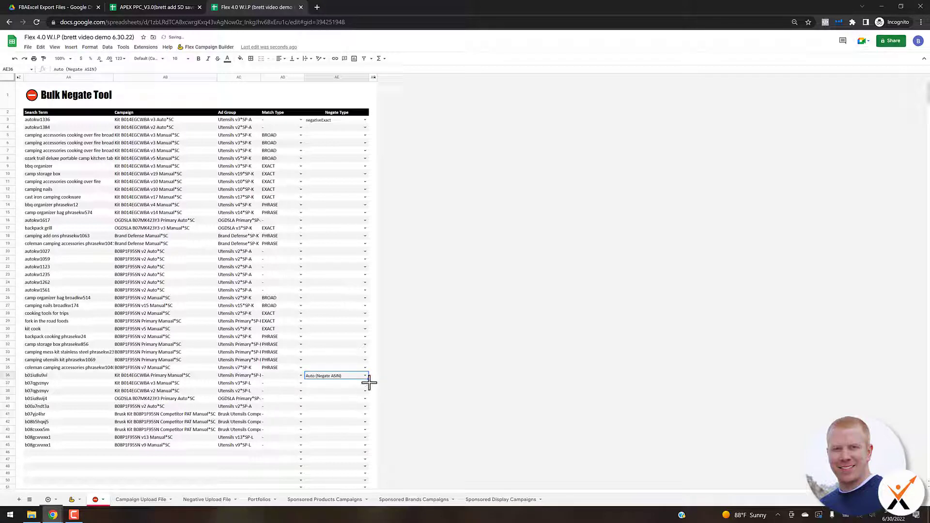
drag(370, 435, 370, 444)
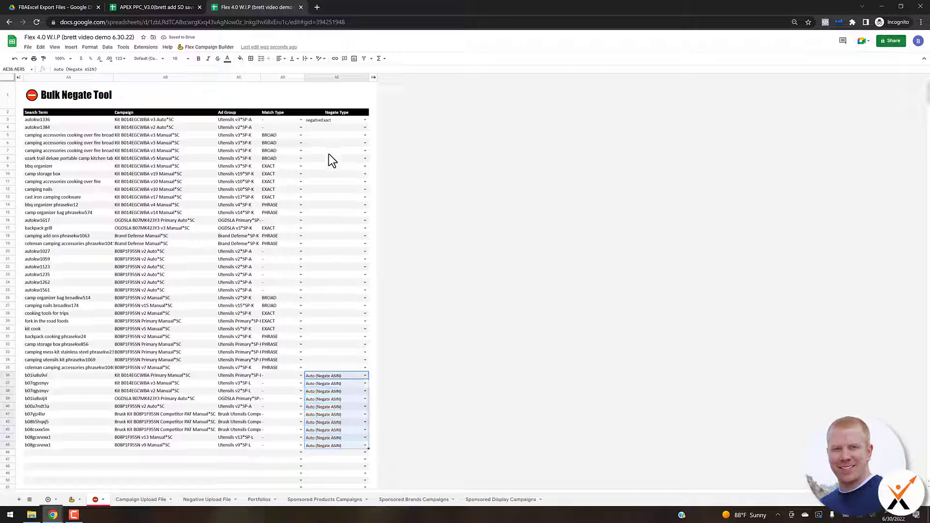
Fill the negativeExact negate type from row 3 down through the remaining keyword rows to row 35
click(363, 122)
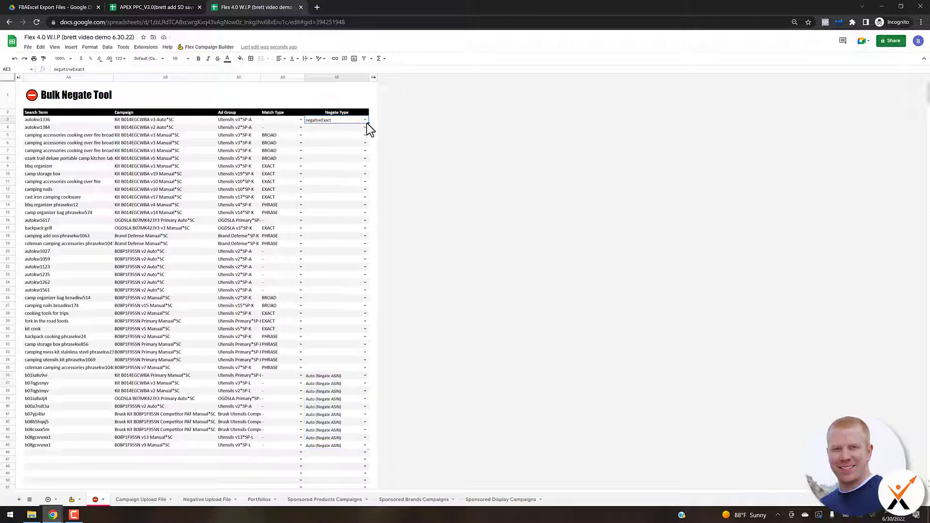
shift+click(359, 368)
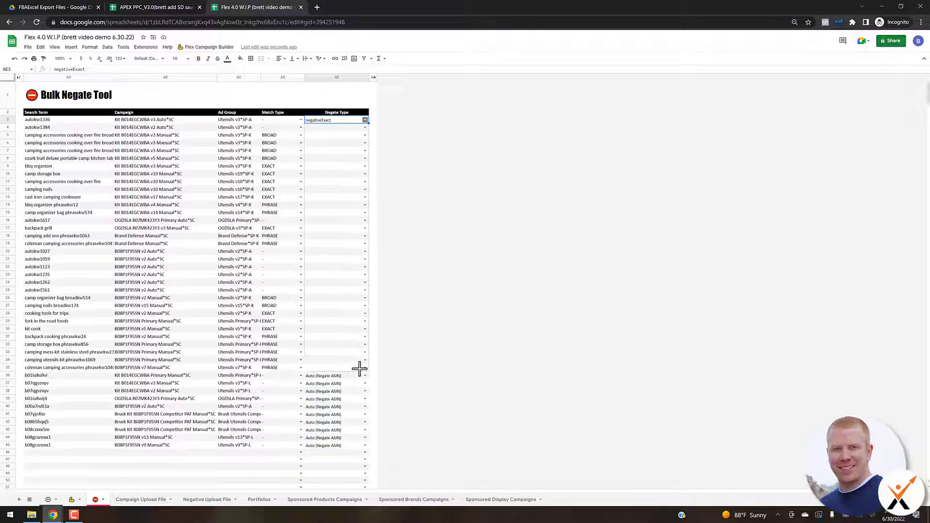
key(ctrl+d)
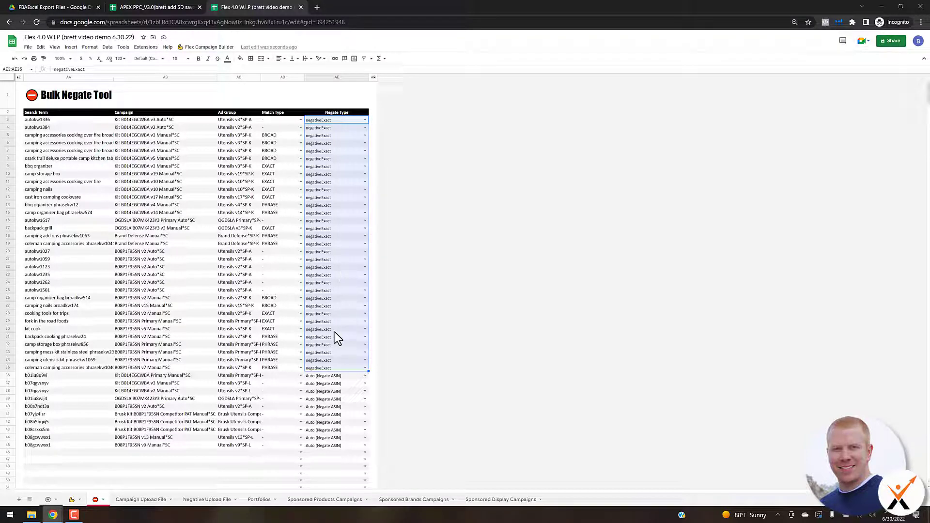
Create the negative upload file from the Bulk Negate Tool, overriding the existing data
click(208, 47)
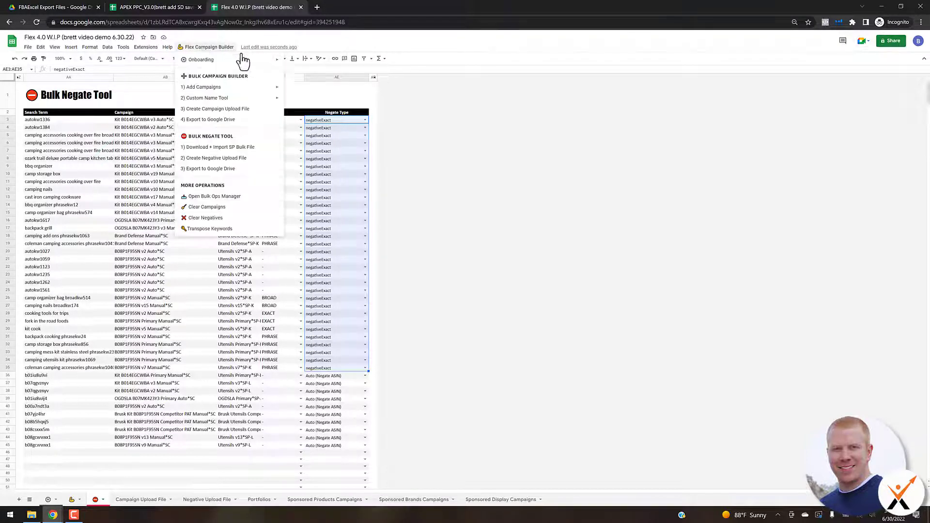
click(214, 161)
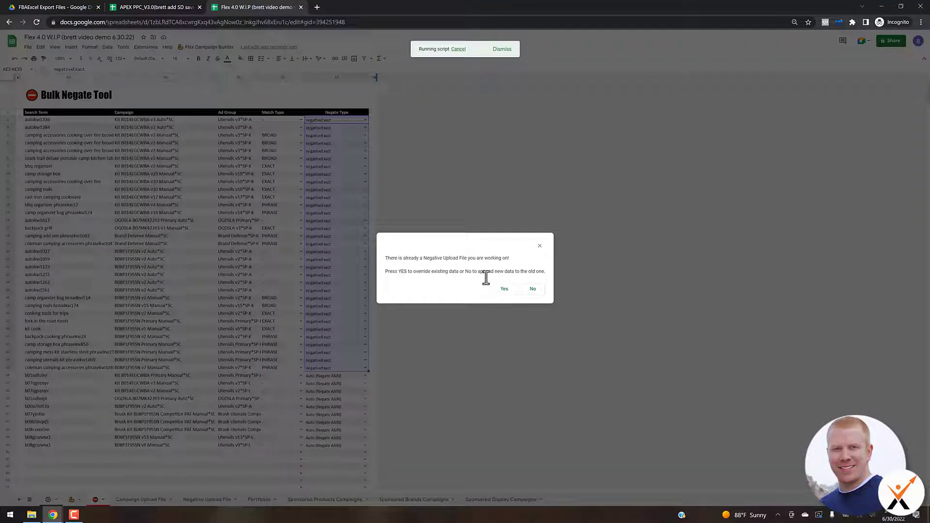
click(504, 289)
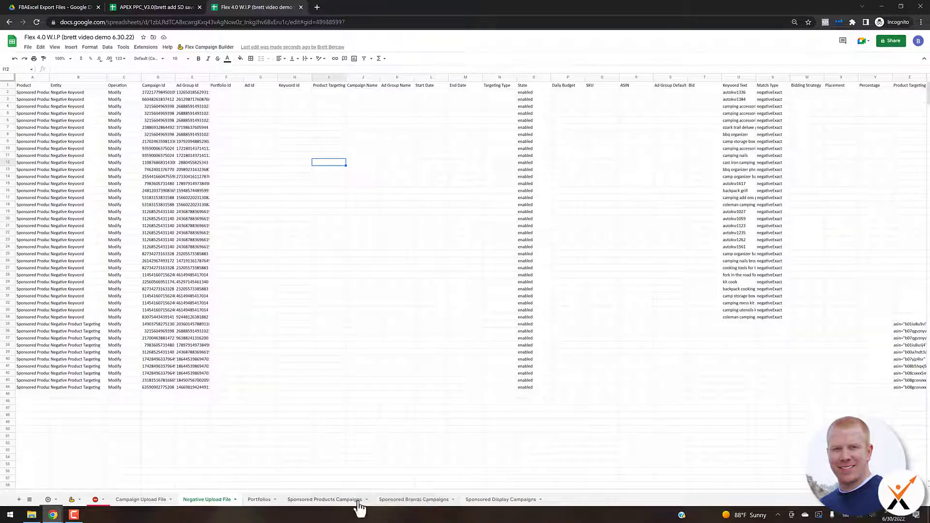
Look at the Sponsored Products Campaigns sheet, then examine the Negative Product Targeting rows in the Negative Upload File
click(334, 502)
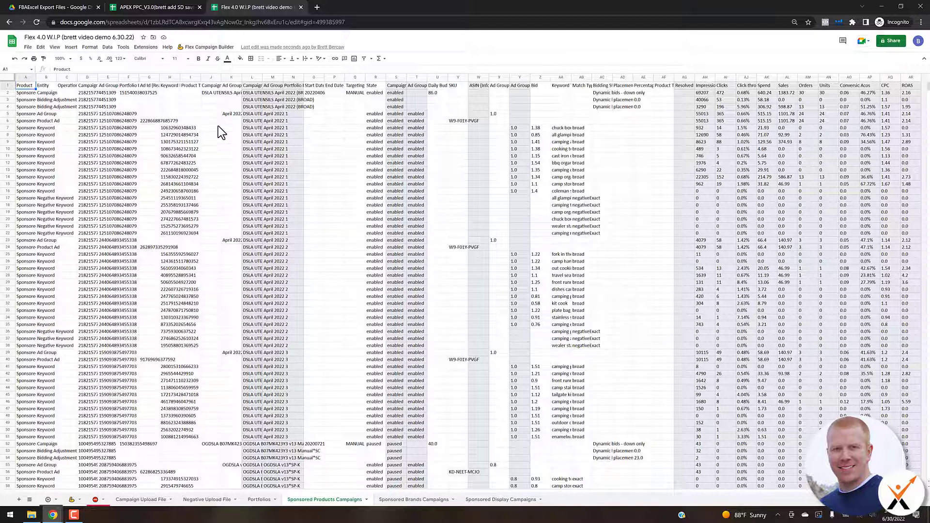
click(201, 48)
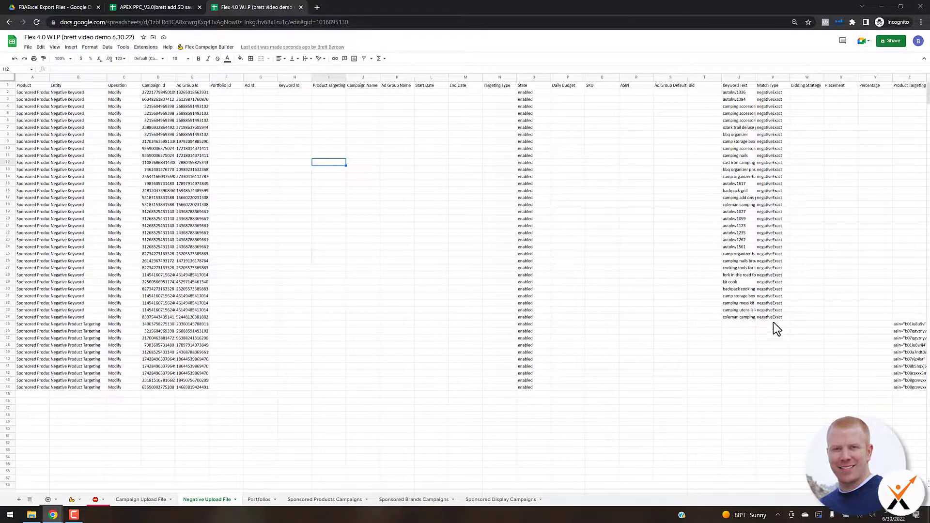
click(190, 326)
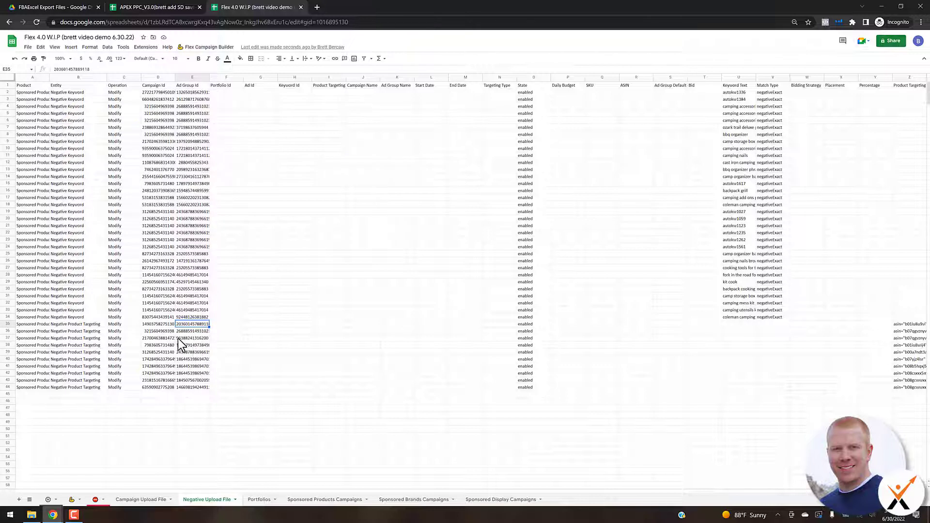
click(69, 327)
click(71, 388)
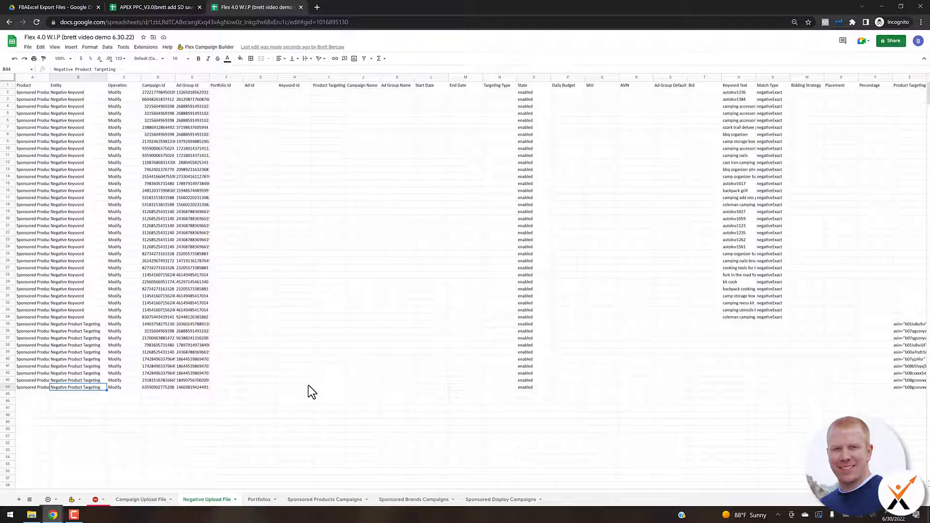
Return to the Bulk Negate Tool, then open the Campaign Upload File and view its rows from the beginning
click(96, 500)
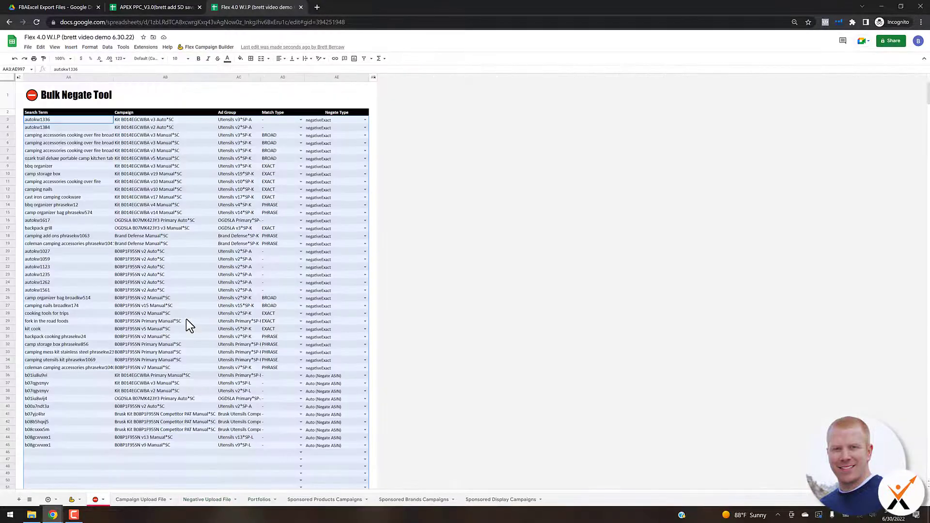
click(176, 189)
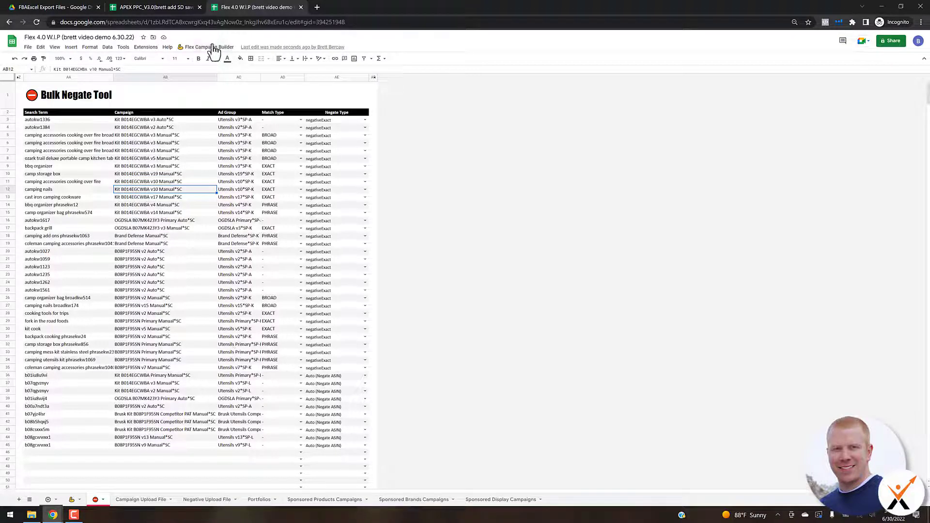
click(150, 503)
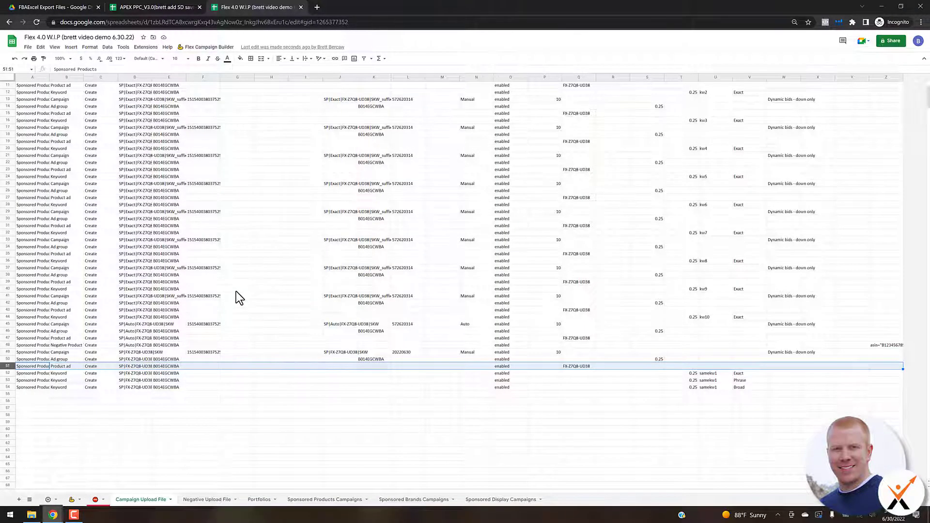
scroll(255, 272, up, 5)
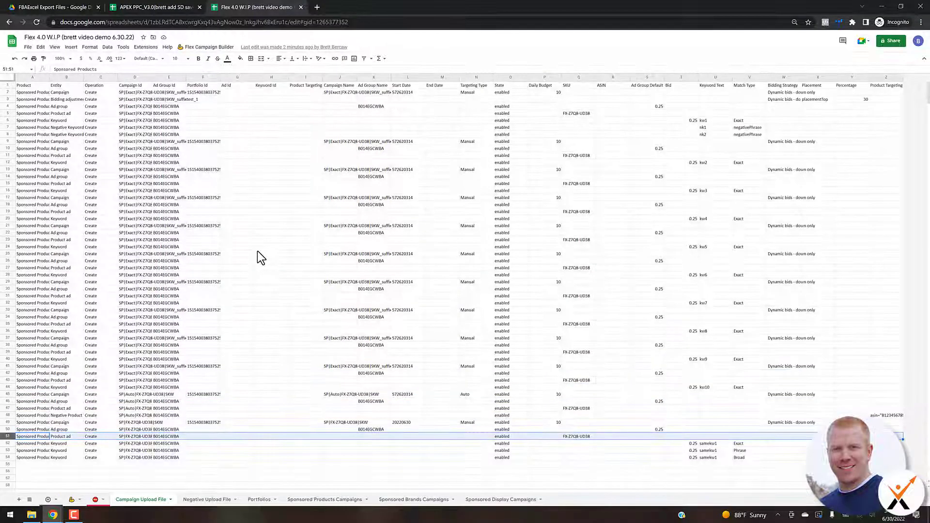
Check the Flex Campaign Builder export option, view the FBAExcel Export Files folder in Google Drive, and return to the Flex 4.0 spreadsheet
click(257, 248)
click(203, 47)
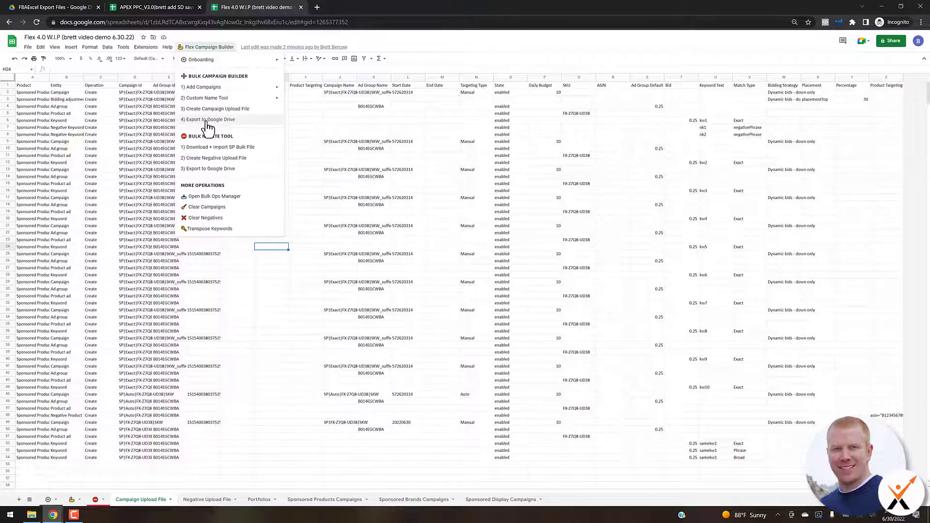
click(68, 8)
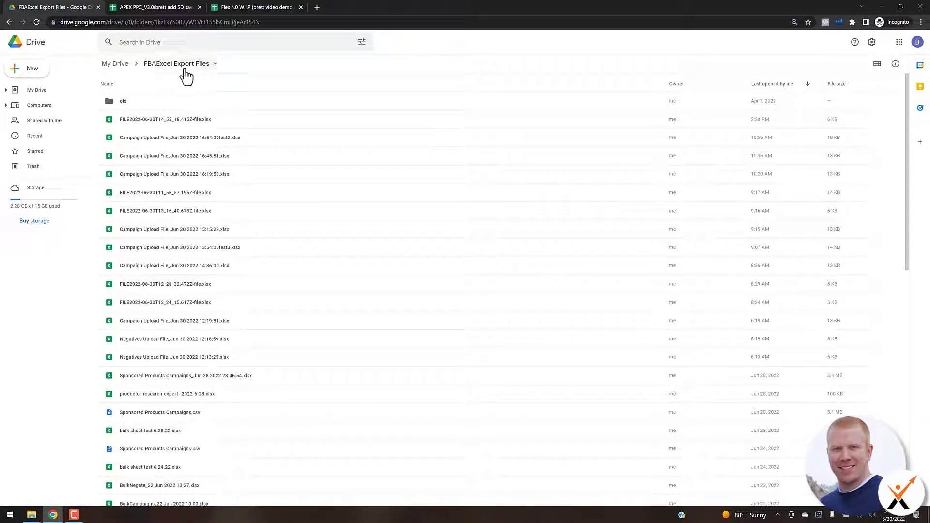
click(224, 8)
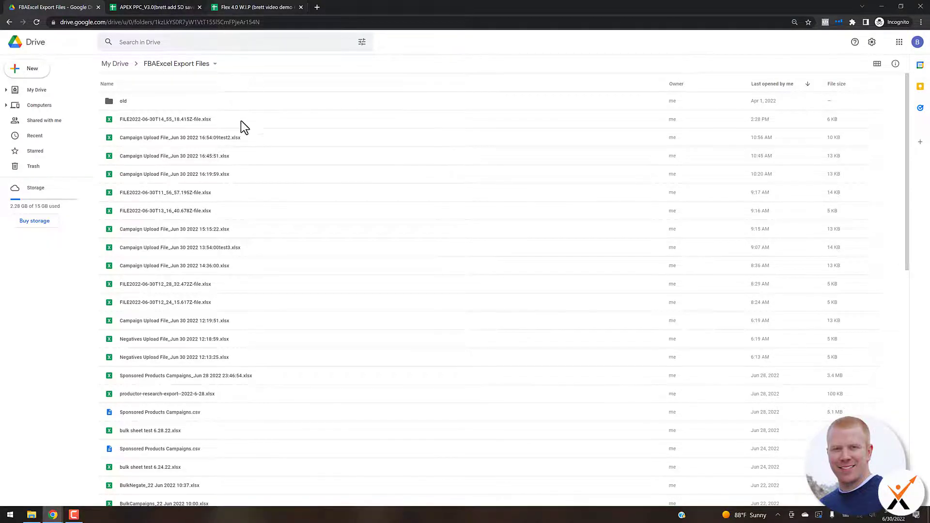
click(224, 193)
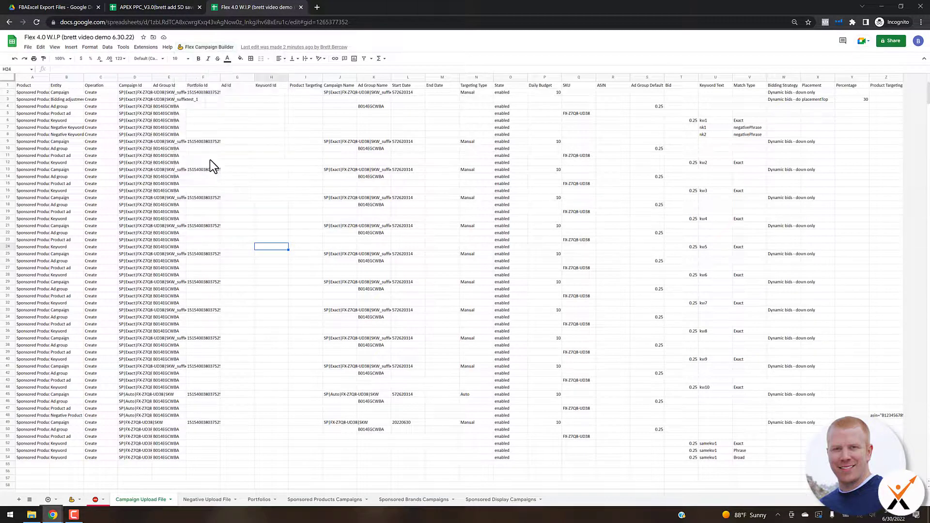
Export the campaign upload file to Google Drive with the Bulk Campaign Builder and acknowledge the save
click(210, 47)
click(210, 124)
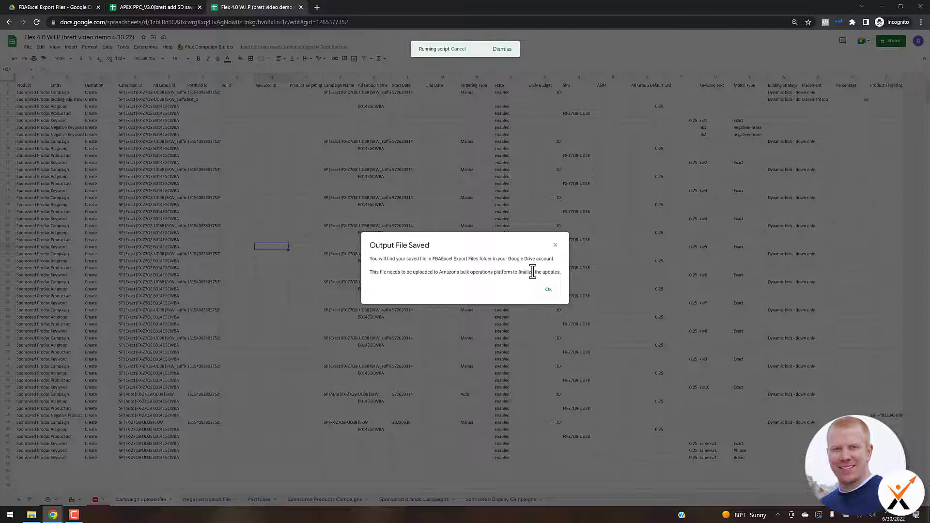
click(549, 291)
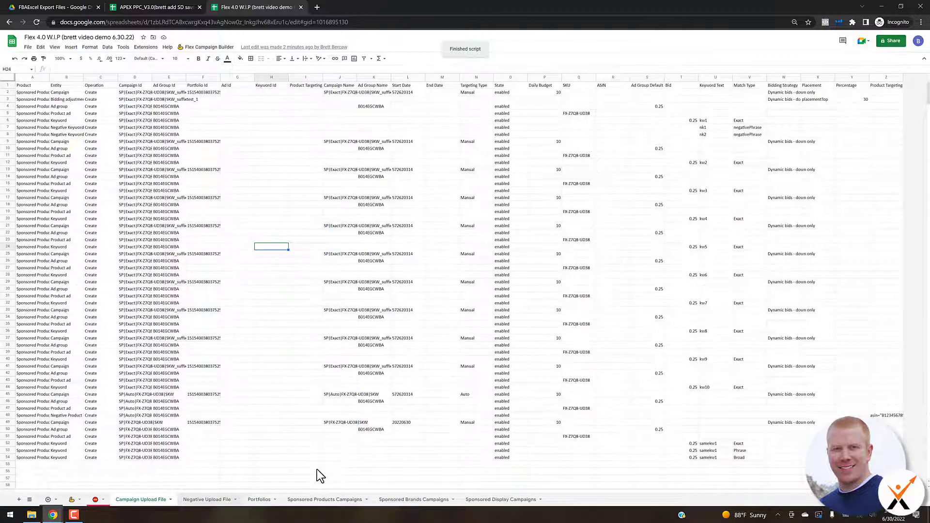
Export the negative upload file to Google Drive with the Bulk Negate Tool and acknowledge the save
click(207, 47)
click(208, 169)
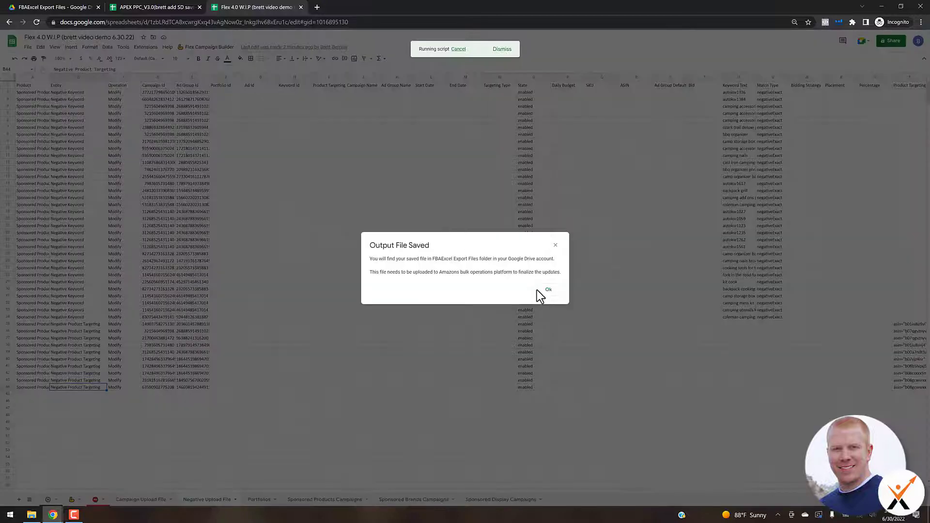
click(545, 290)
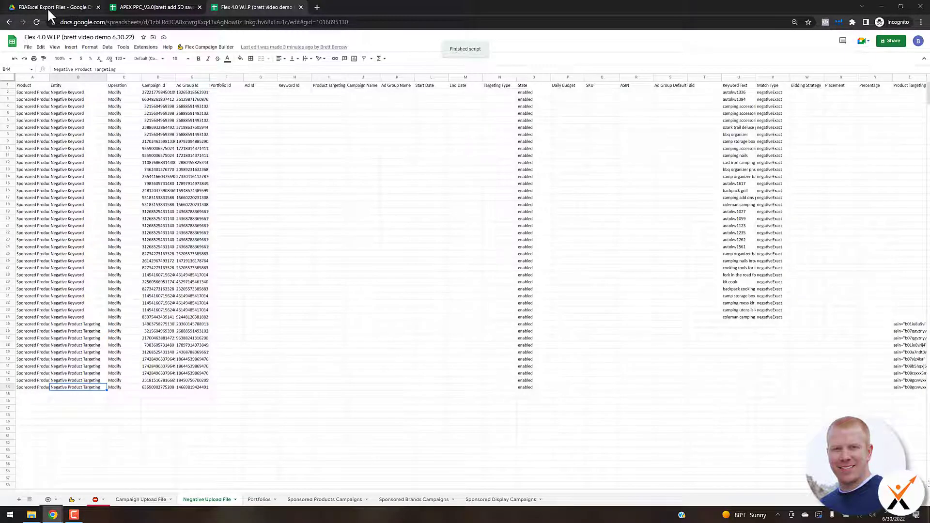
Refresh the FBAExcel Export Files folder in Google Drive, then switch to Amazon's Bulk operations page to view its file upload section
click(49, 12)
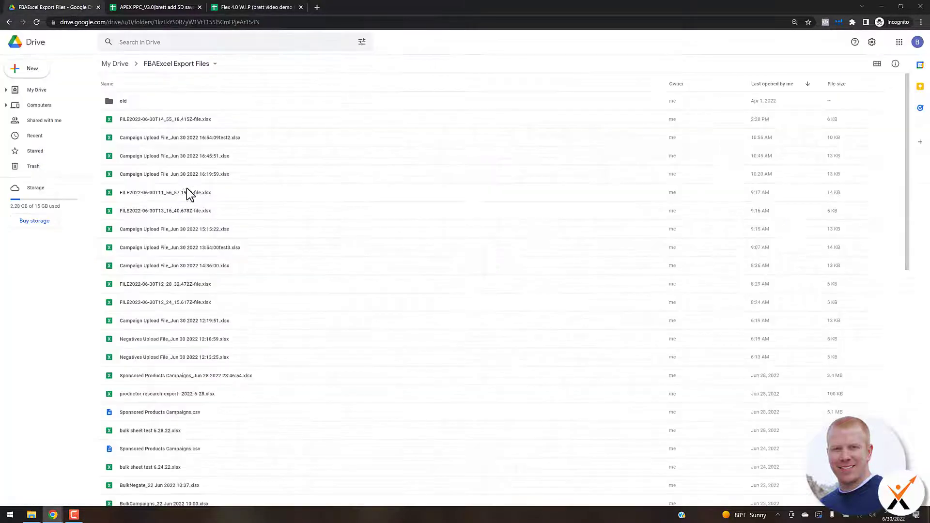
click(37, 23)
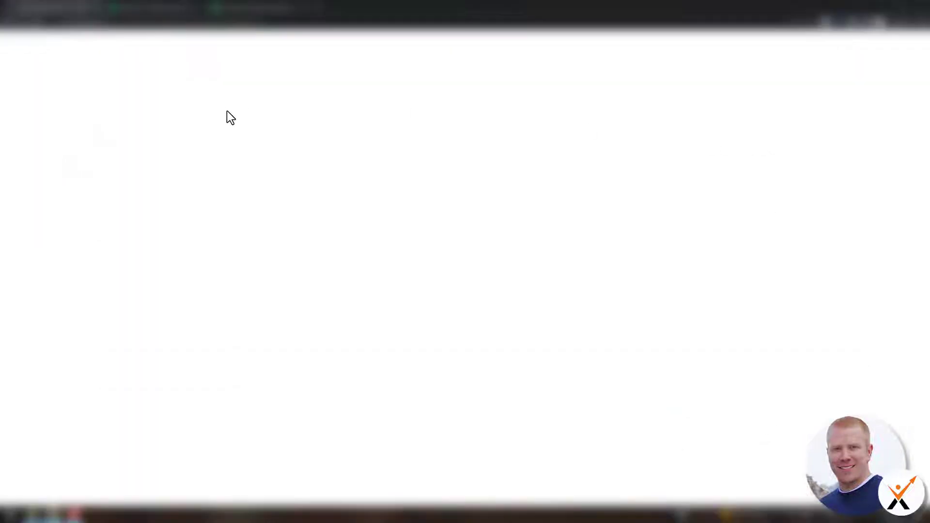
mouse_move(53, 514)
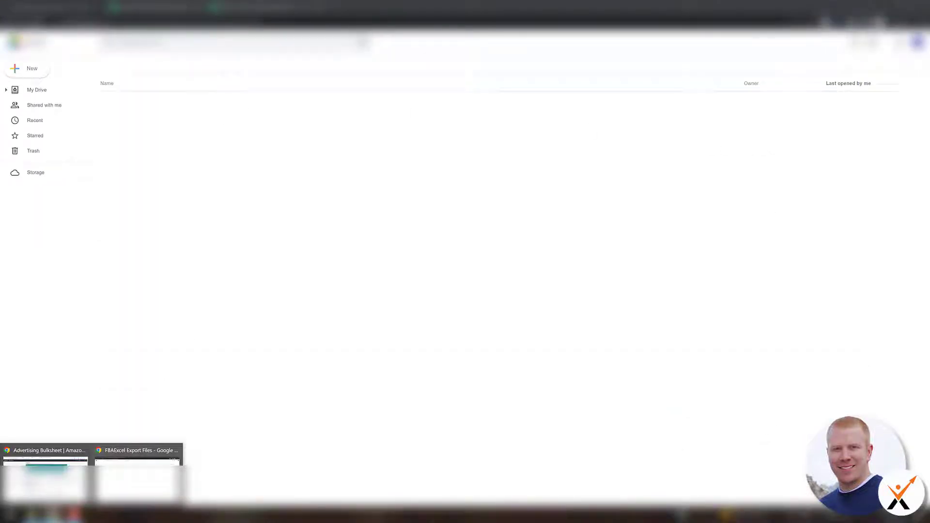
click(44, 477)
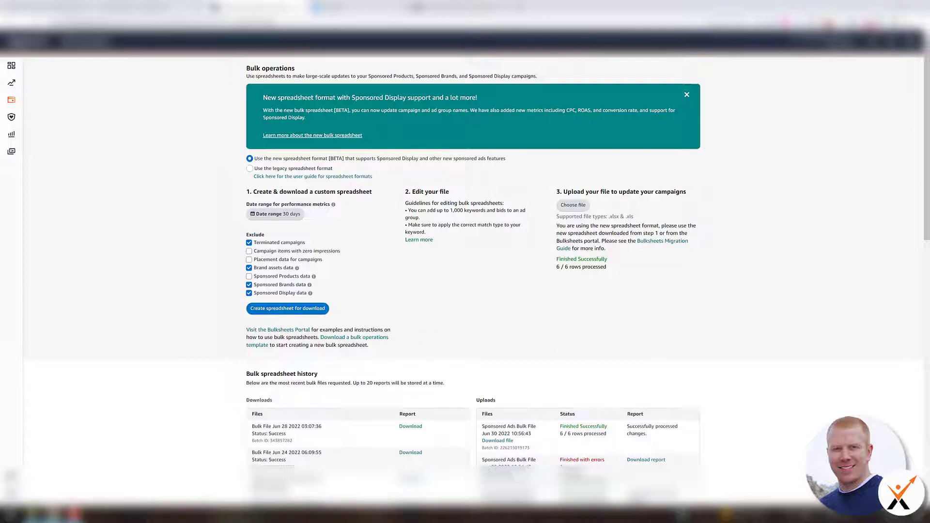
Return to the Campaign Builder sheet of the Flex 4.0 spreadsheet and look over the Flex Campaign Builder's additional operations
mouse_move(74, 515)
click(75, 514)
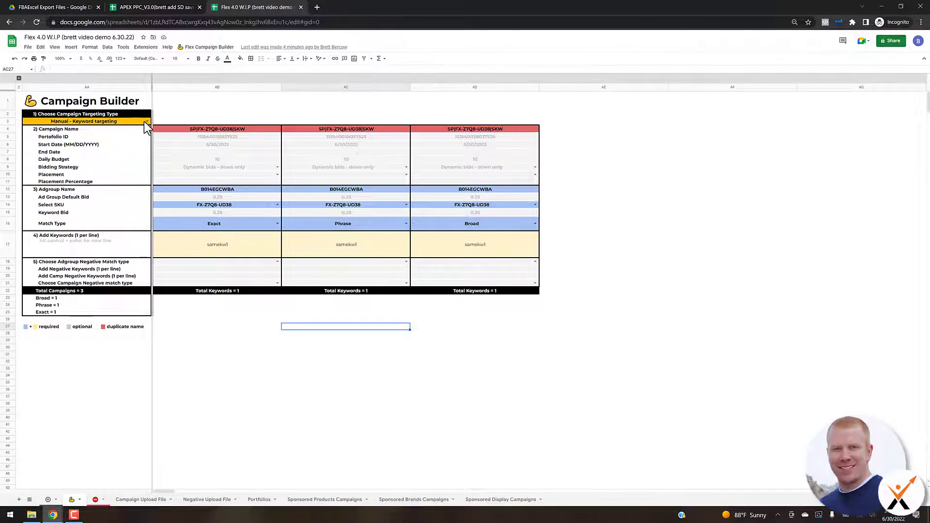
click(213, 47)
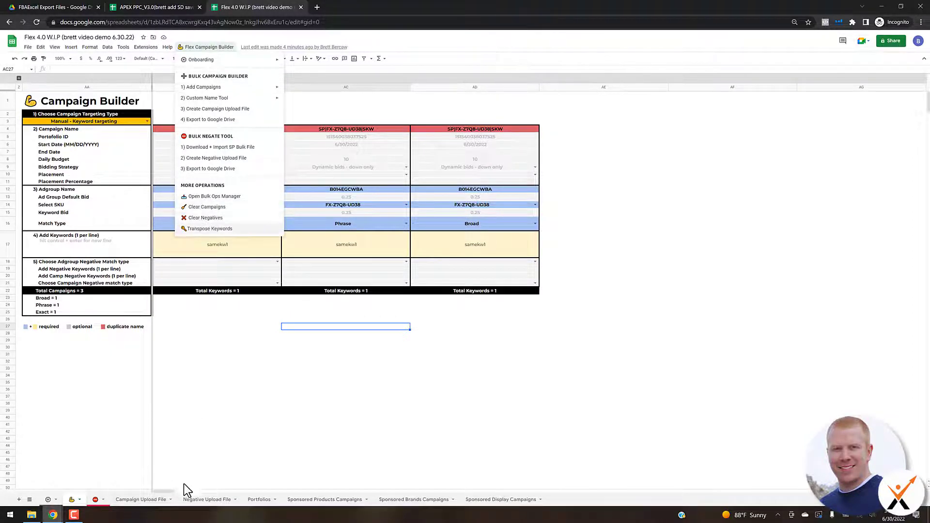
Clear all negatives from the Bulk Negate Tool sheet
click(96, 501)
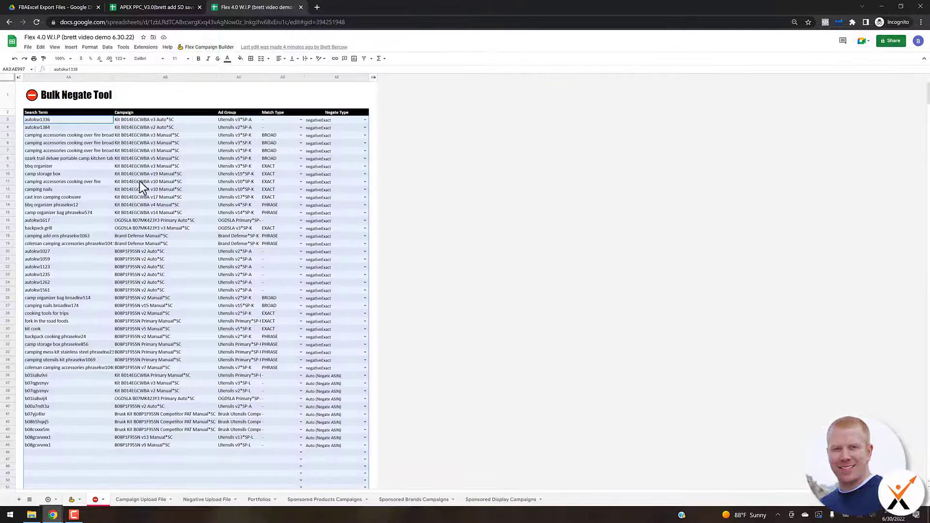
click(207, 47)
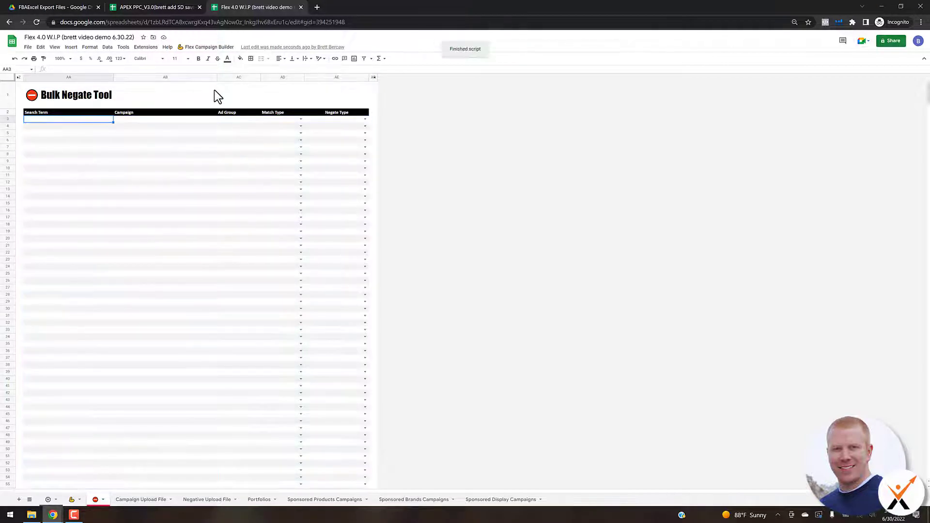
click(211, 96)
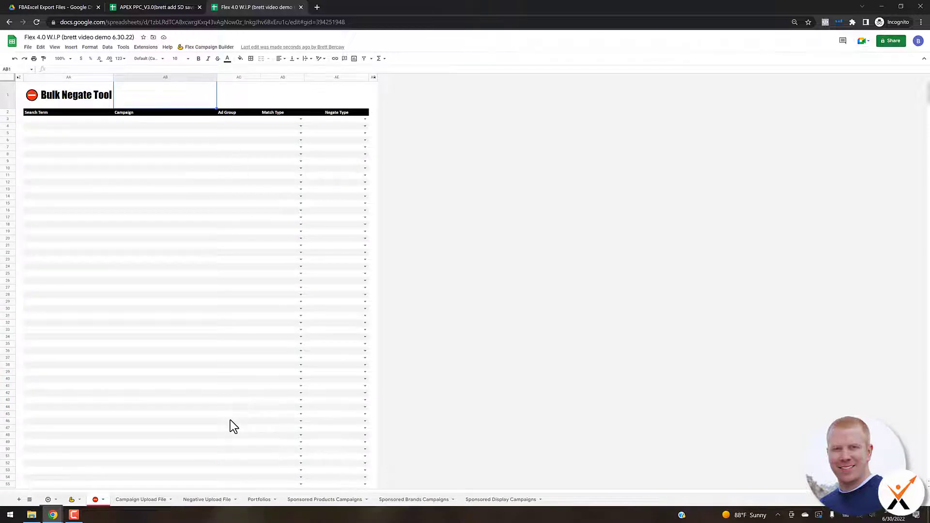